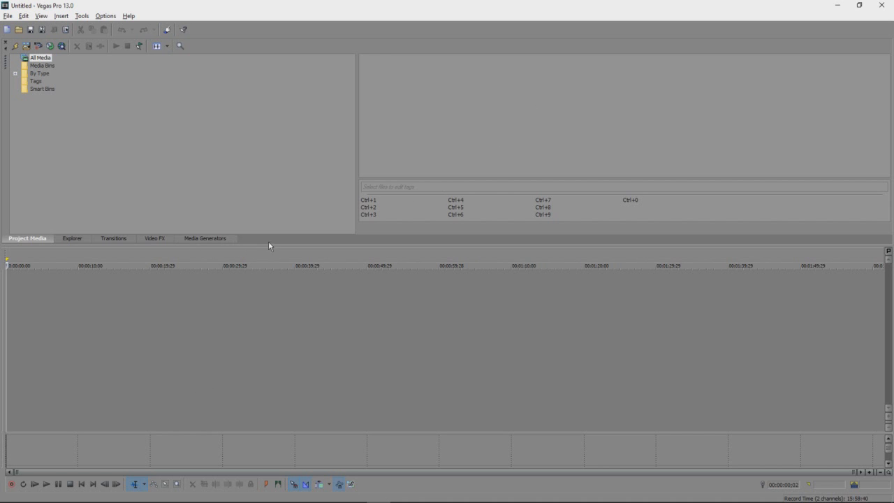
double_click(790, 9)
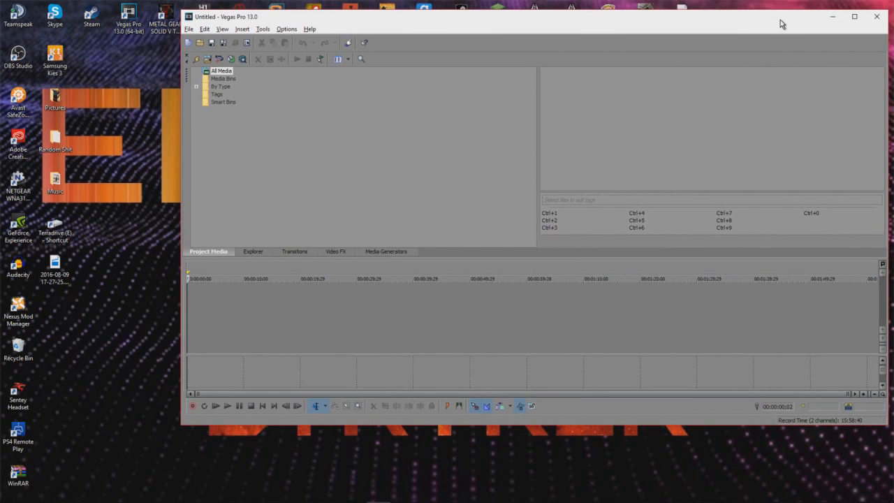
drag(781, 23, 736, 21)
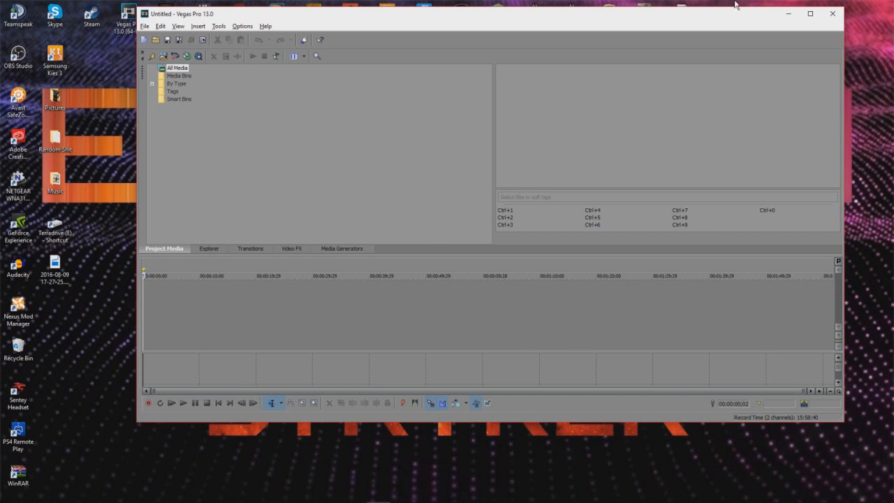
click(811, 15)
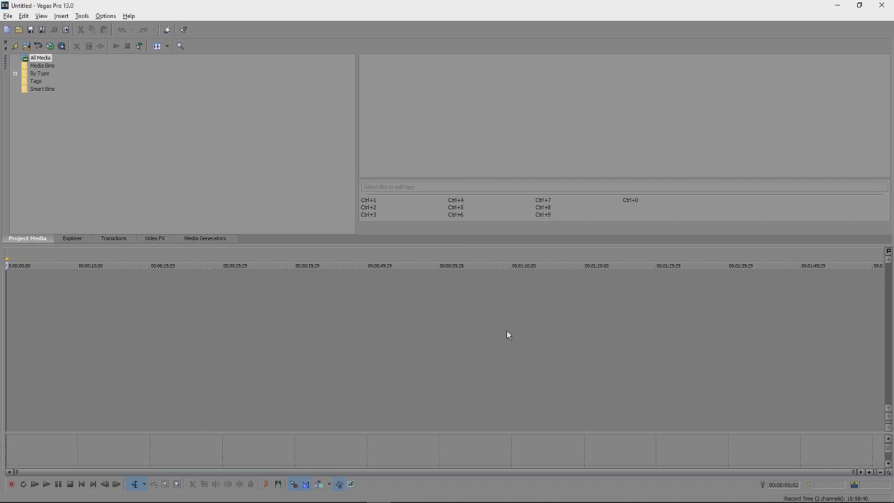
Step: Open the video file "Extra gameplay .mp4" from the YT videos folder into the empty project
click(7, 15)
click(40, 38)
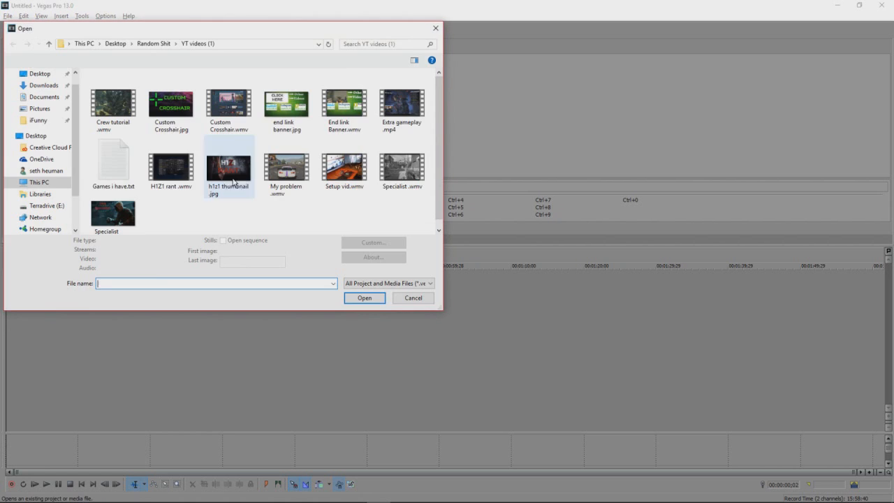
scroll(397, 155, down, 1)
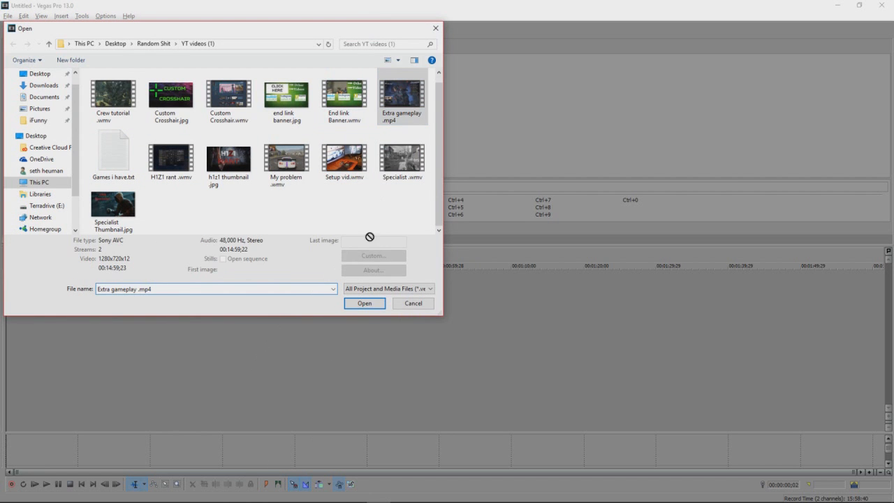
drag(402, 97, 401, 145)
click(388, 107)
click(359, 304)
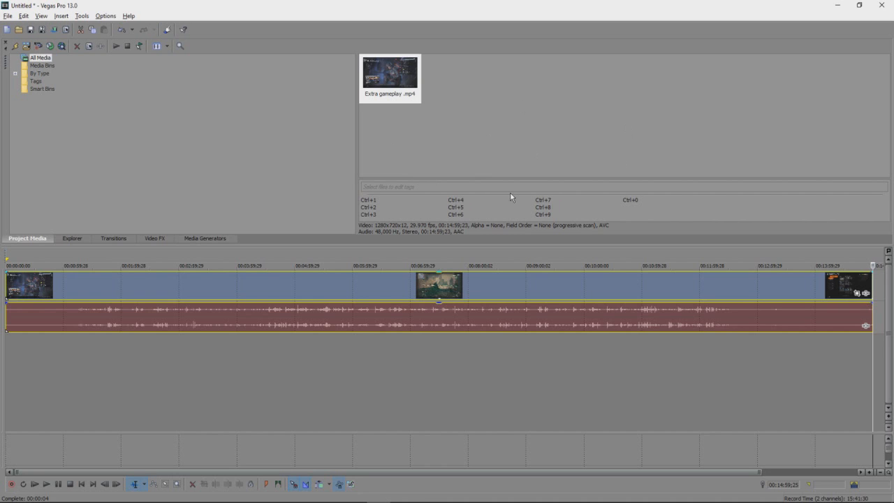
Step: Show the Video Preview window
key(alt)
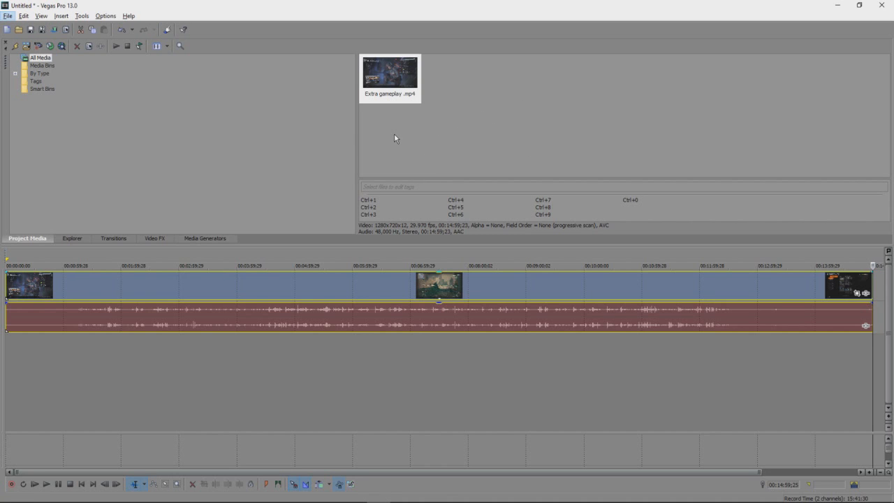
key(alt)
key(alt+6)
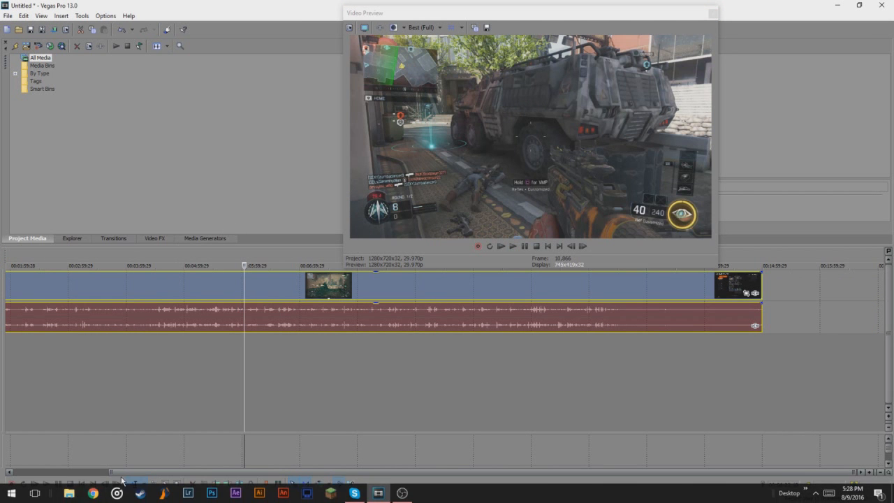
drag(124, 472, 1, 461)
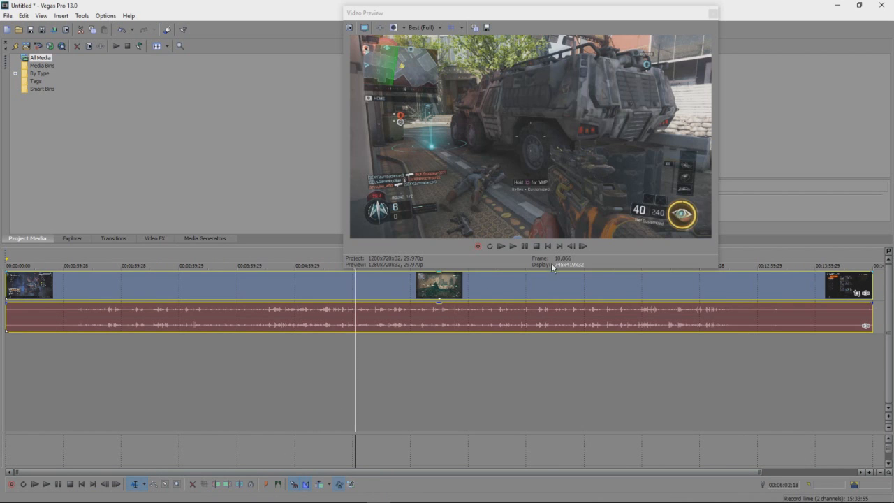
Step: Resize the Video Preview window to a display size of about 622x350 and place it just above the timeline
drag(552, 267, 564, 224)
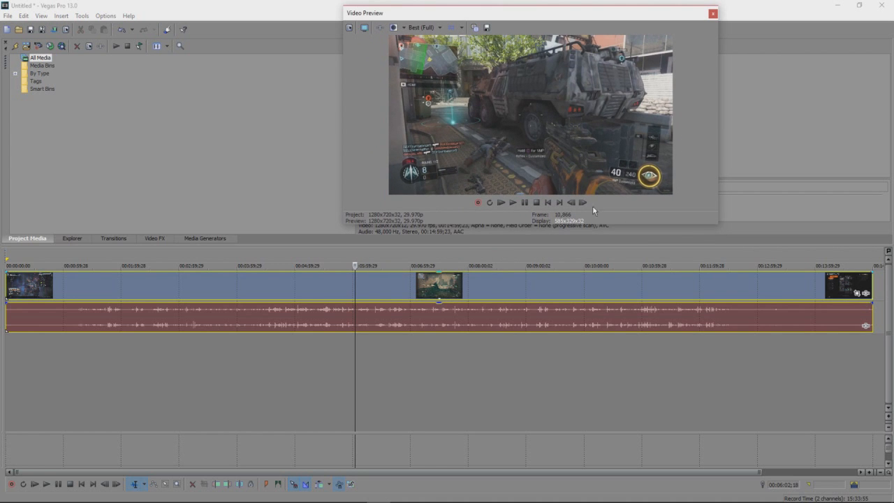
drag(718, 124, 832, 126)
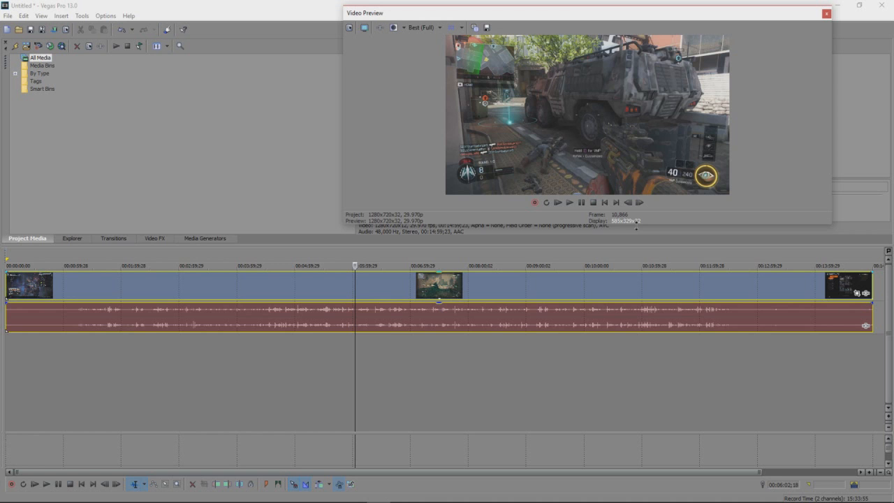
drag(636, 224, 641, 237)
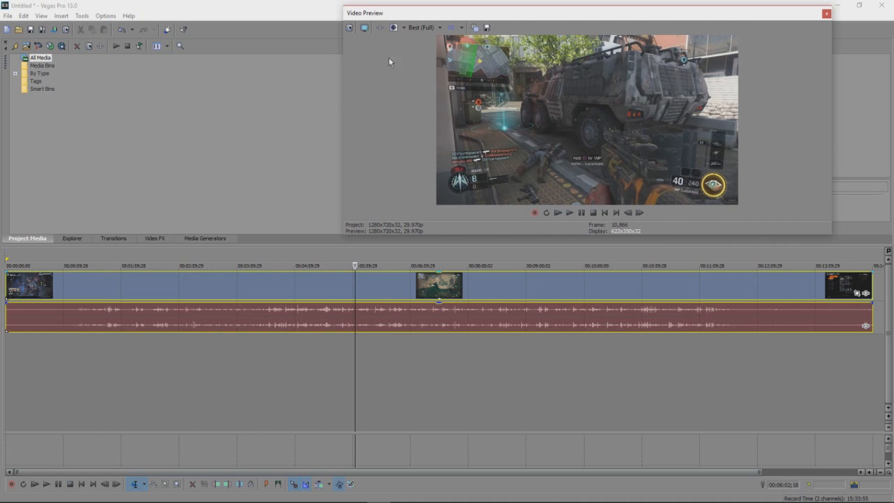
drag(343, 103, 410, 110)
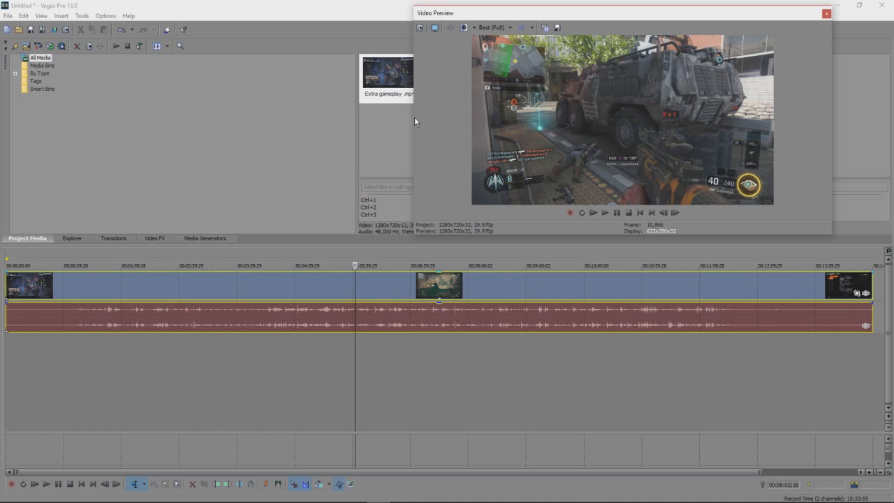
drag(414, 121, 470, 123)
drag(621, 18, 380, 253)
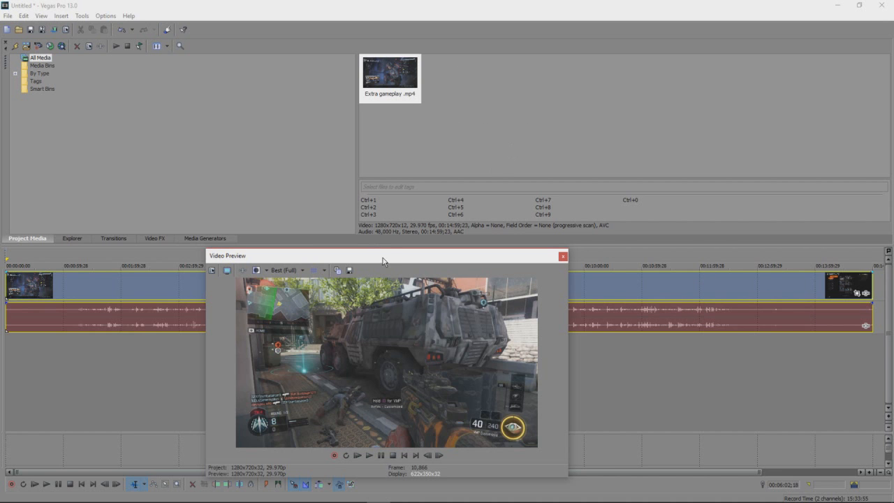
drag(382, 261, 535, 11)
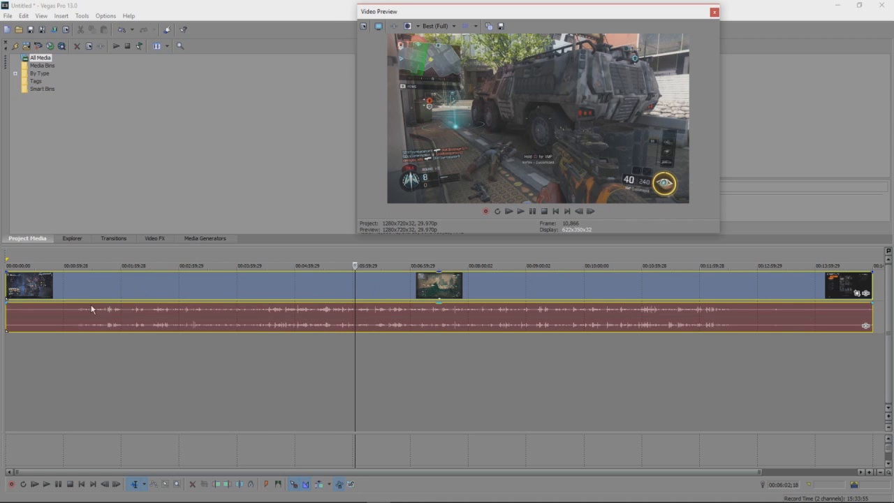
Step: Scrub and play the gameplay clip at several points along the timeline to examine the footage in the preview
click(80, 288)
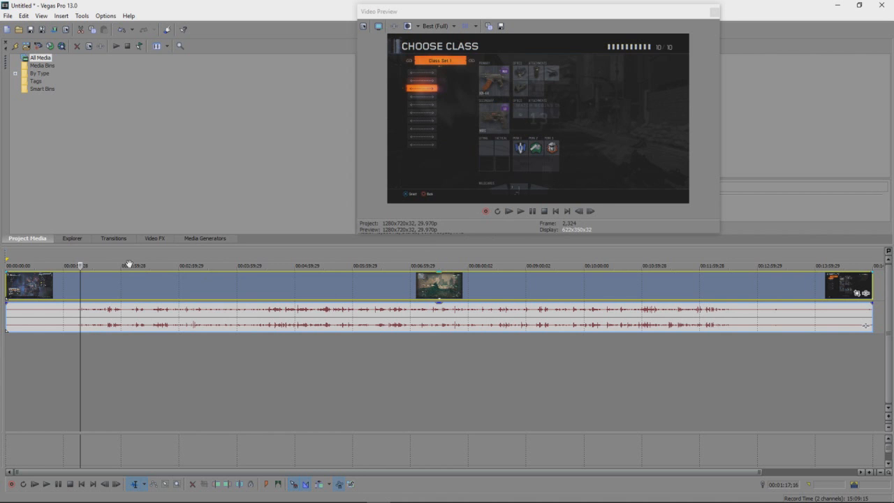
drag(81, 266, 157, 266)
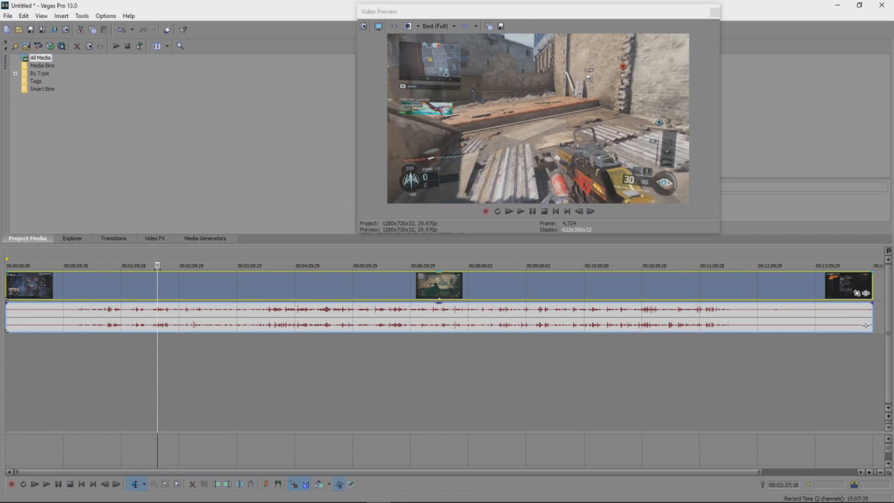
key(space)
drag(160, 266, 483, 266)
drag(575, 266, 343, 265)
key(space)
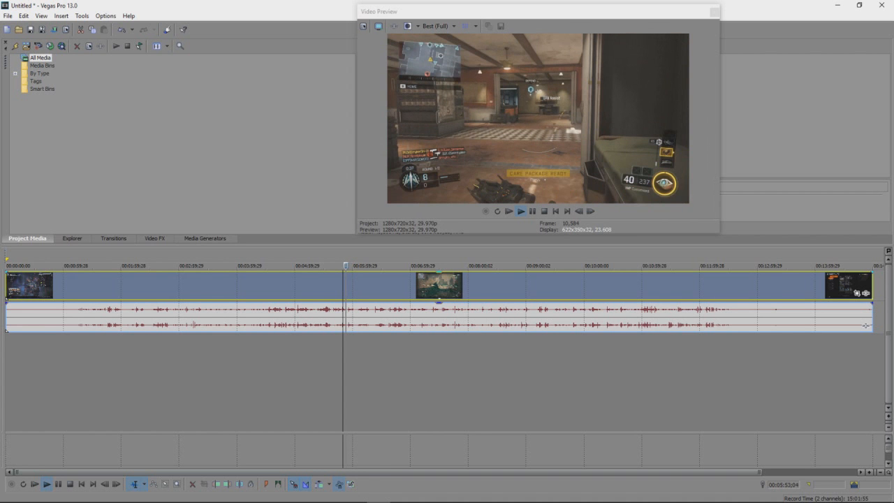
key(space)
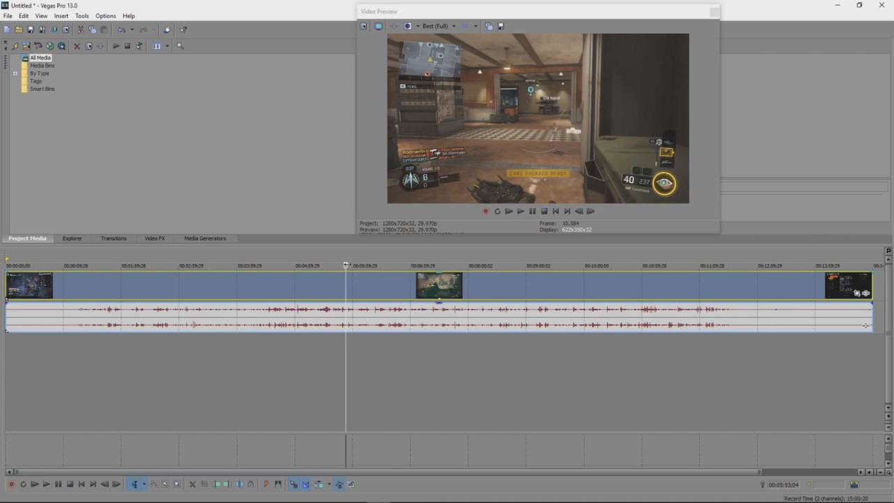
drag(344, 265, 487, 265)
click(252, 287)
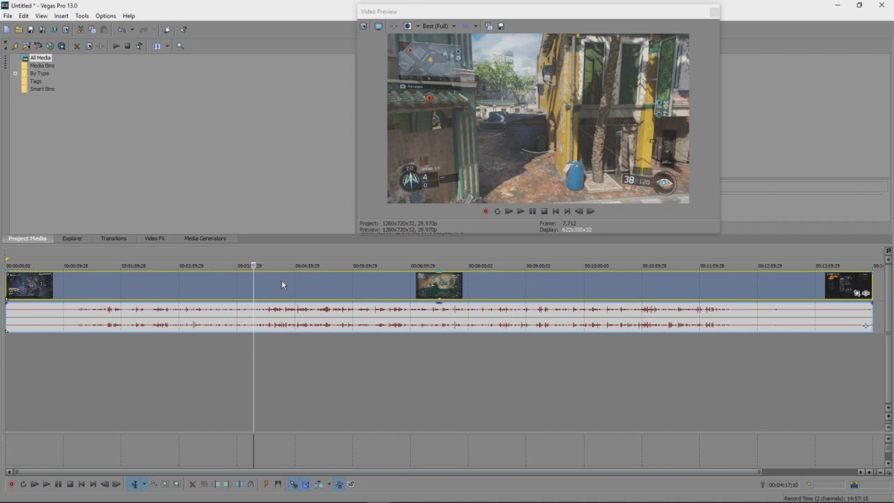
click(714, 285)
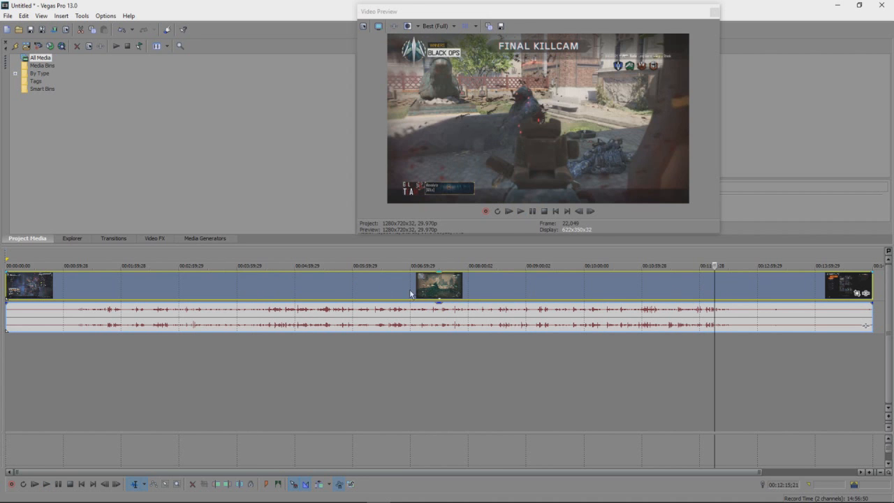
Step: Select the clip's video event and audio event in turn, ending with the audio event selected
click(92, 280)
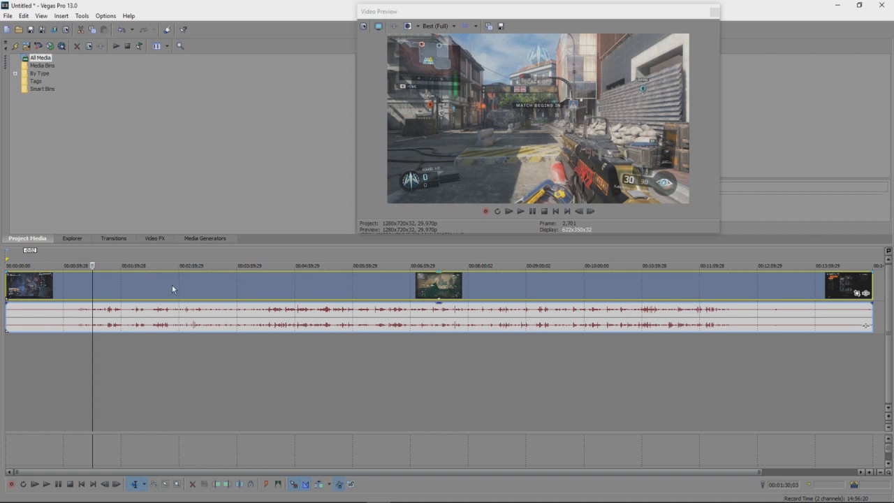
click(149, 287)
click(246, 317)
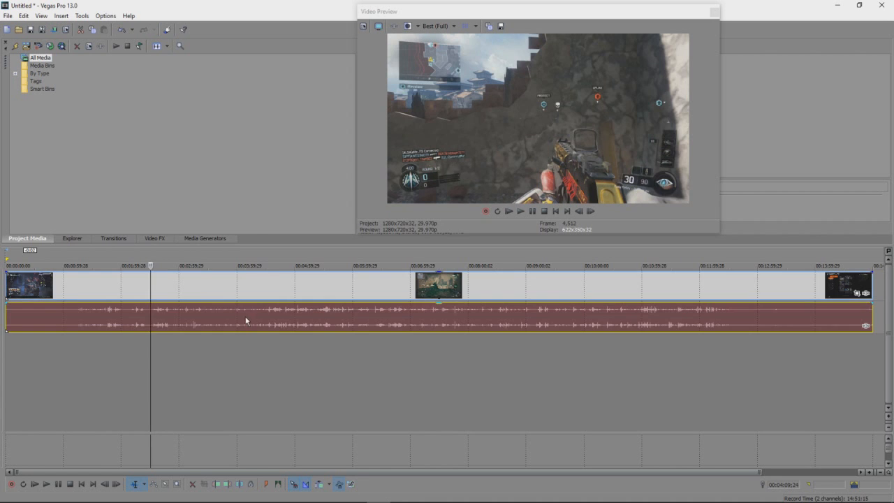
click(105, 278)
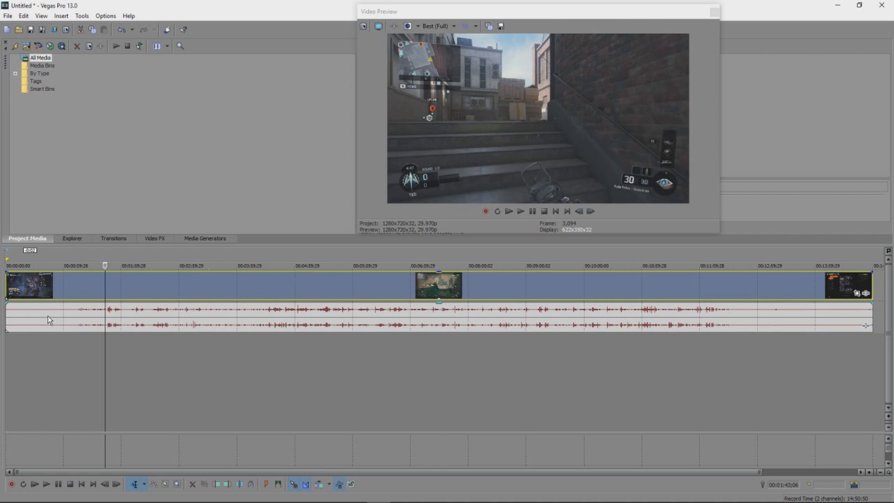
drag(52, 320, 8, 326)
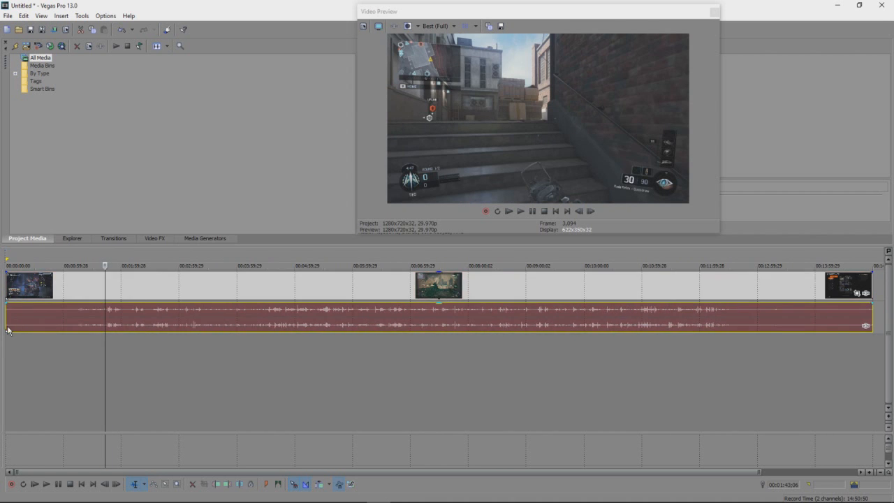
mouse_move(42, 283)
mouse_down()
mouse_move(263, 281)
mouse_move(38, 289)
mouse_up()
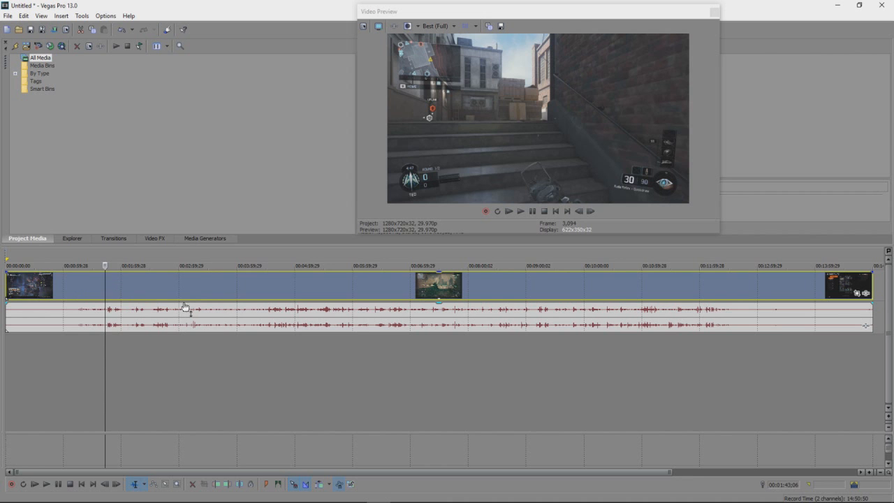
mouse_move(189, 287)
mouse_down()
mouse_move(237, 274)
mouse_move(190, 275)
mouse_up()
drag(161, 315, 140, 323)
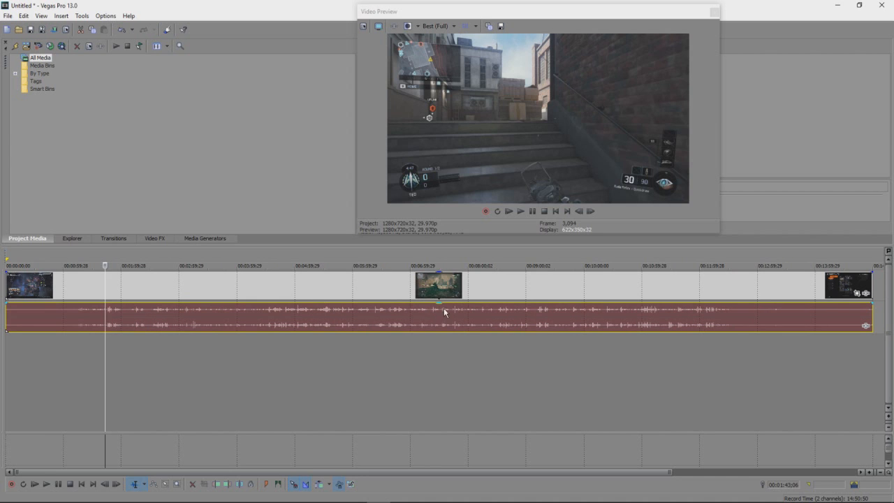
Step: Lower the audio event's gain, return it to 0.0 dB and play a few seconds of the clip
mouse_move(440, 303)
drag(439, 305, 442, 318)
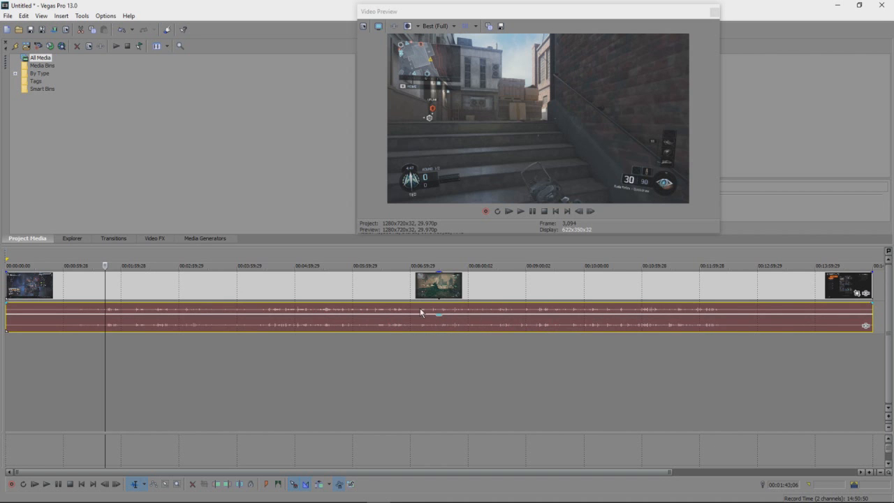
mouse_move(434, 317)
mouse_down()
mouse_move(442, 348)
mouse_move(440, 303)
mouse_up()
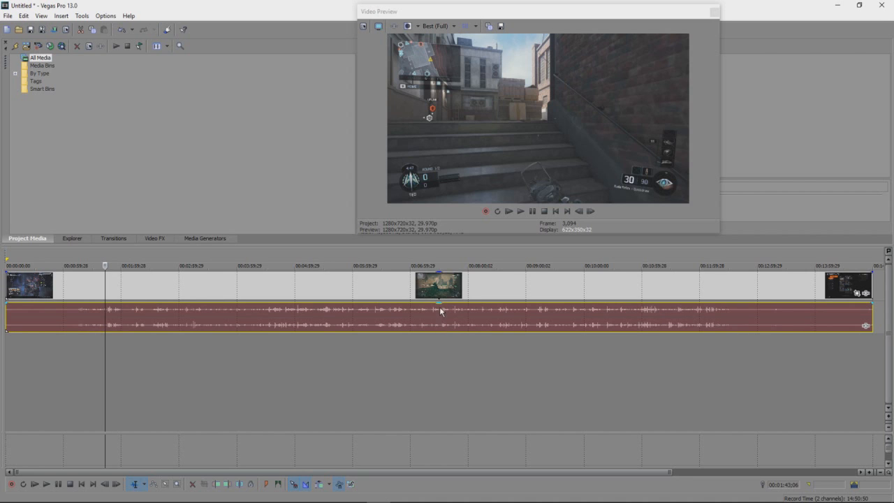
key(space)
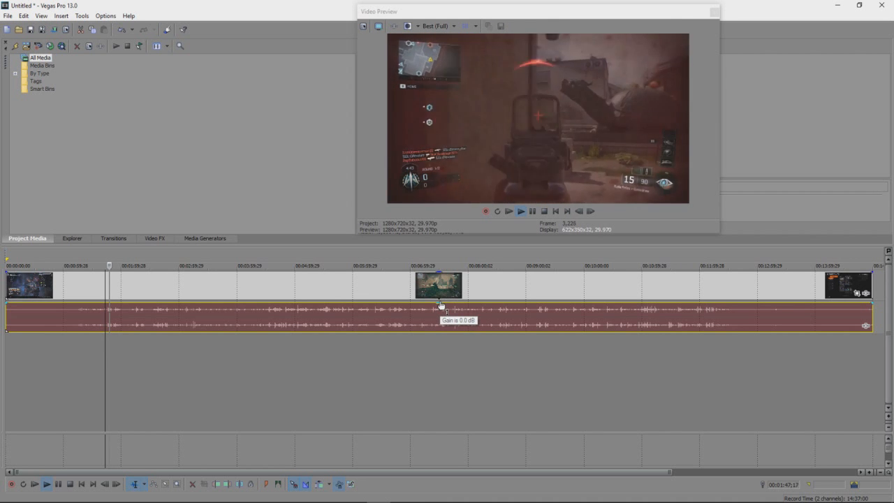
key(space)
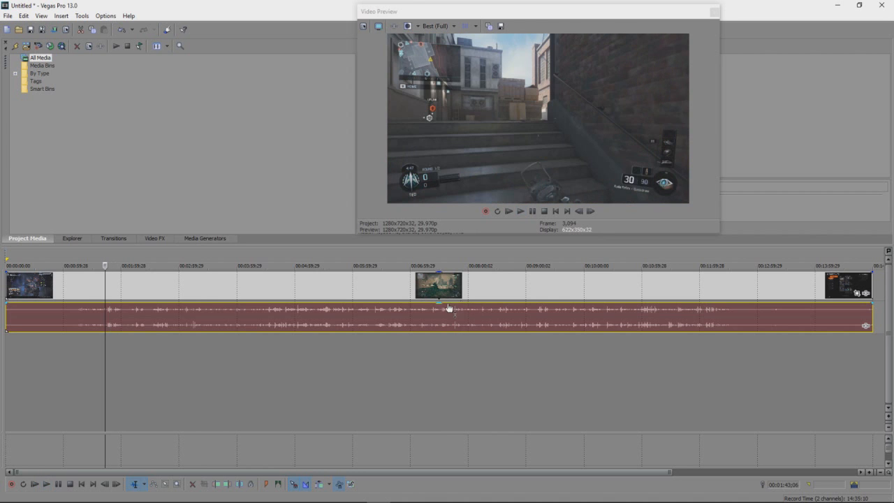
Step: Lower the audio event's gain to about -6 dB and play a few seconds from the cursor
drag(441, 307, 445, 322)
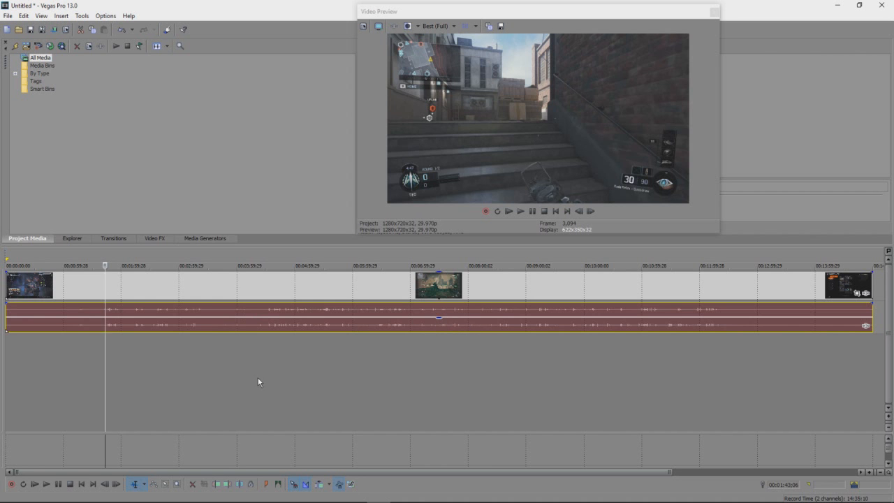
key(space)
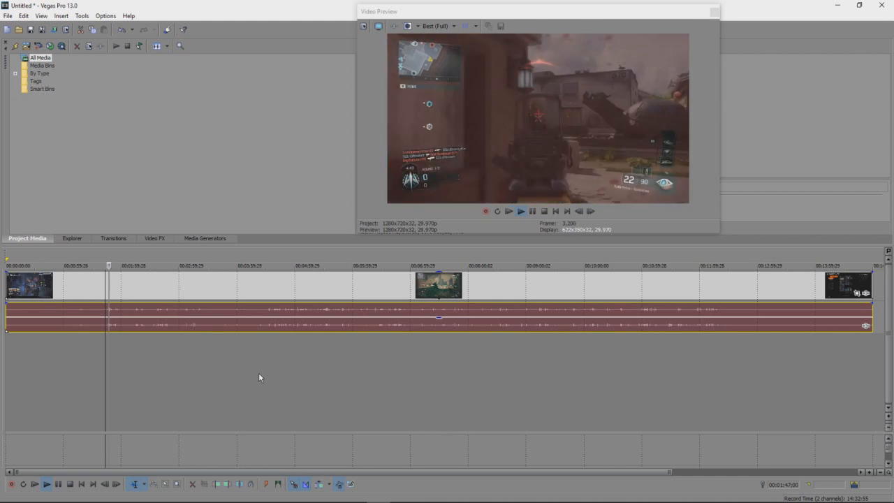
key(space)
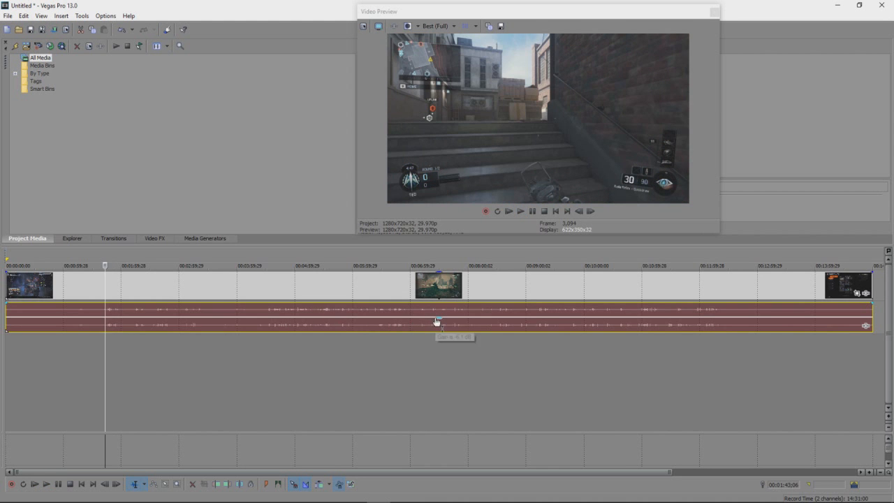
Step: Try the audio event's gain at lower levels down to silence with a short playback, then restore it to full level
drag(439, 323, 440, 331)
key(space)
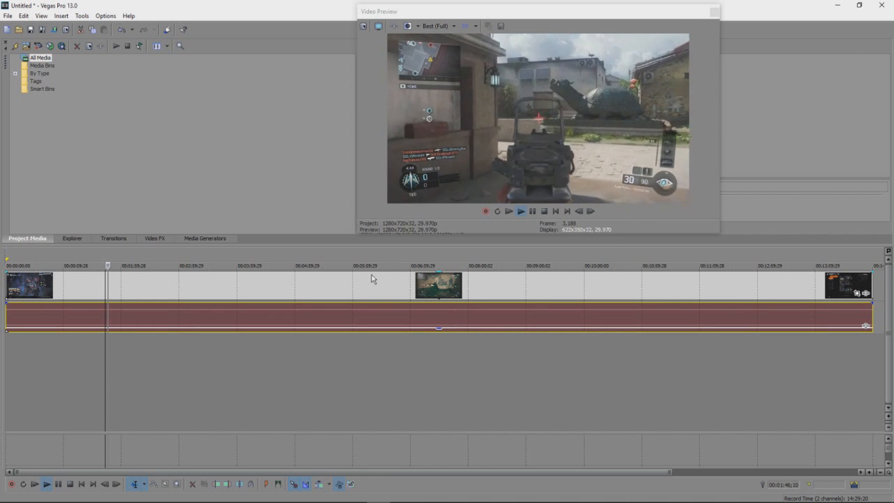
key(space)
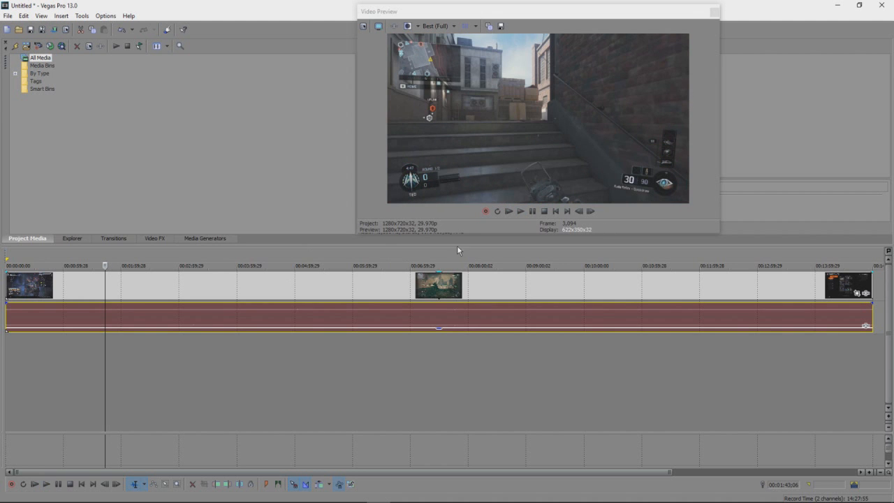
drag(441, 329, 445, 334)
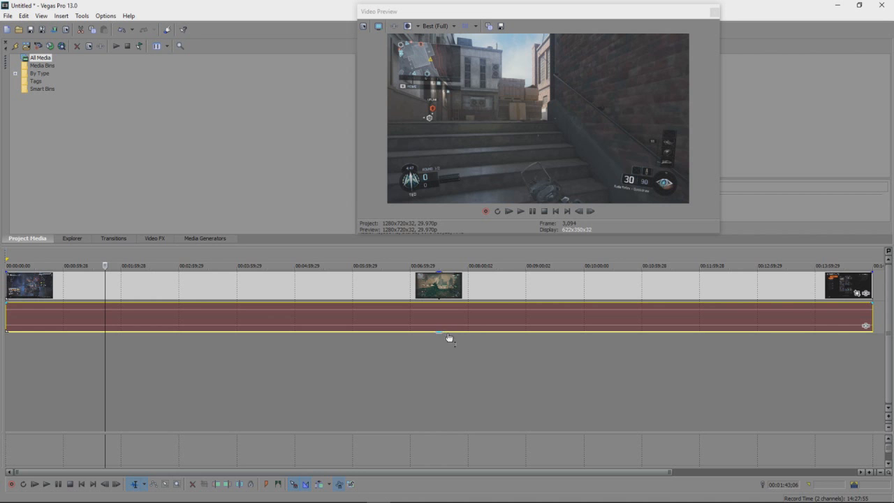
drag(440, 334, 439, 303)
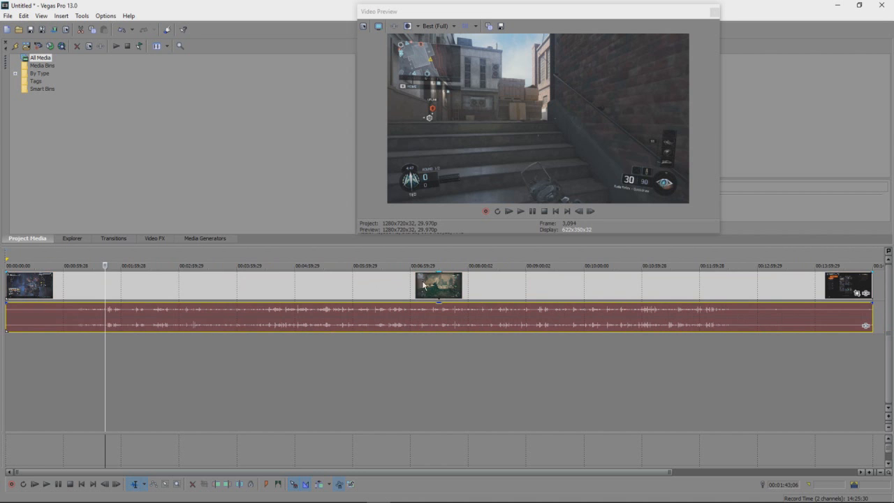
Step: Lower the video event's opacity to about half to darken the picture, then return it to 100 %
click(441, 278)
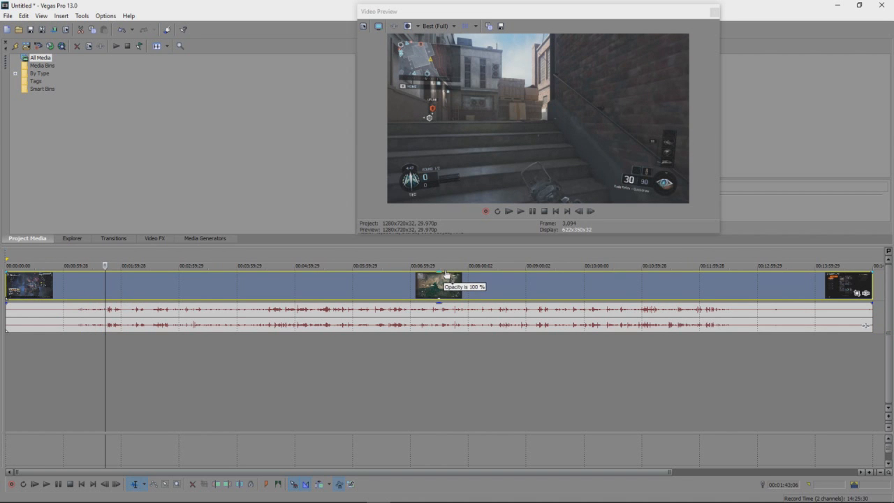
click(440, 308)
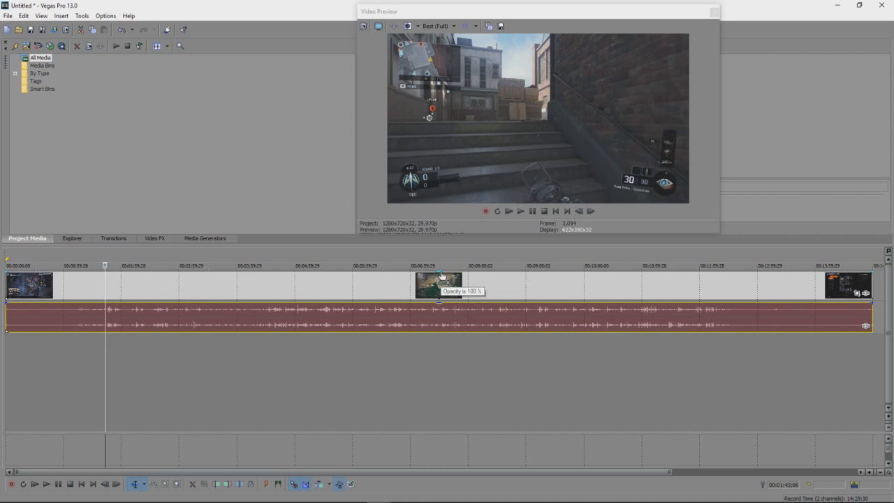
click(442, 277)
mouse_move(442, 276)
mouse_down()
mouse_move(448, 309)
mouse_move(442, 260)
mouse_move(449, 290)
mouse_up()
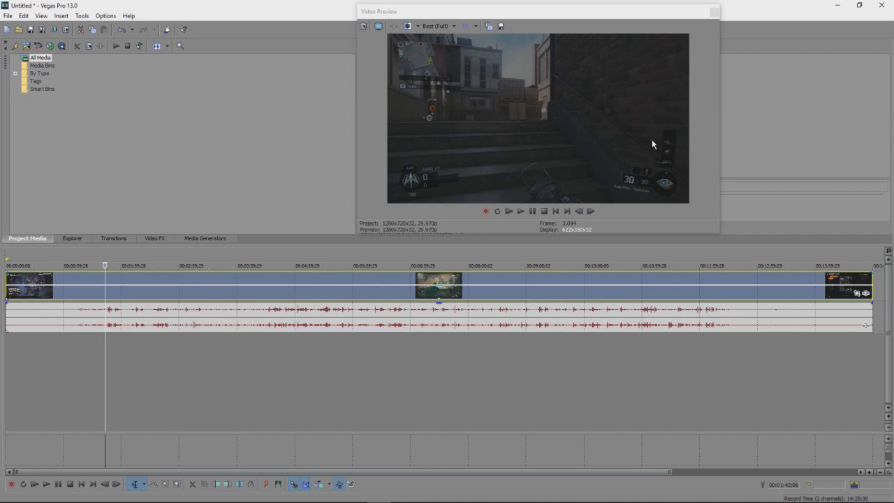
drag(438, 285, 433, 250)
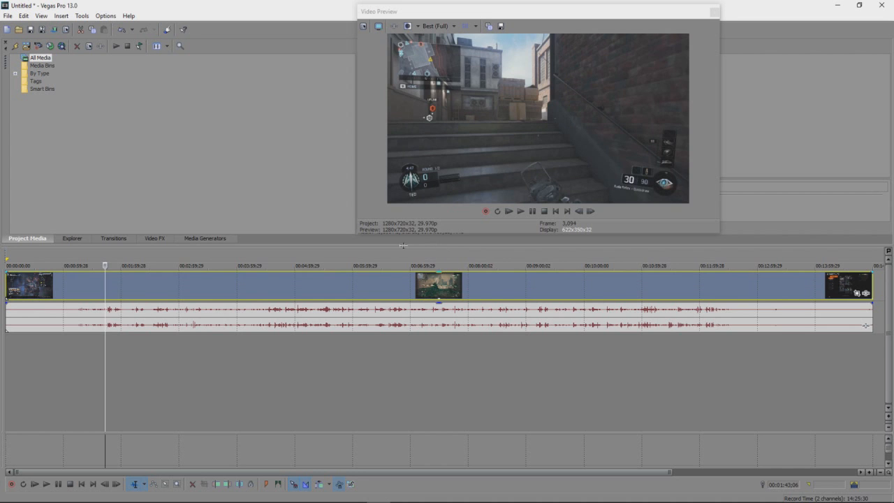
Step: Play several seconds of the gameplay clip from the cursor to check picture and sound
drag(72, 286, 44, 274)
key(space)
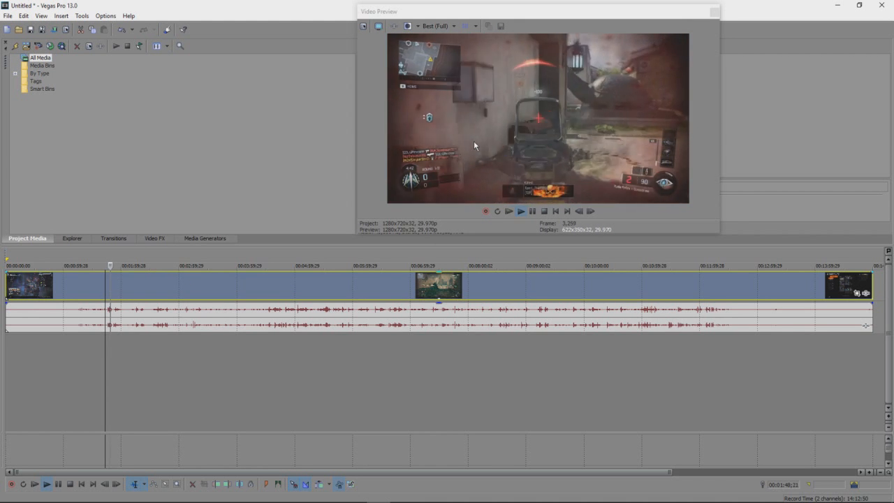
key(space)
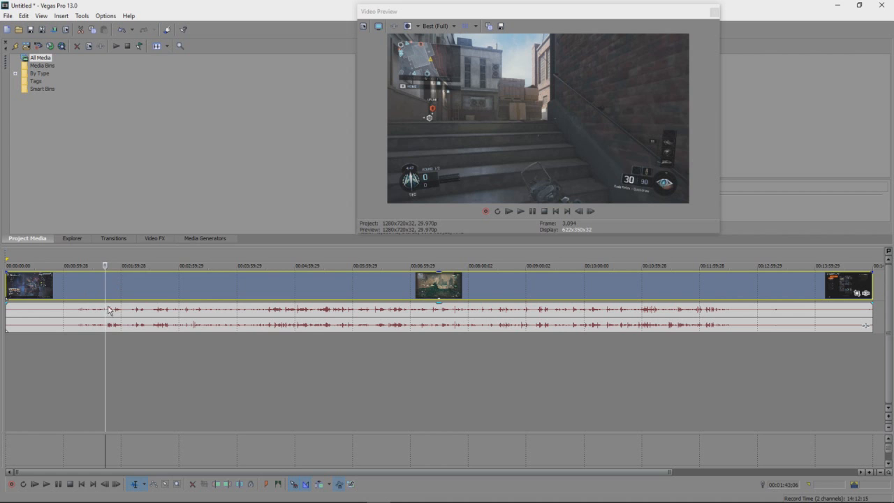
Step: Split the video event at 00:01:43;06 and move the second part about 46 seconds later on the timeline
key(s)
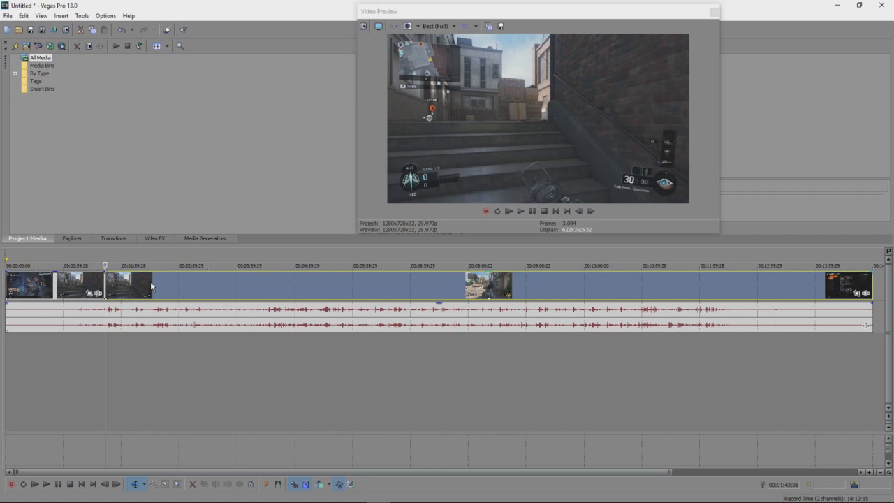
click(165, 315)
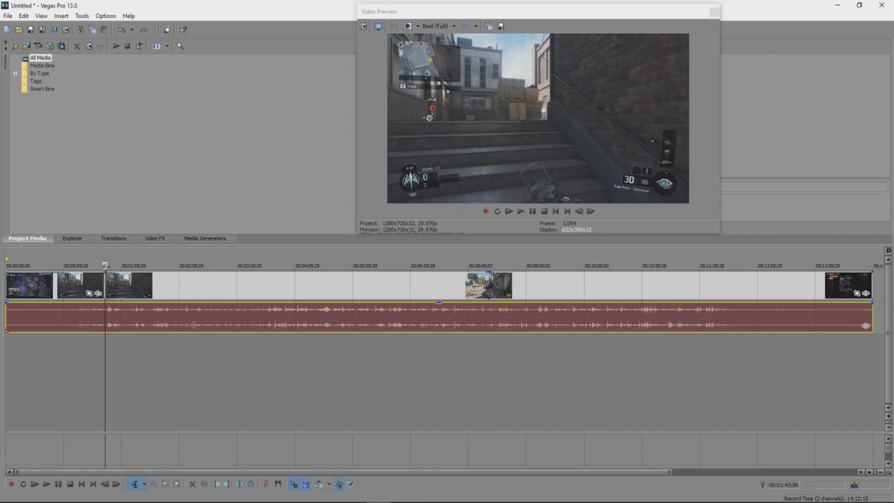
drag(123, 286, 202, 294)
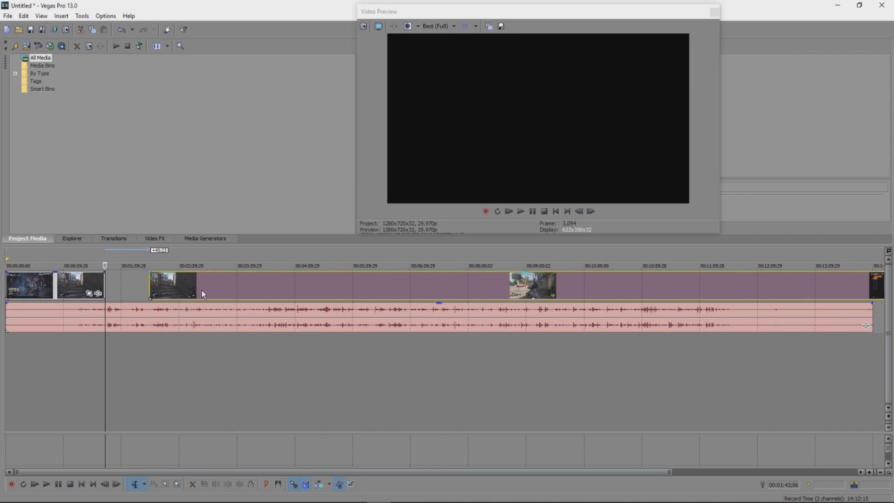
click(67, 282)
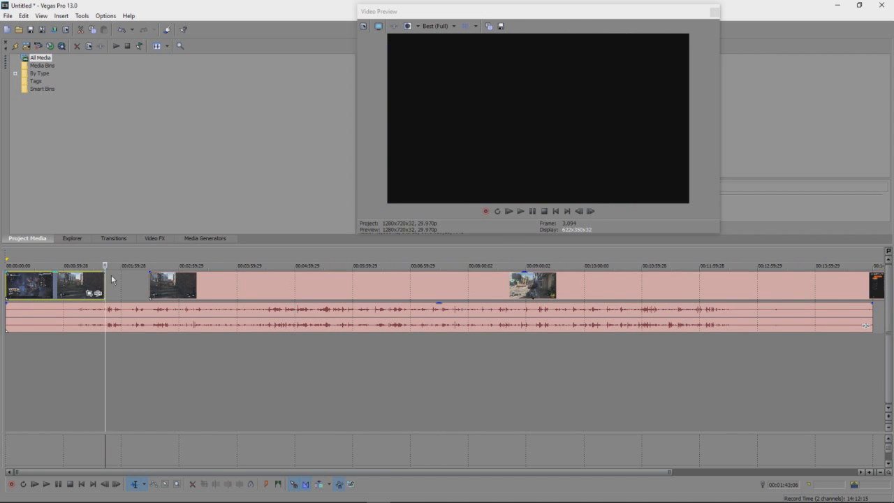
Step: Move the second video part back against the first and split it again at 00:02:35;17
drag(158, 285, 155, 265)
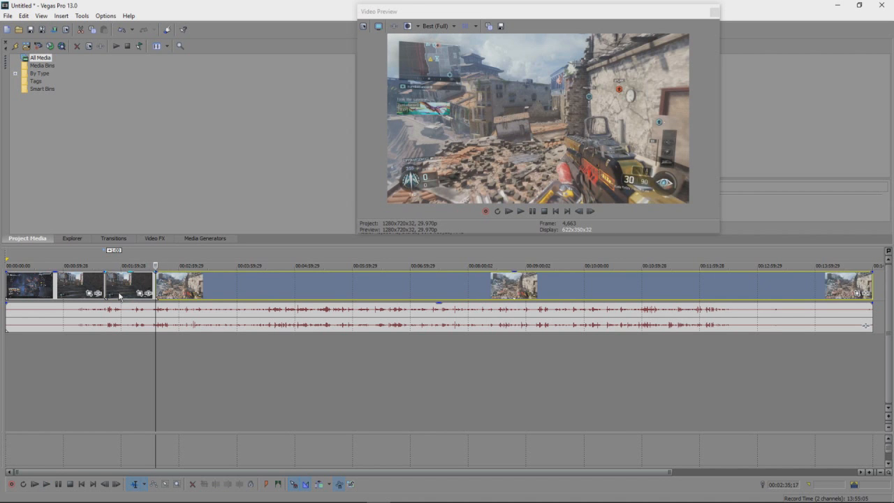
key(s)
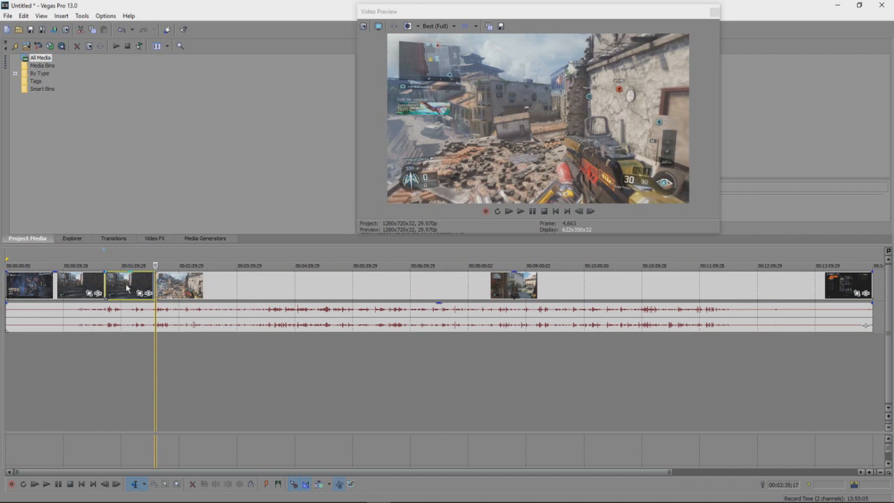
Step: Delete the middle video part and move the last part back against the end of the first one
mouse_move(179, 286)
mouse_down()
mouse_move(205, 287)
mouse_move(192, 285)
mouse_up()
click(84, 283)
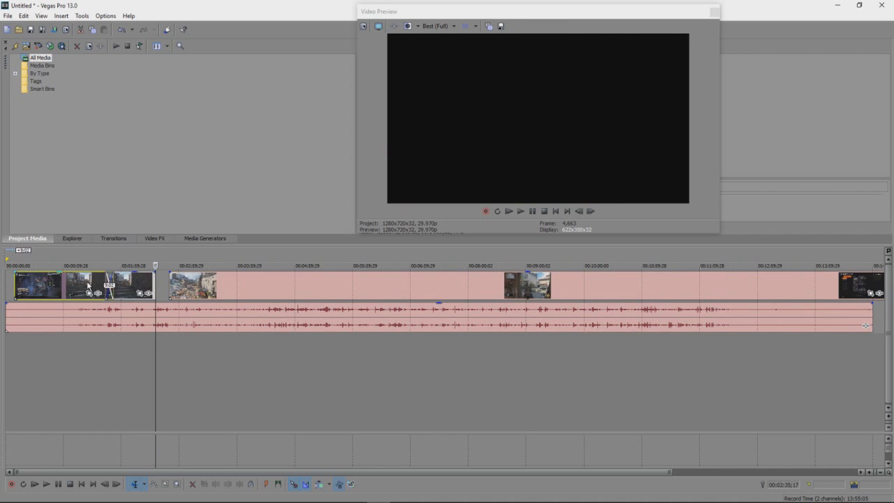
click(113, 282)
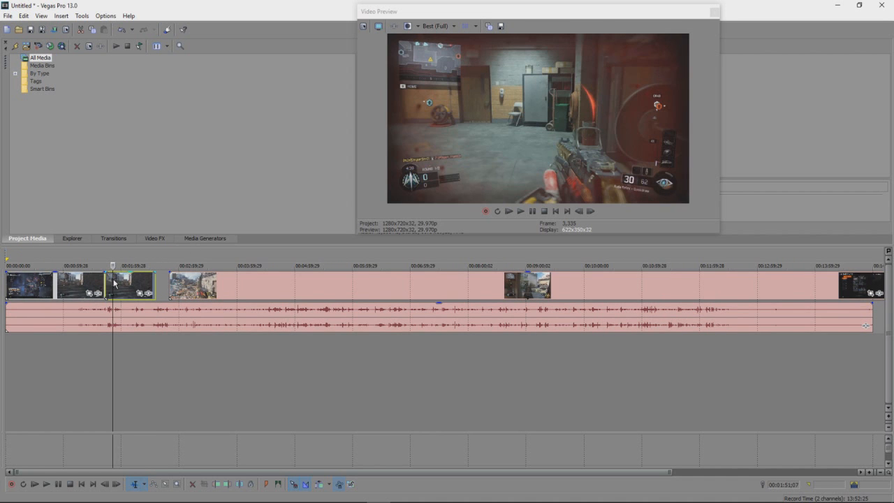
key(Delete)
drag(182, 285, 98, 265)
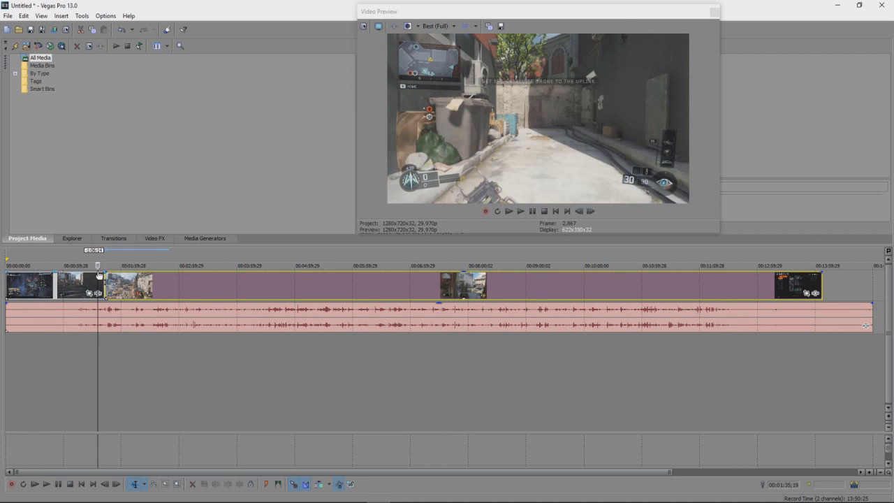
Step: Play the timeline from just before the cut to check the transition between the two remaining video parts
key(space)
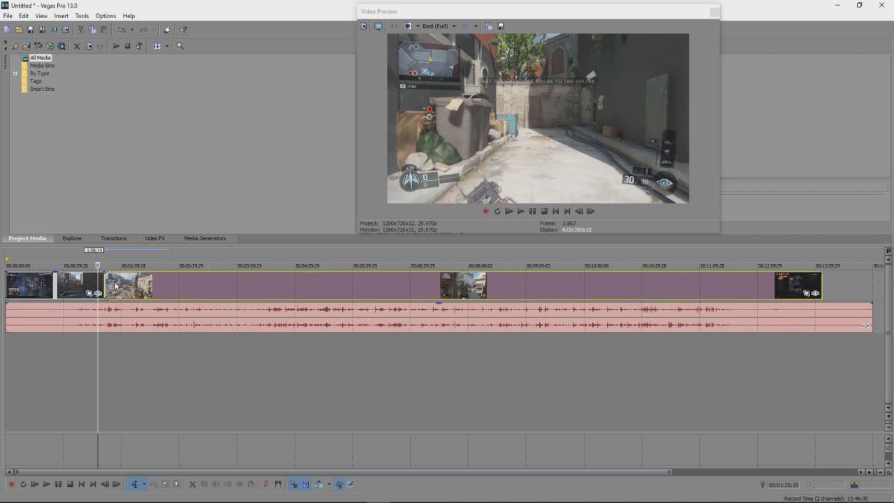
key(space)
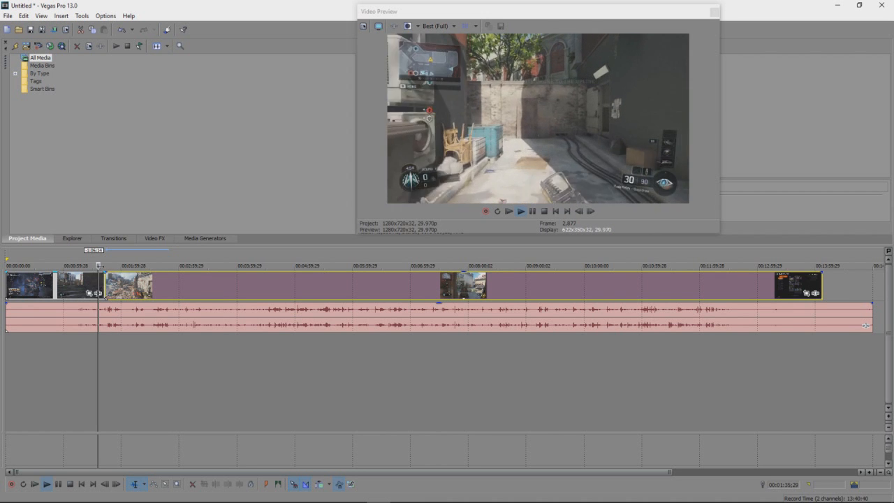
key(space)
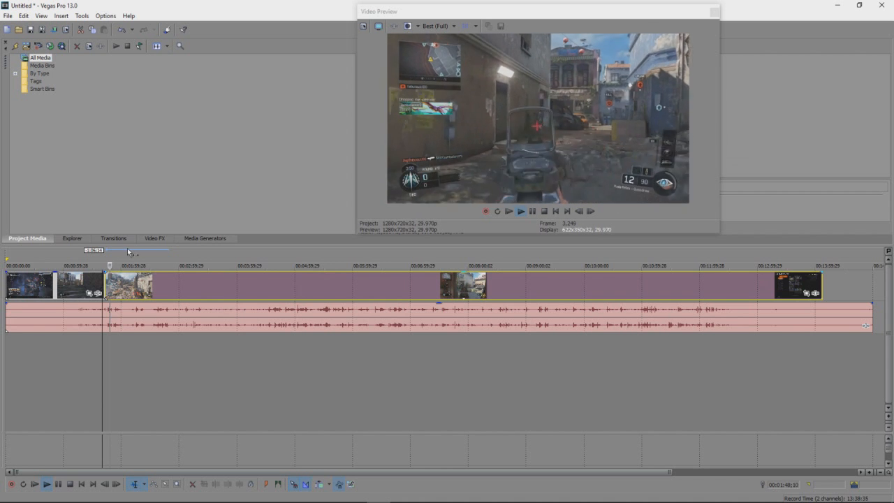
key(space)
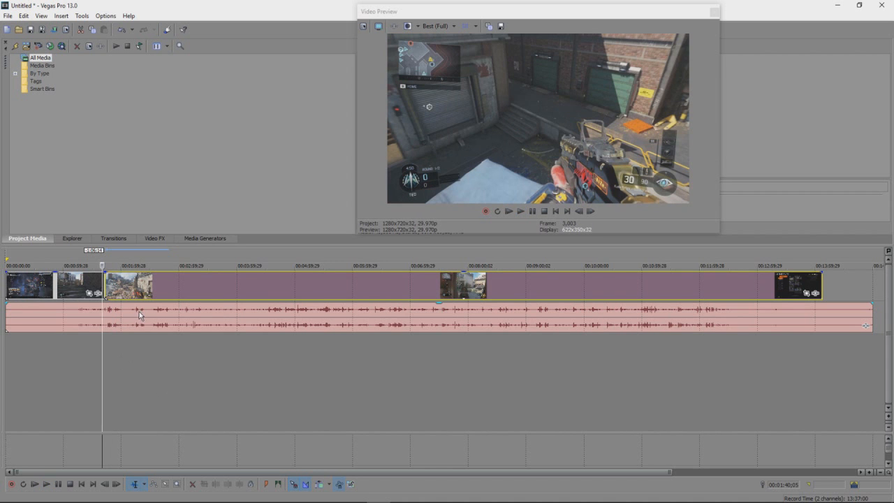
Step: Return the cursor to the timeline start and box-select all video and audio events with the selection tool
drag(104, 266, 5, 266)
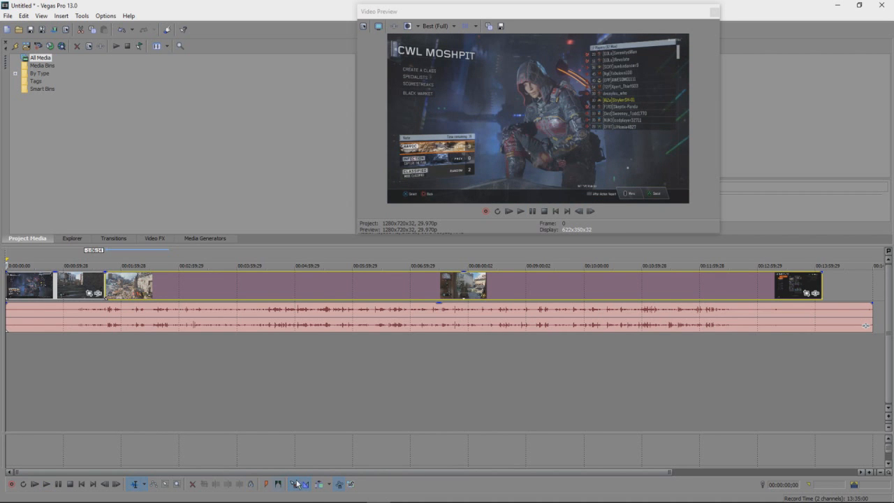
click(165, 483)
drag(882, 347, 834, 306)
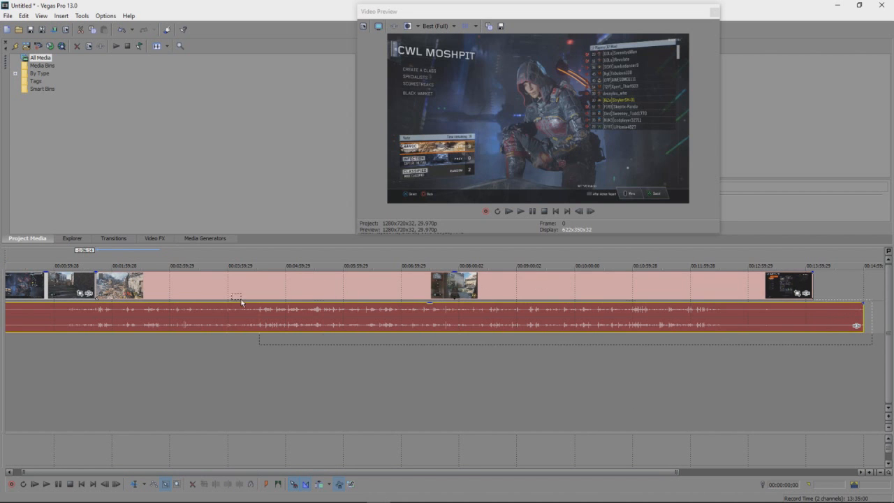
drag(242, 302, 2, 264)
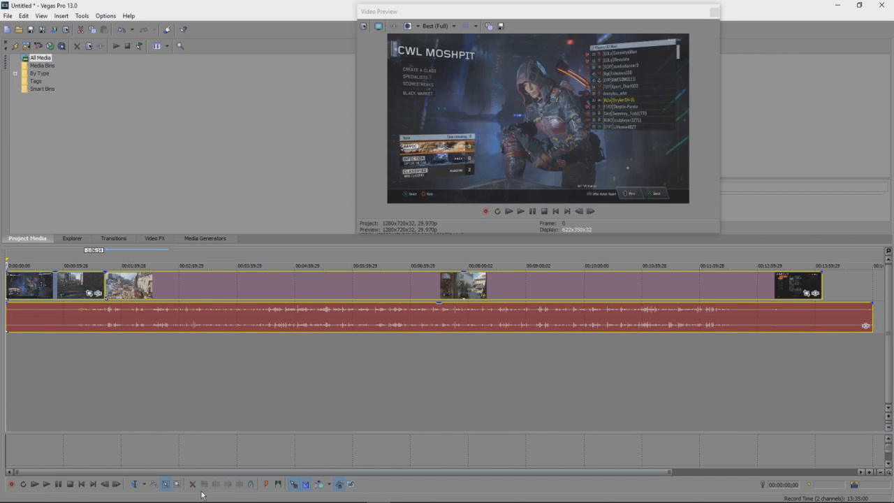
Step: With the normal edit tool, try moving all selected events together, then try moving the audio event on its own
click(134, 483)
mouse_move(161, 292)
mouse_down()
mouse_move(196, 274)
mouse_move(210, 275)
mouse_move(177, 278)
mouse_move(295, 278)
mouse_move(301, 286)
mouse_move(157, 289)
mouse_up()
key(ctrl+z)
key(ctrl+z)
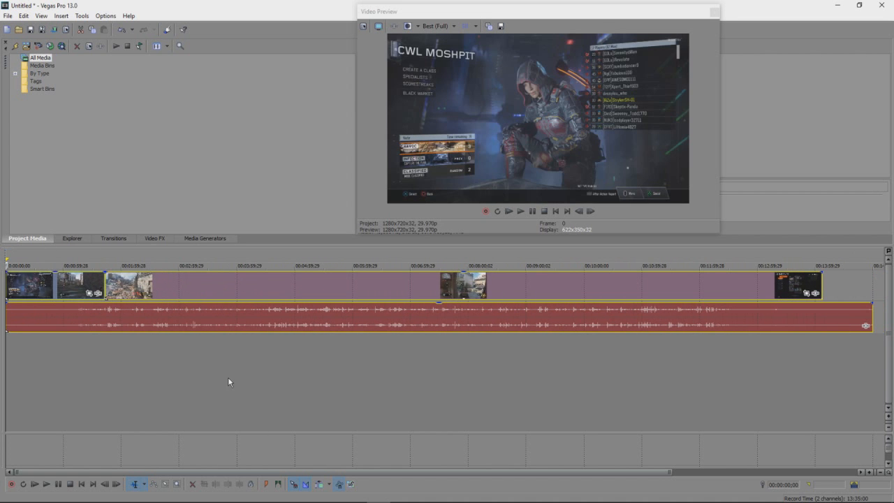
drag(313, 290, 136, 317)
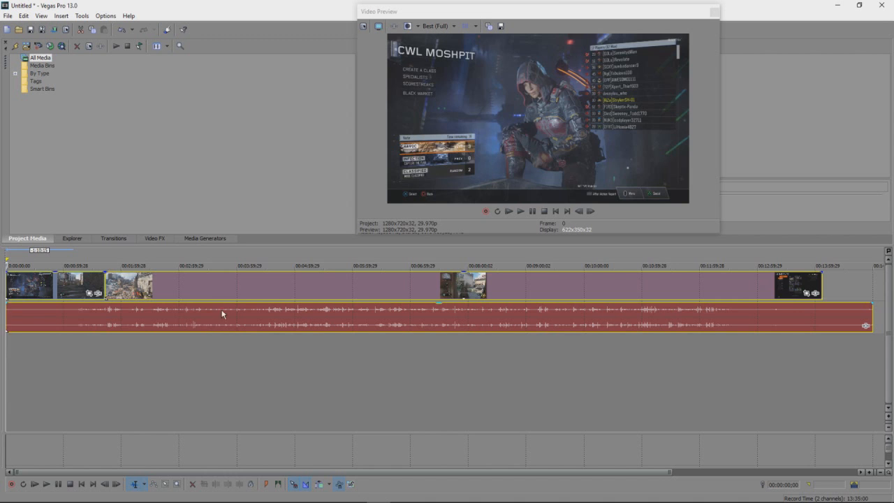
drag(222, 314, 169, 298)
click(190, 292)
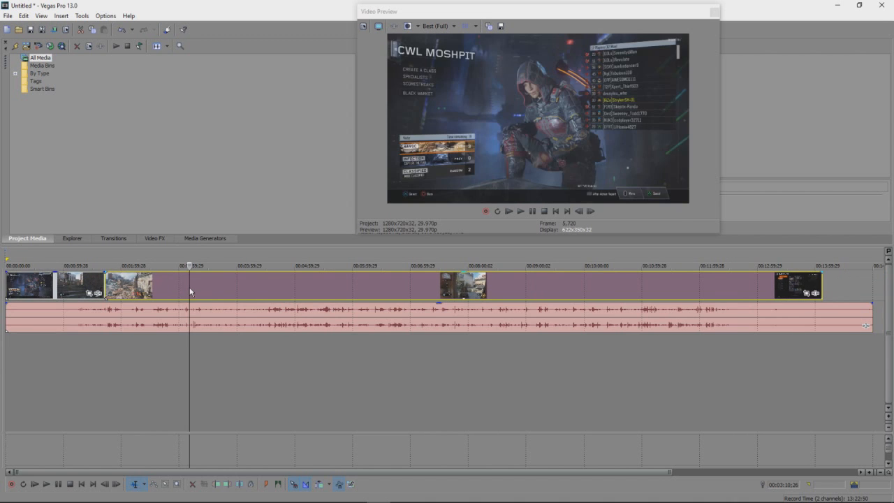
drag(215, 320, 651, 285)
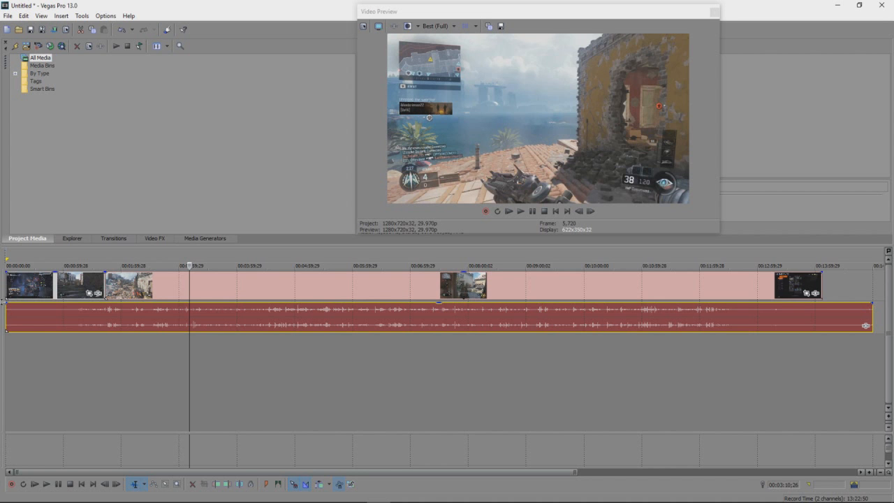
Step: Undo the earlier moves, deletions and splits until the gameplay video is one whole event, and briefly play the timeline
key(ctrl+z)
key(ctrl+z)
key(ctrl+z)
key(ctrl+z)
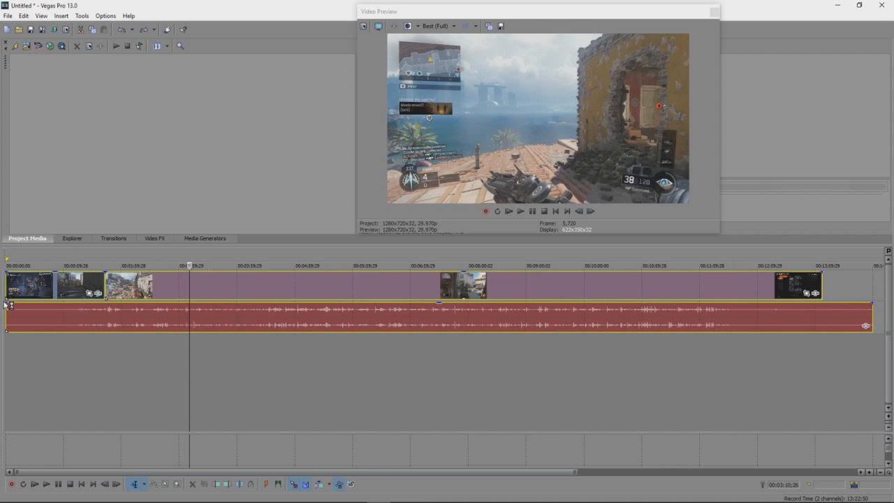
key(ctrl+z)
key(ctrl+z)
key(ctrl+z)
key(ctrl+z)
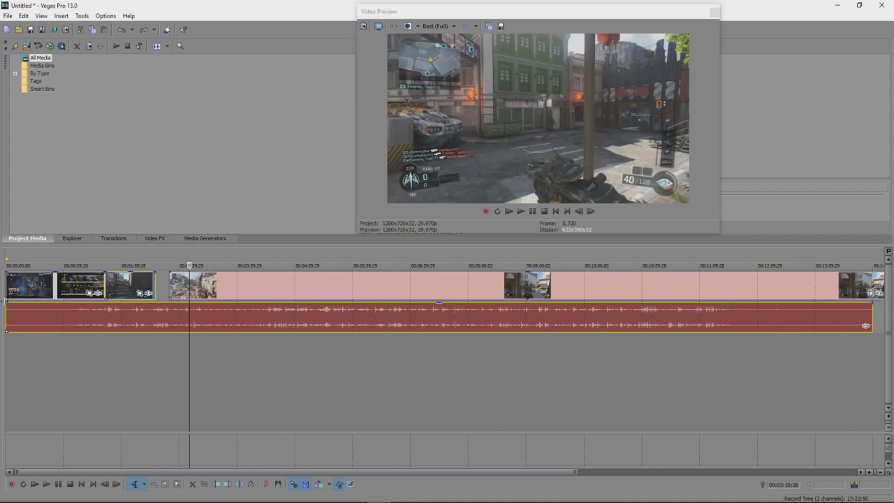
key(ctrl+z)
key(ctrl+z)
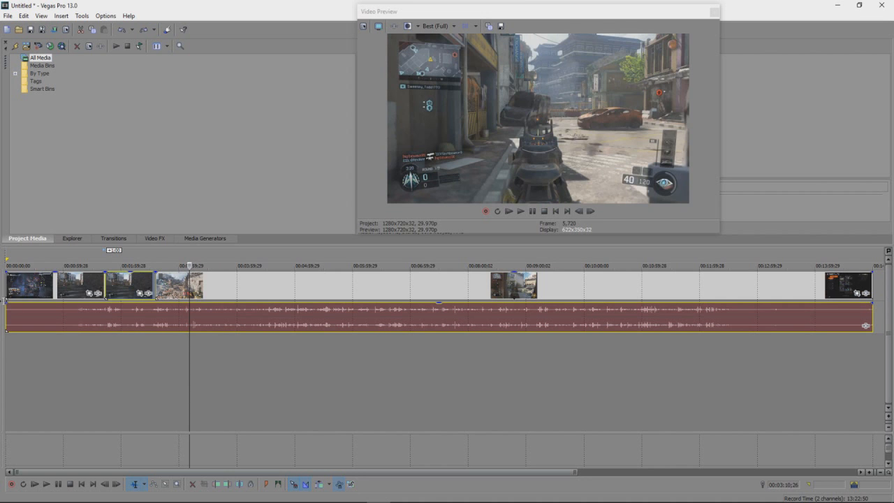
key(ctrl+z)
key(ctrl+z)
key(ctrl+z)
key(ctrl+z)
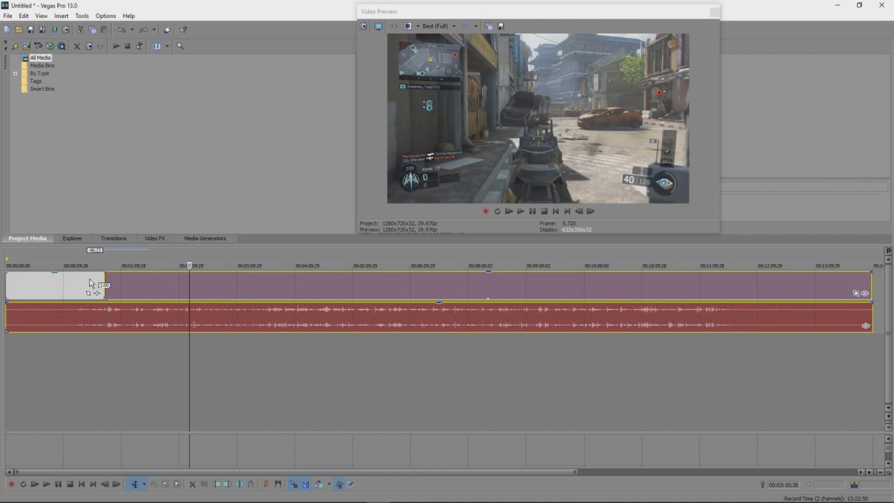
key(ctrl+z)
key(ctrl+z)
key(ctrl+z)
key(ctrl+z)
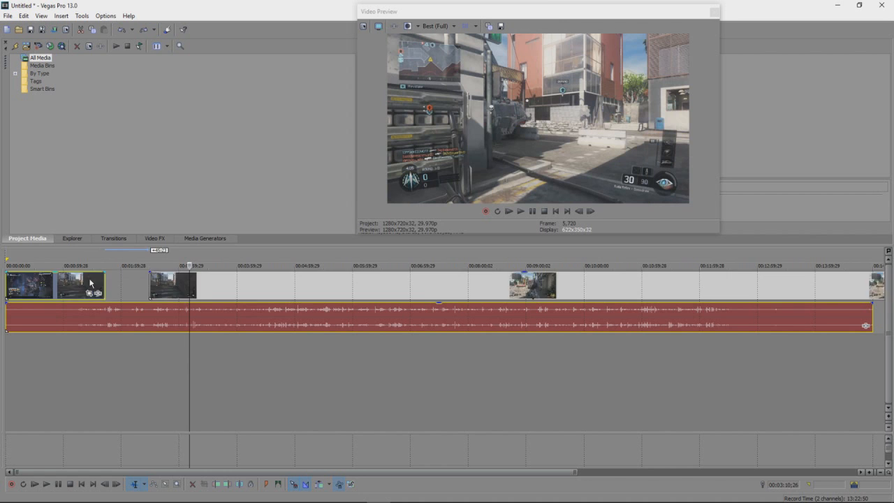
key(ctrl+z)
key(ctrl+z)
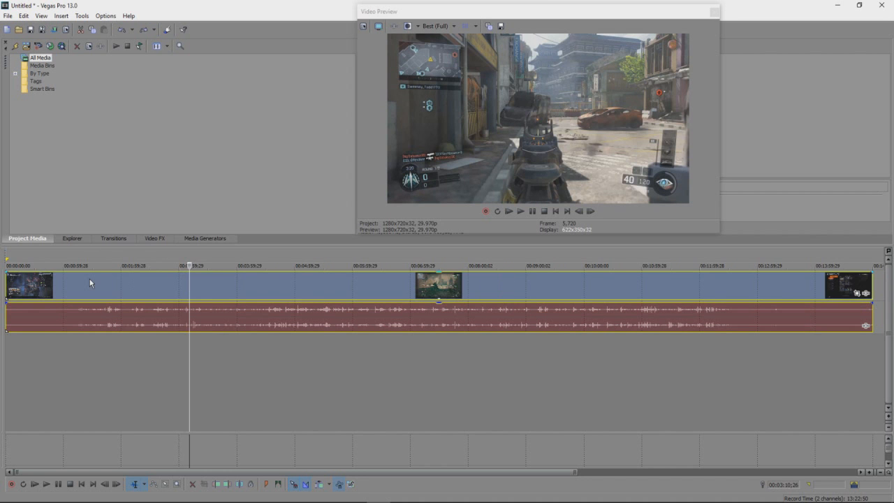
key(space)
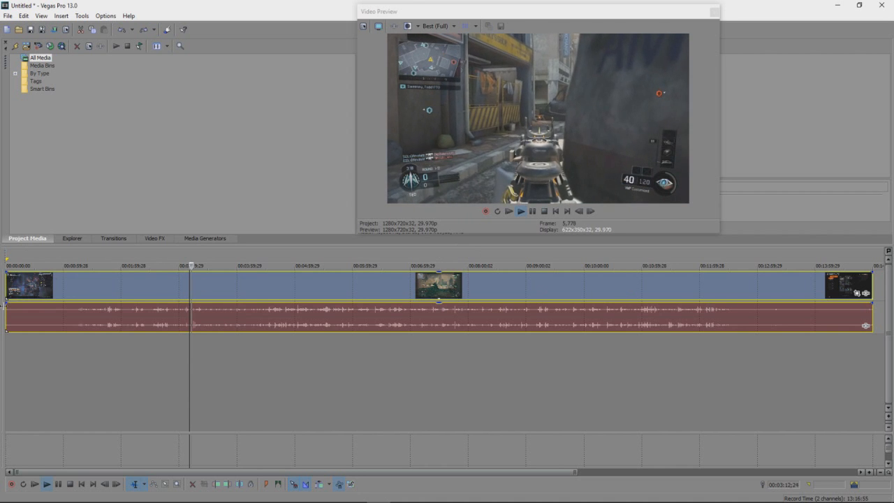
key(space)
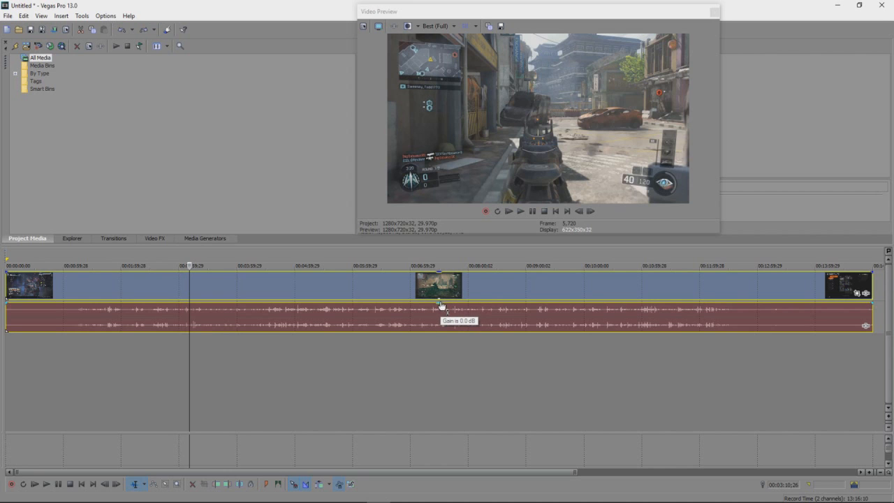
Step: Import the song Ahrix - Nova.mp3 from the desktop Music folder at the cursor, without adding a separate track for it
click(8, 16)
click(16, 36)
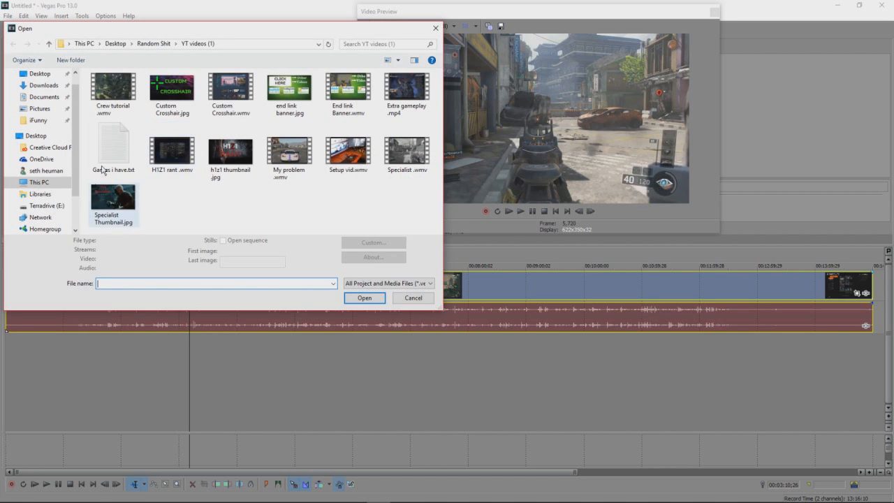
mouse_move(187, 501)
click(47, 147)
click(35, 136)
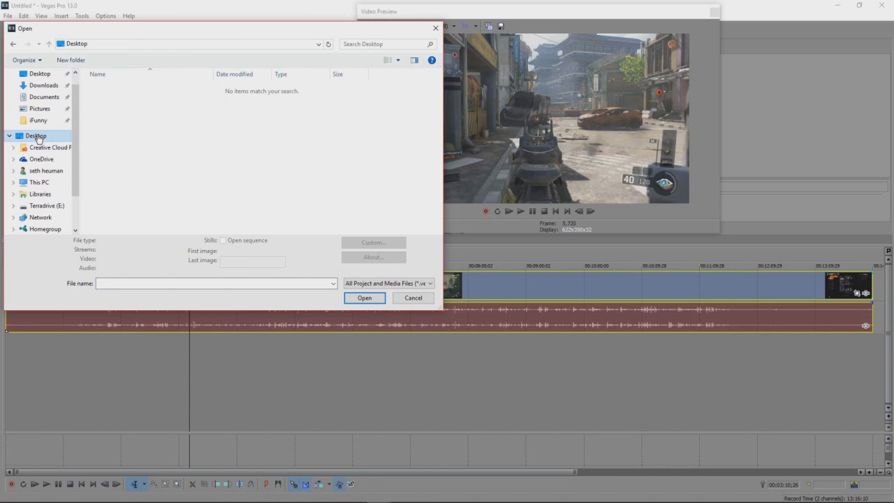
scroll(145, 169, down, 5)
scroll(144, 168, up, 5)
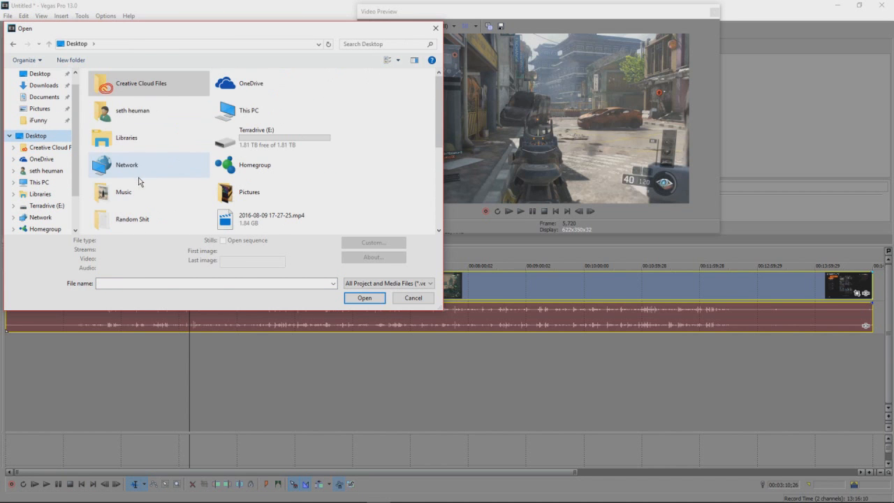
double_click(125, 192)
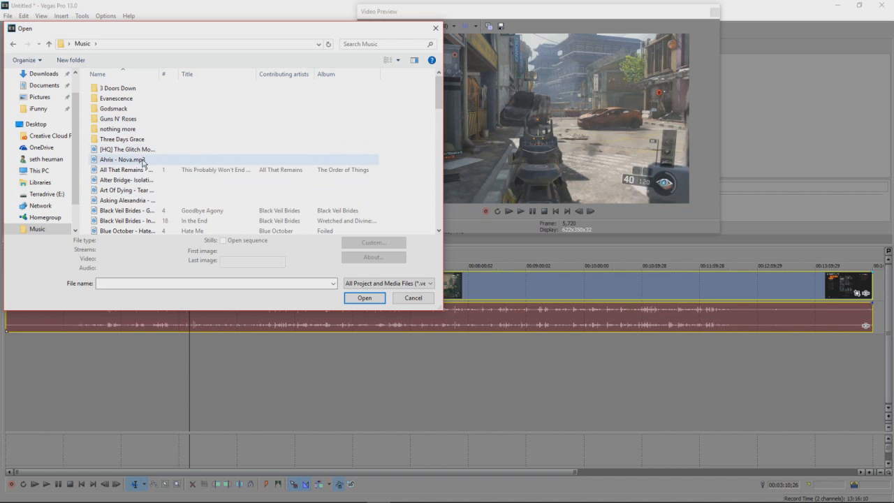
drag(138, 163, 84, 366)
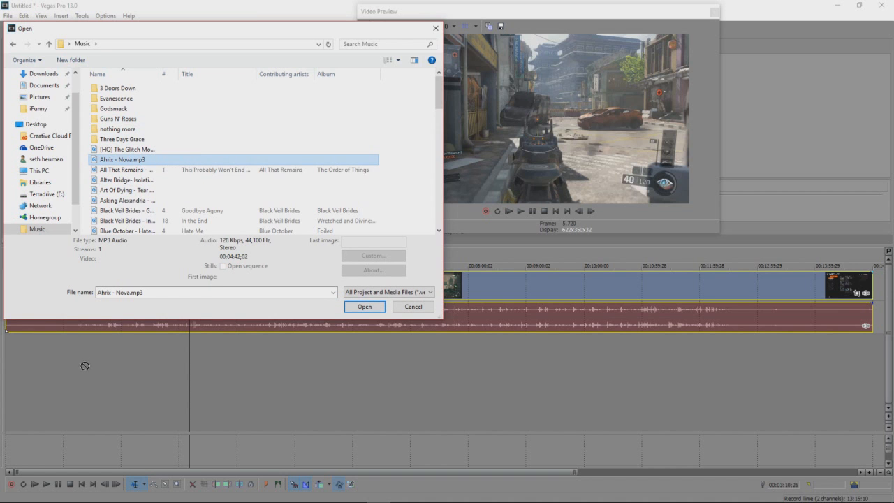
drag(129, 331, 158, 147)
click(366, 311)
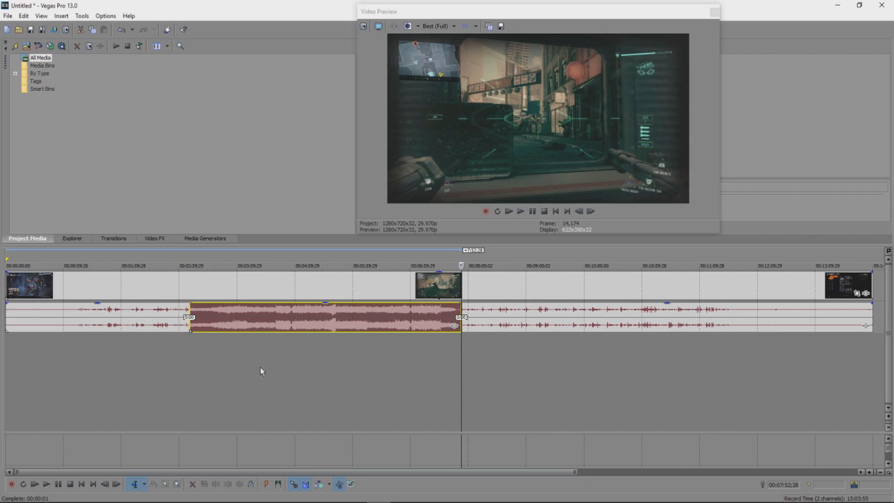
Step: Try moving the song off the gameplay audio track, and import Ahrix - Nova.mp3 a second time with no separate track
drag(269, 320, 323, 290)
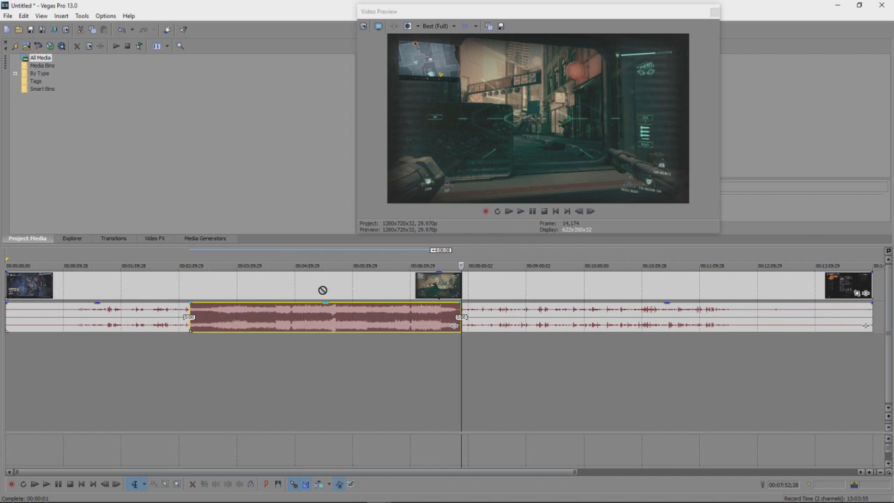
click(90, 357)
right_click(90, 357)
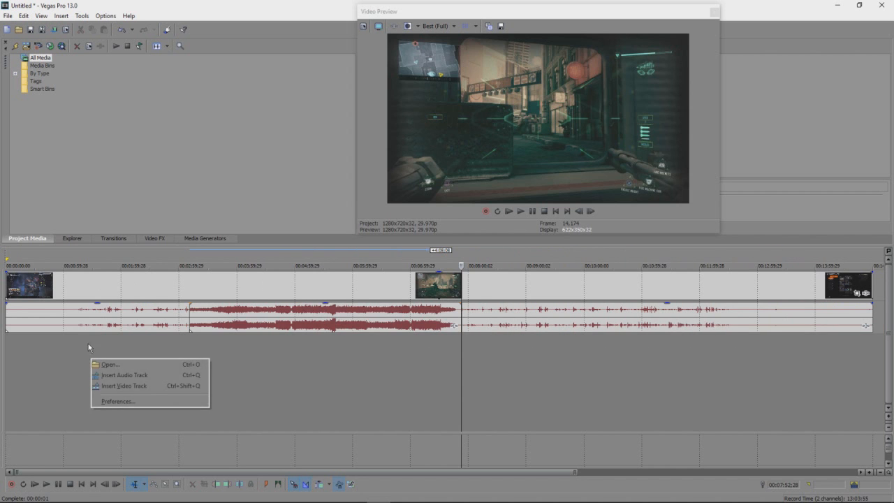
click(119, 366)
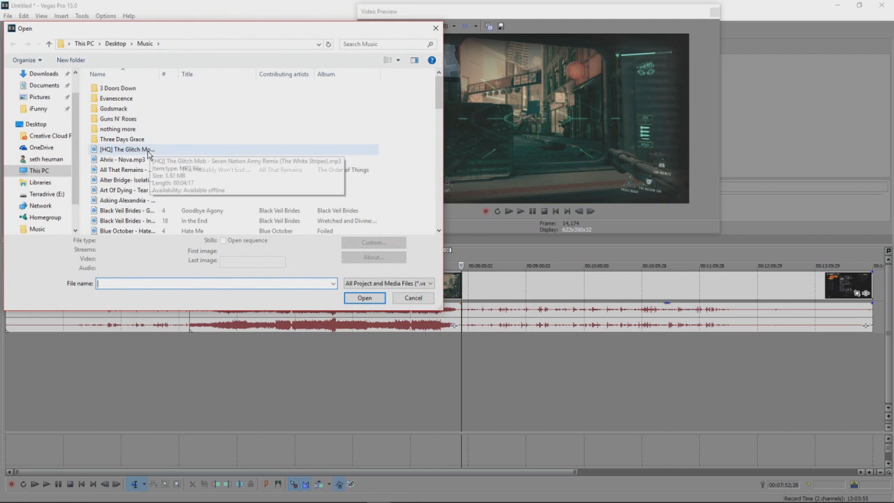
click(143, 161)
click(379, 311)
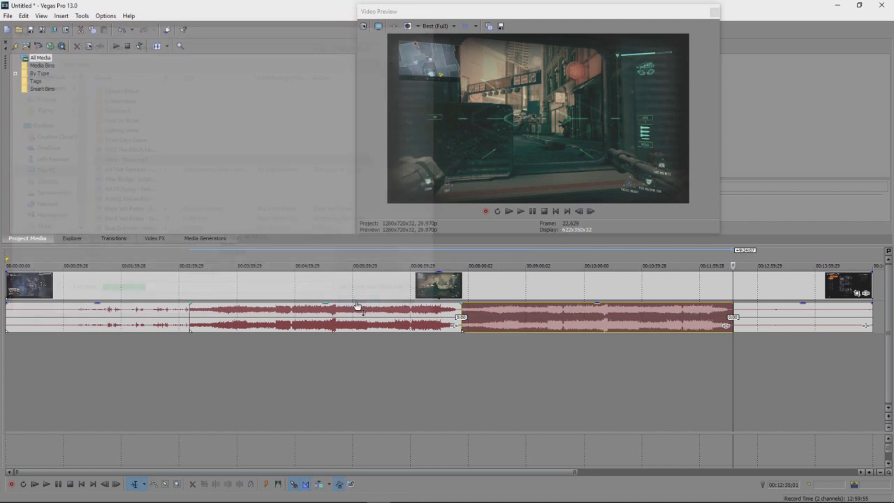
Step: Delete both copies of the song from the gameplay audio track
key(Delete)
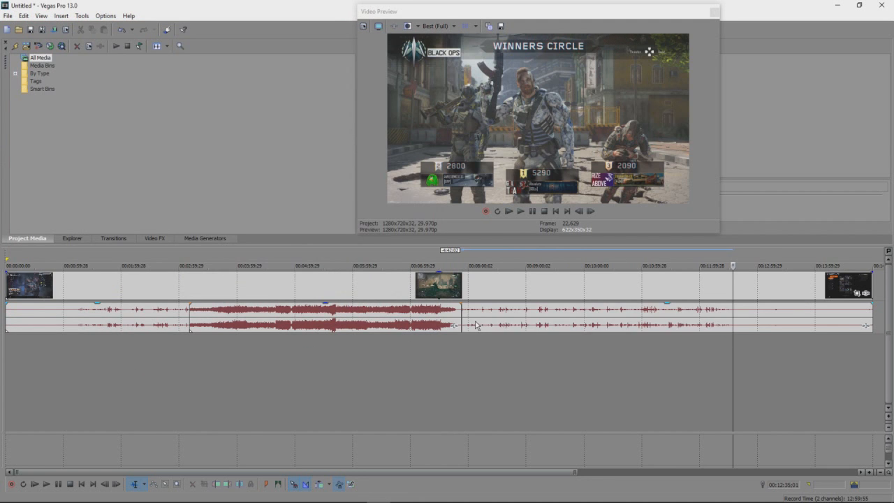
click(435, 322)
key(Delete)
click(136, 353)
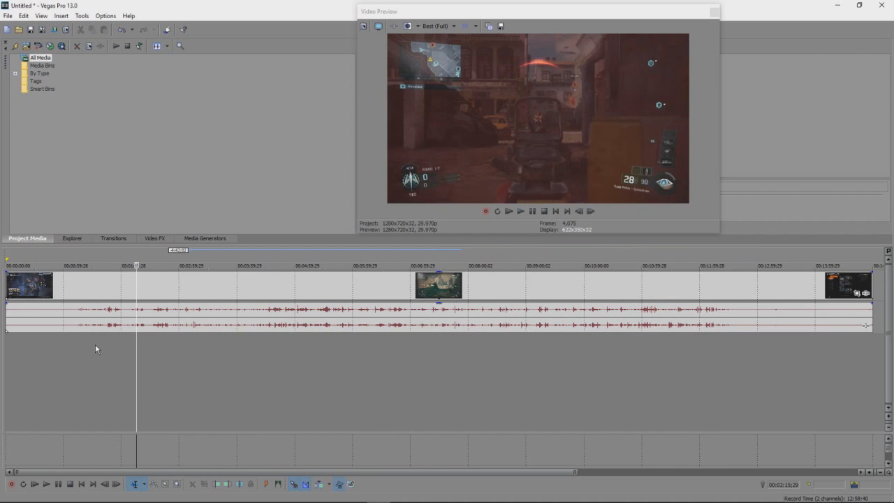
Step: Insert a new audio track below the gameplay audio and make it the active track
right_click(96, 346)
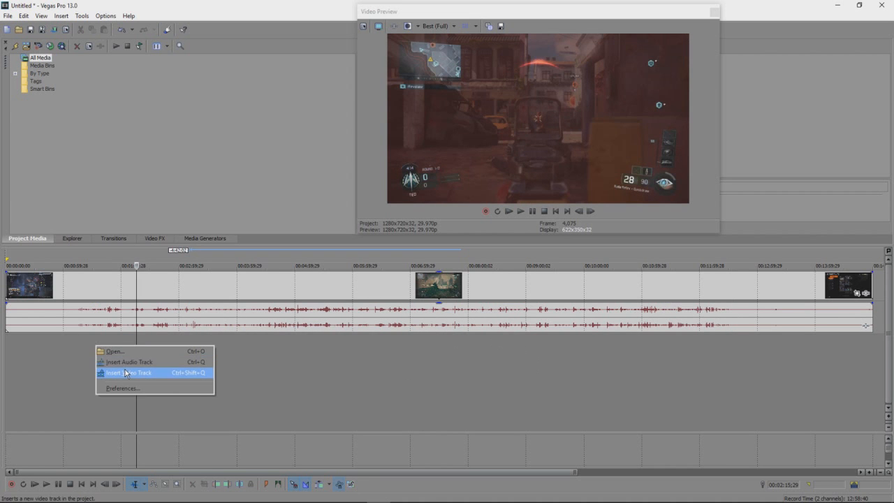
click(130, 362)
click(53, 337)
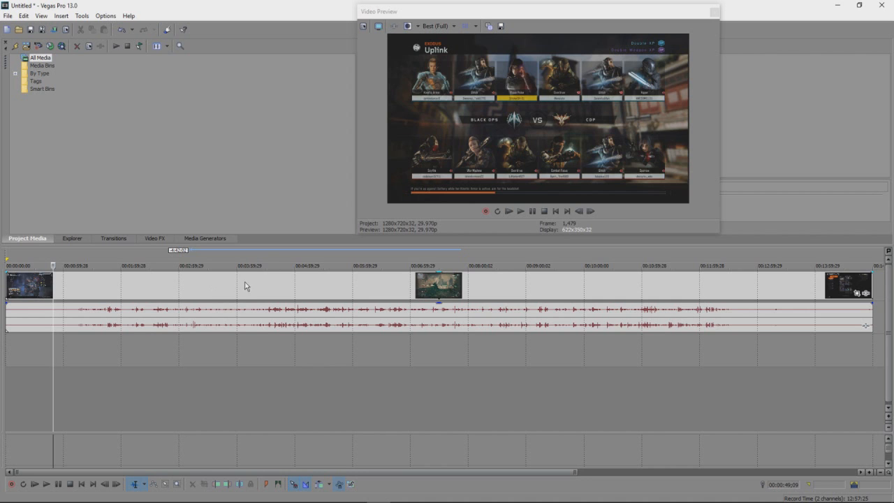
Step: Import Ahrix - Nova.mp3 from the Music folder onto the new audio track and move it to the timeline start
right_click(146, 343)
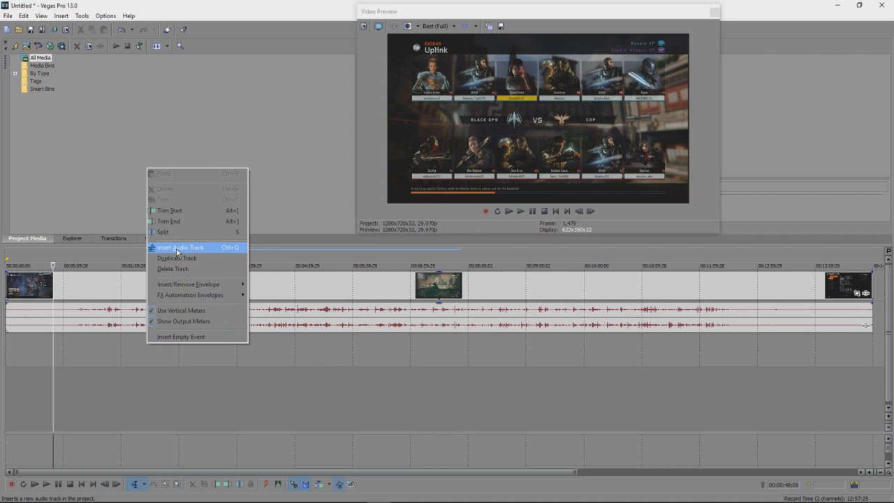
click(143, 352)
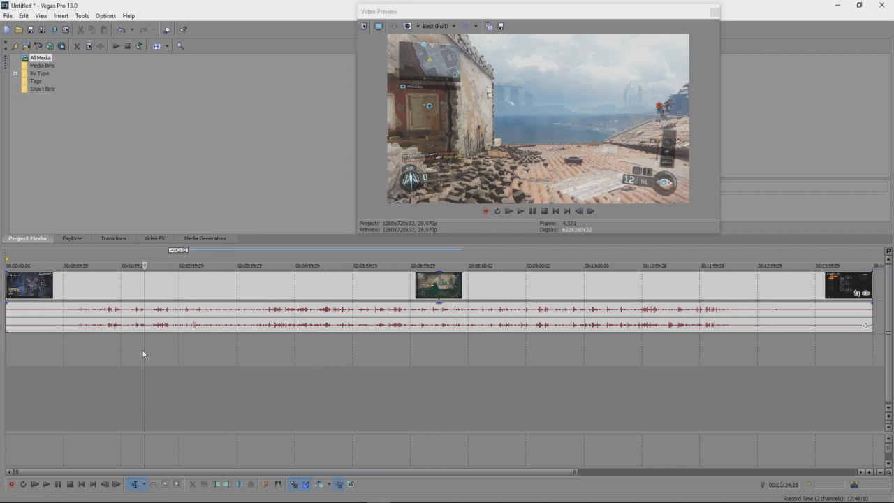
right_click(92, 349)
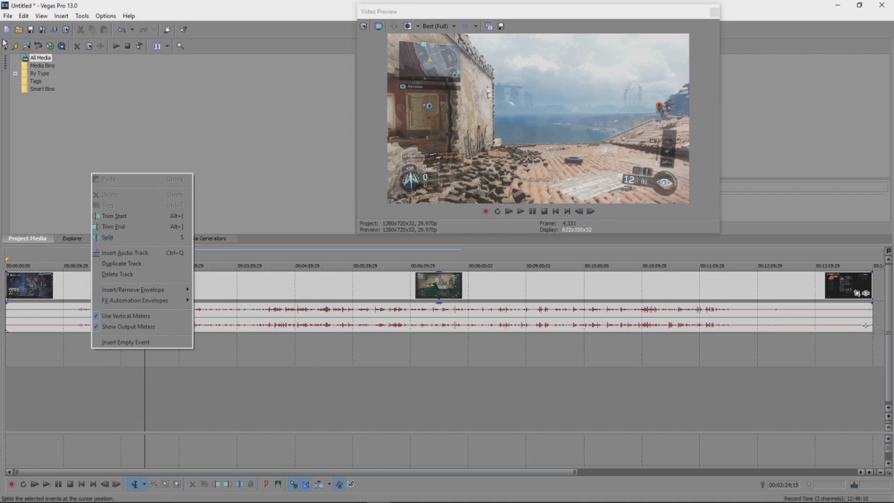
click(10, 15)
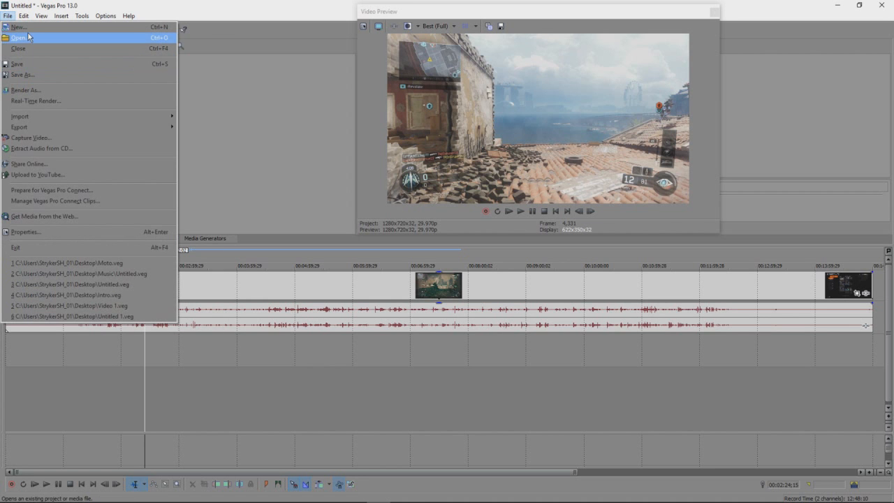
click(28, 36)
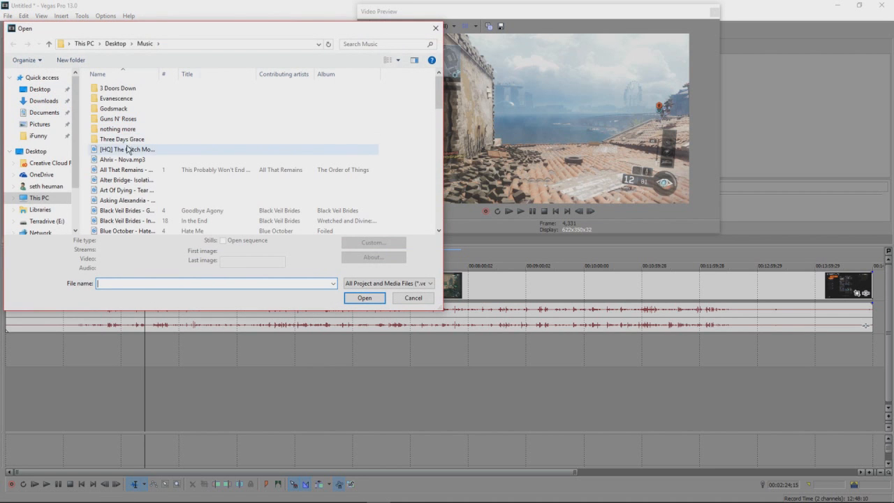
mouse_move(115, 159)
mouse_down()
mouse_move(34, 339)
mouse_move(115, 148)
mouse_up()
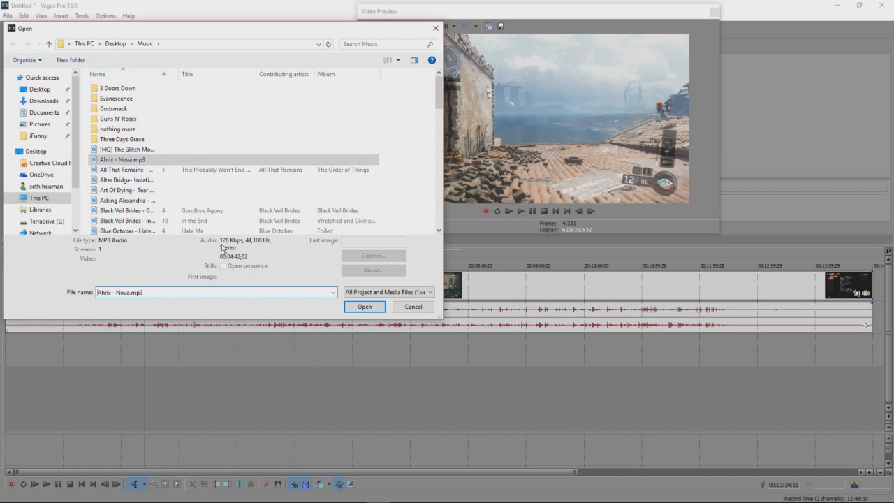
click(353, 307)
drag(223, 356, 70, 353)
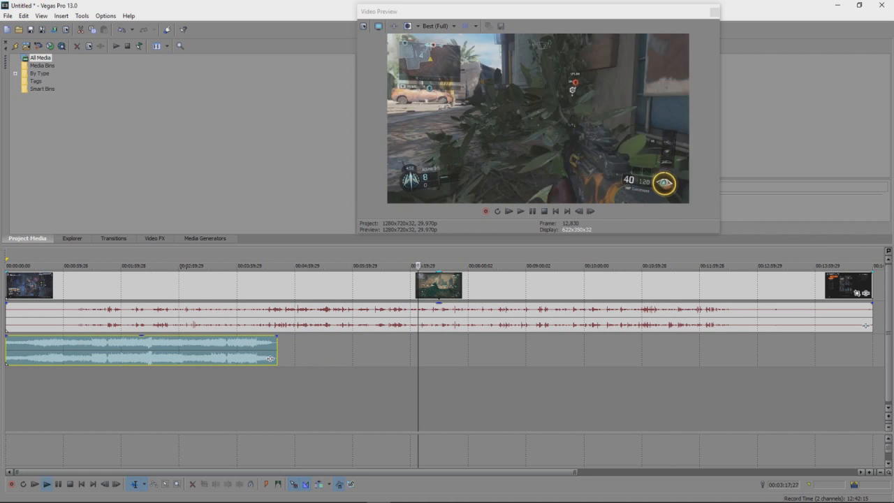
Step: Move the playback cursor to about 00:00:43;23 and play the gameplay together with the song
drag(417, 266, 49, 277)
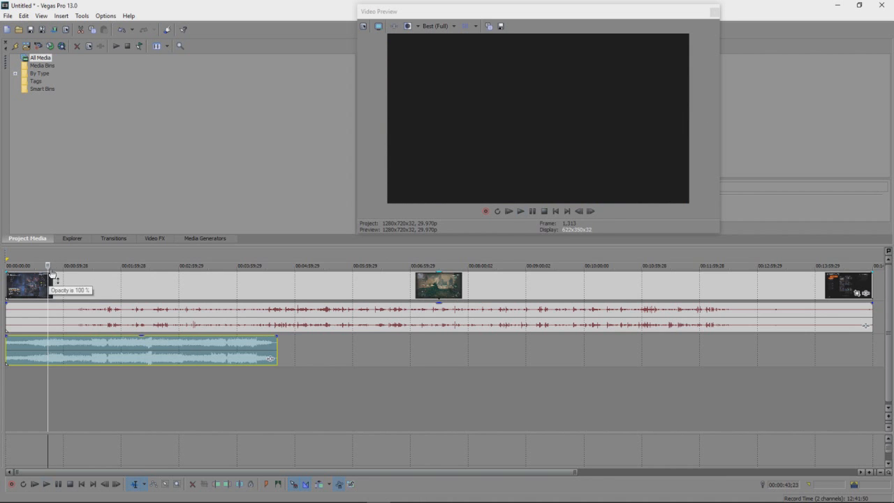
key(space)
key(space)
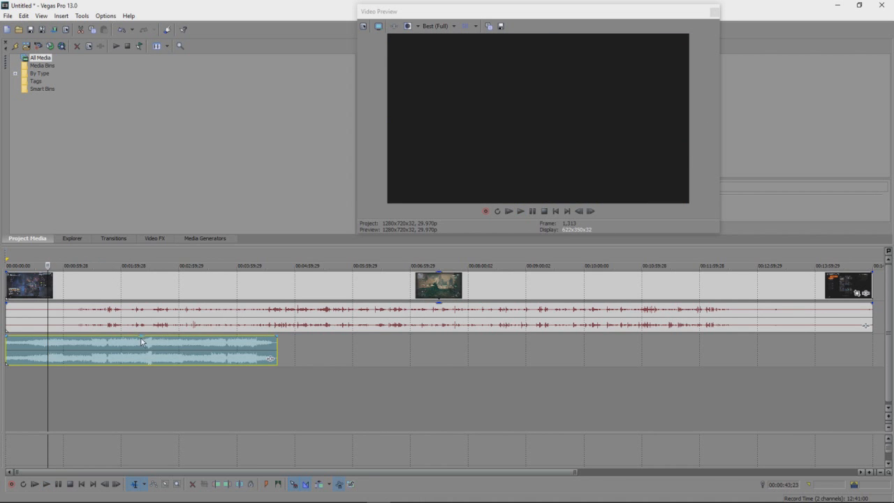
Step: Demonstrate the song's gain during playback by lowering it to -Inf. dB and restoring it to 0.0 dB, and replay the section
drag(145, 341, 145, 360)
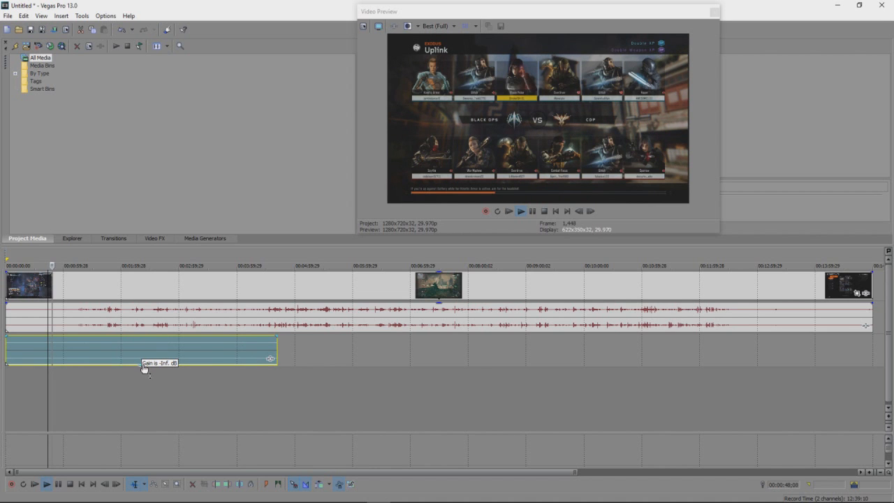
drag(144, 368, 145, 336)
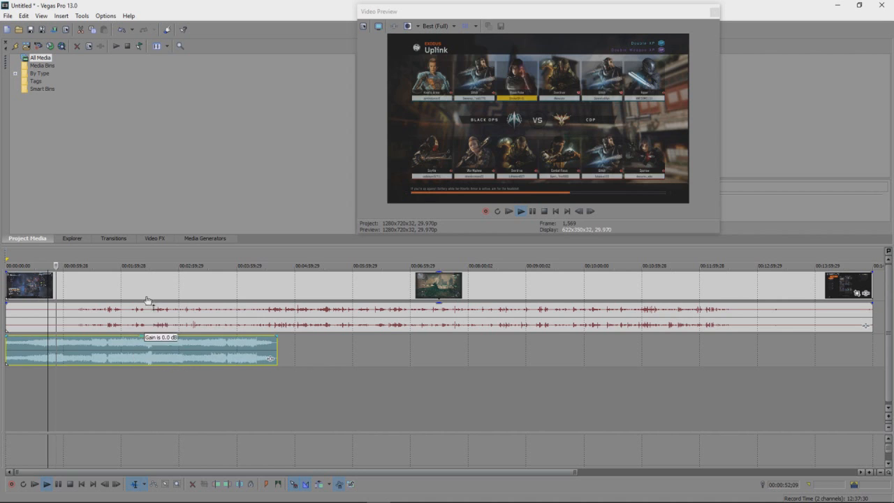
key(space)
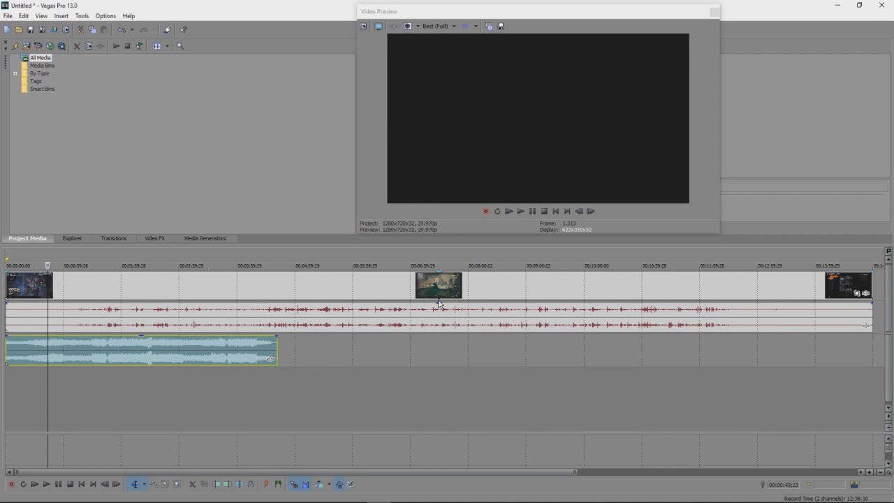
key(space)
key(space)
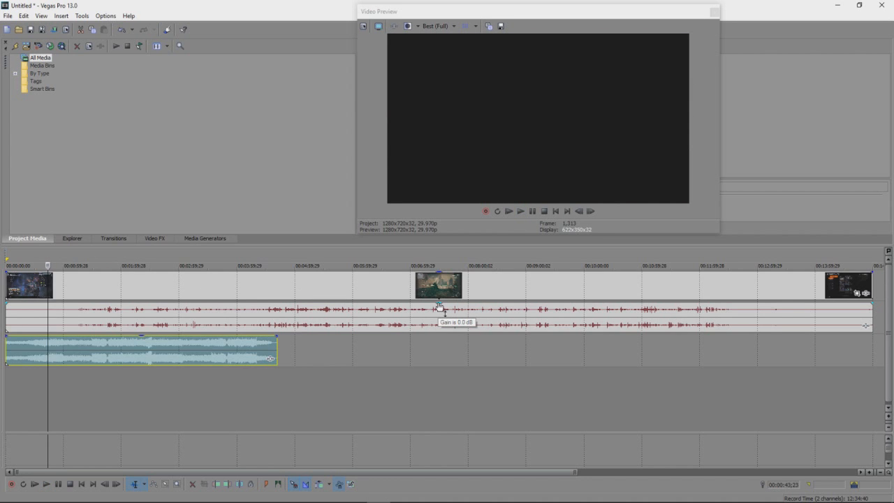
Step: Lower the gameplay audio's gain slightly, reduce the song's gain to -7.7 dB, and play the mix from 00:00:43;23
drag(439, 307, 441, 315)
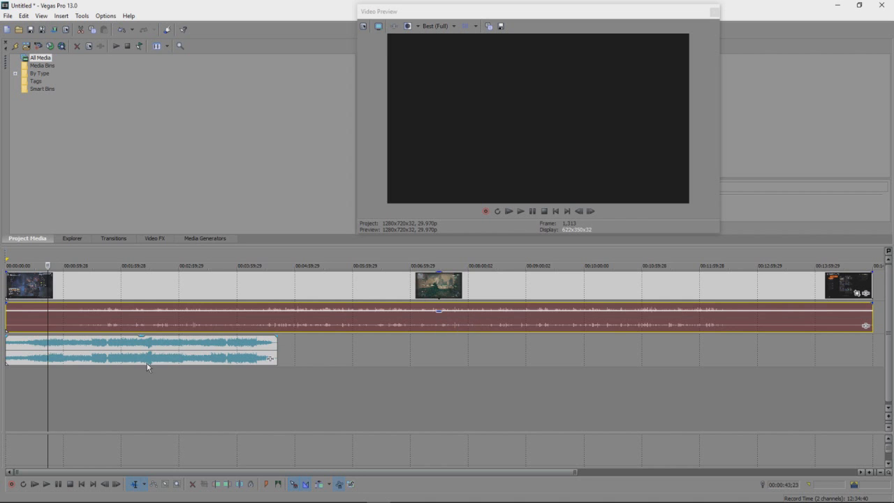
drag(136, 339, 141, 357)
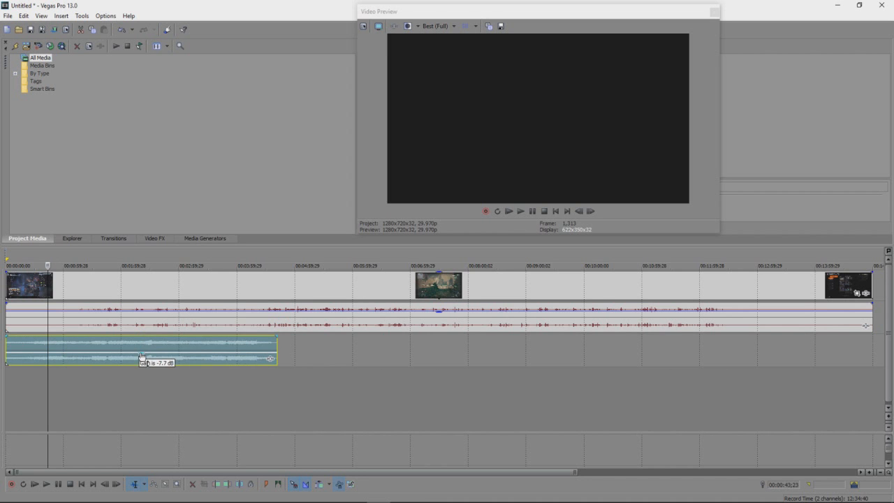
key(space)
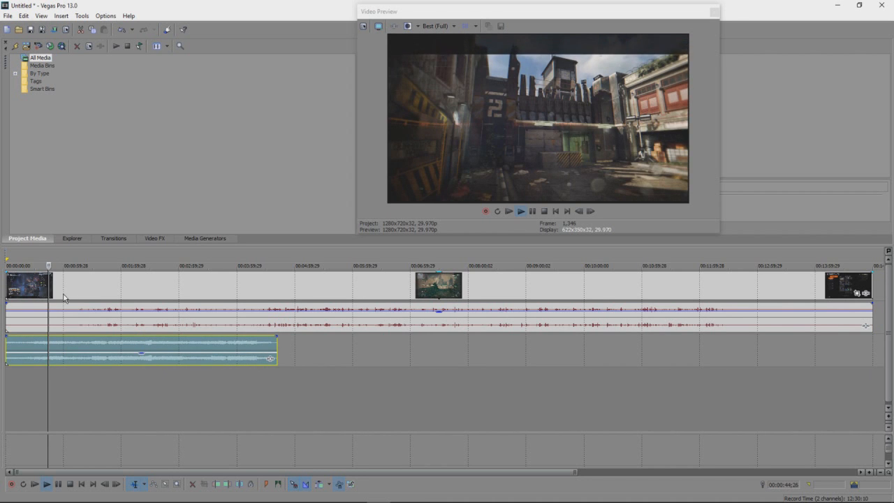
Step: During playback, lower the song's gain to near silence, jump to about 00:04:09, and lower the gameplay audio's gain the same way
drag(139, 360, 142, 366)
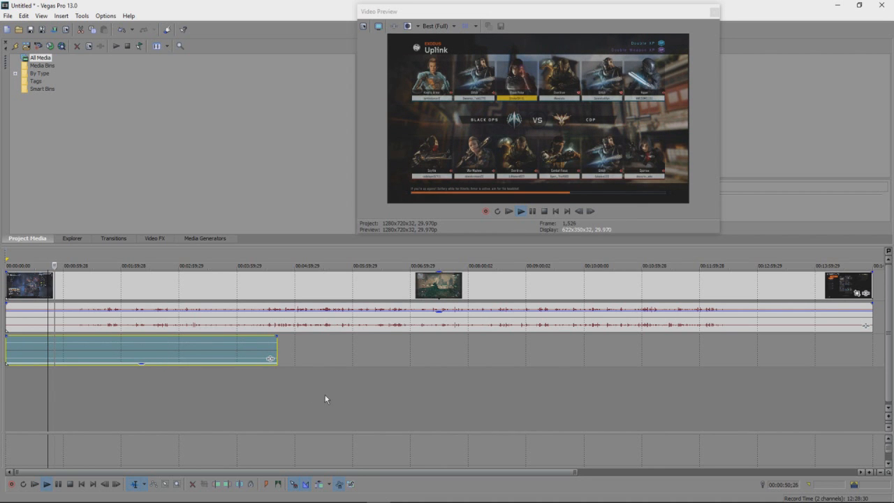
drag(56, 266, 243, 266)
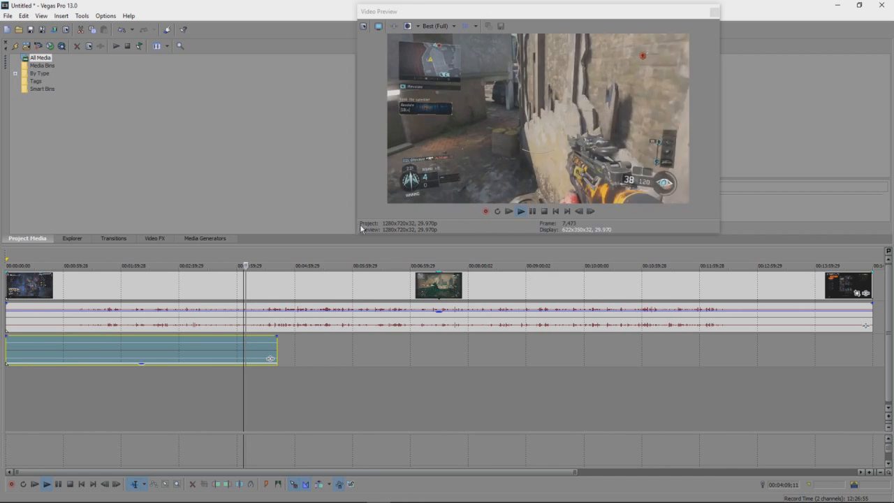
drag(438, 309, 441, 329)
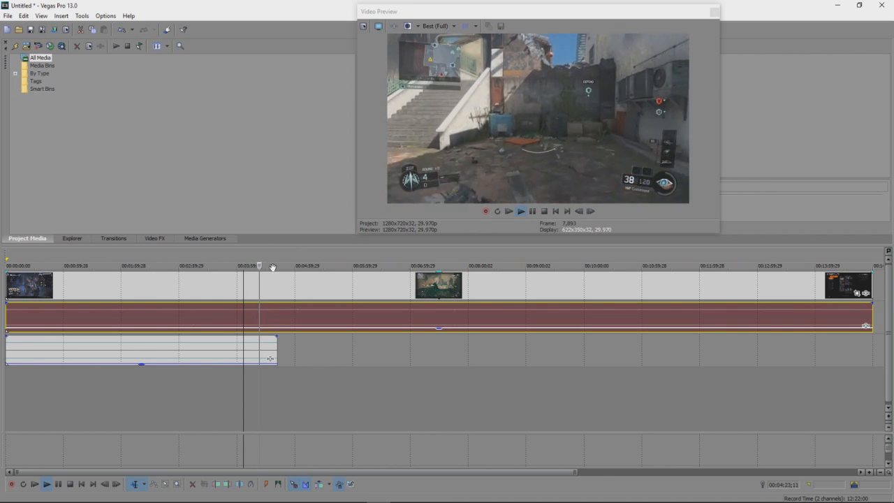
Step: Play the section around 00:04:35 with both audio events silenced, stop playback, and restore the gameplay audio's gain
right_click(274, 268)
click(268, 238)
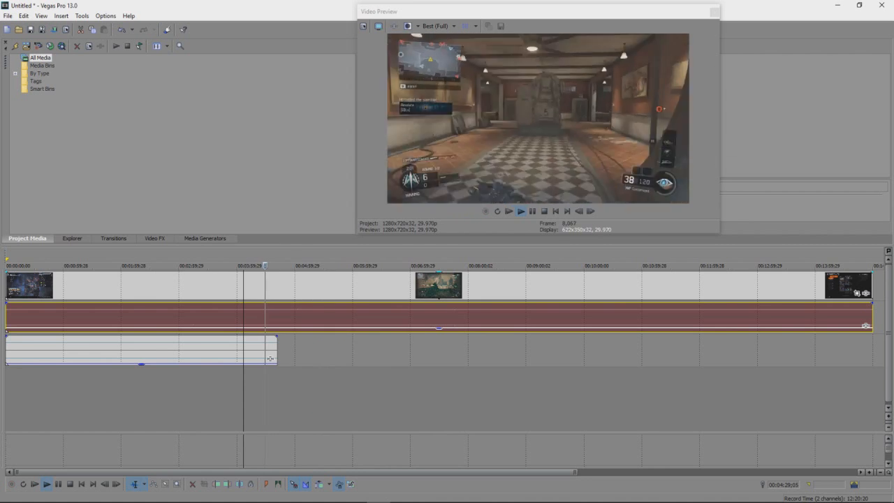
key(ctrl+r)
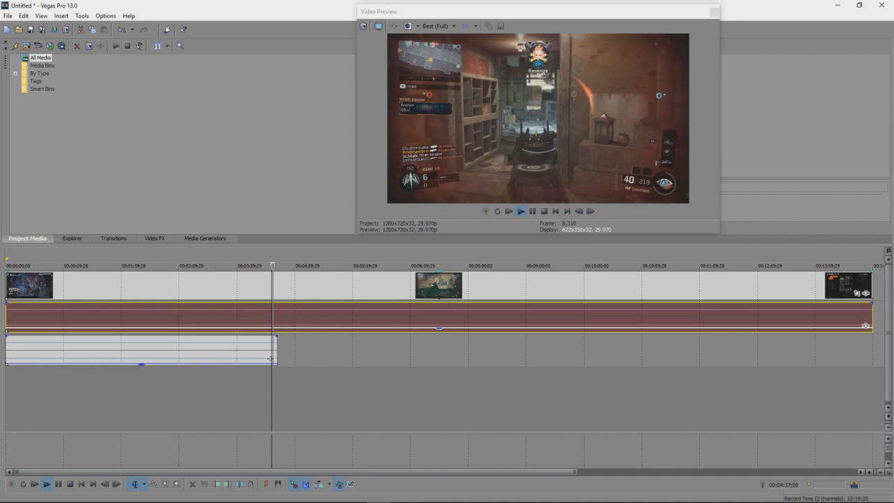
key(space)
key(ctrl+r)
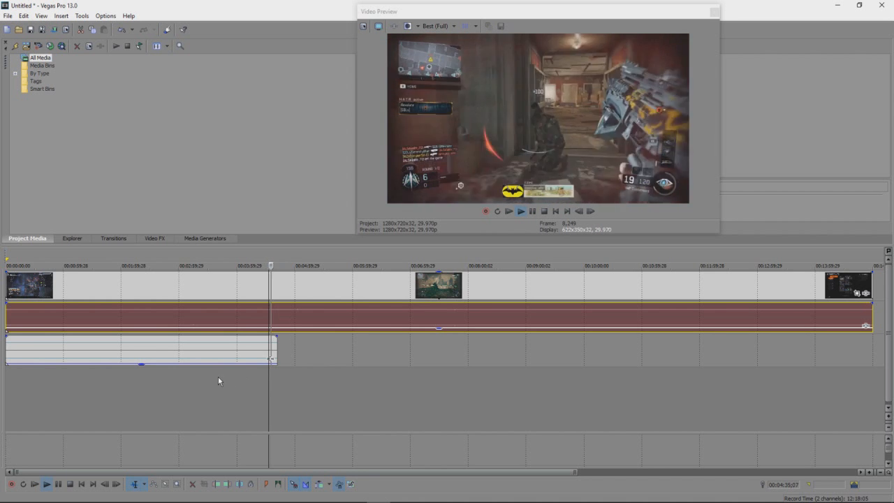
key(space)
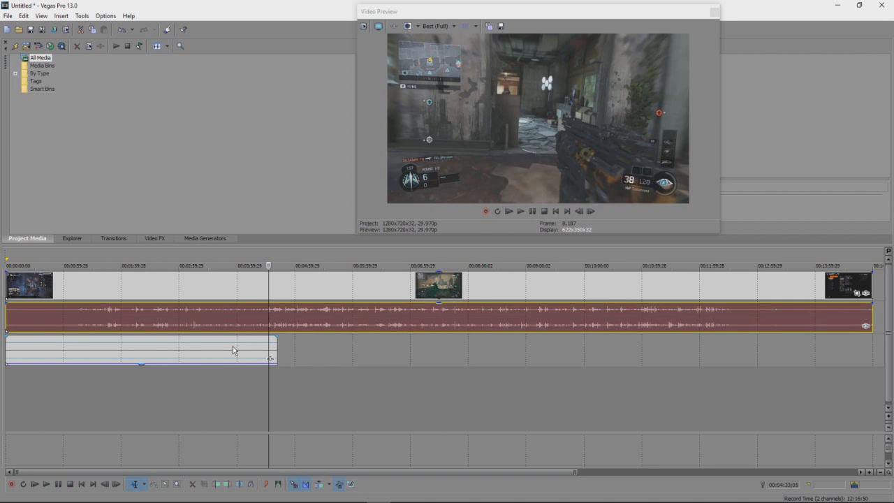
Step: Restore the song's full gain and delete the song event from the timeline
click(146, 366)
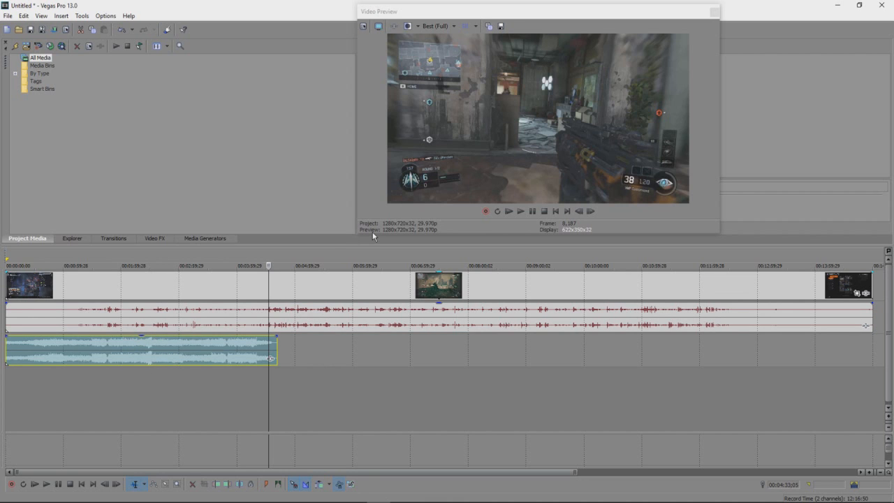
double_click(162, 364)
key(Delete)
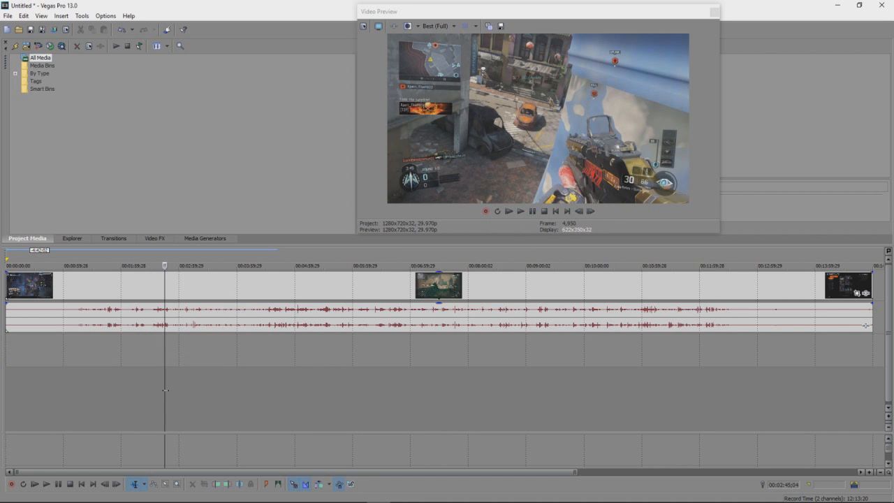
Step: Delete the empty music track below the gameplay audio
right_click(130, 357)
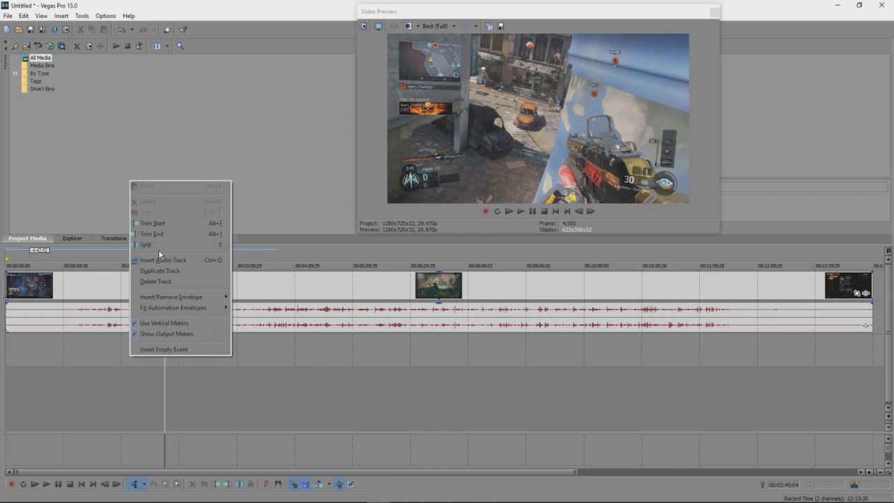
click(257, 405)
click(257, 405)
right_click(204, 348)
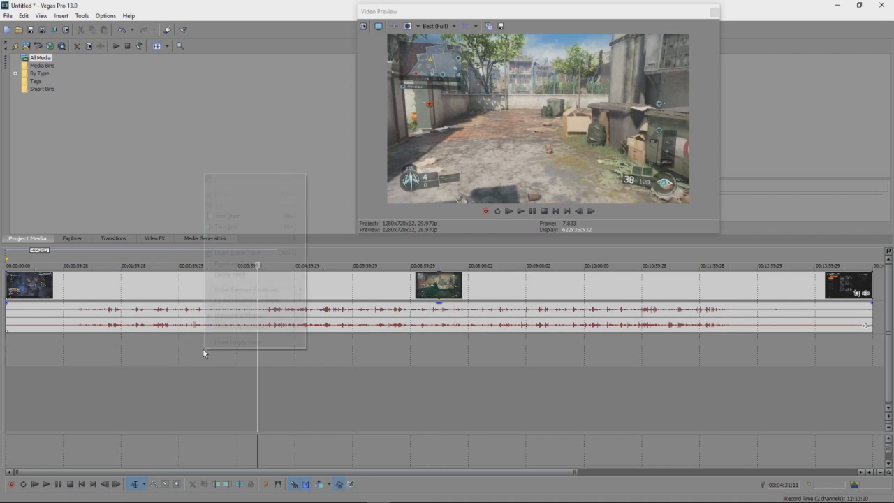
click(239, 274)
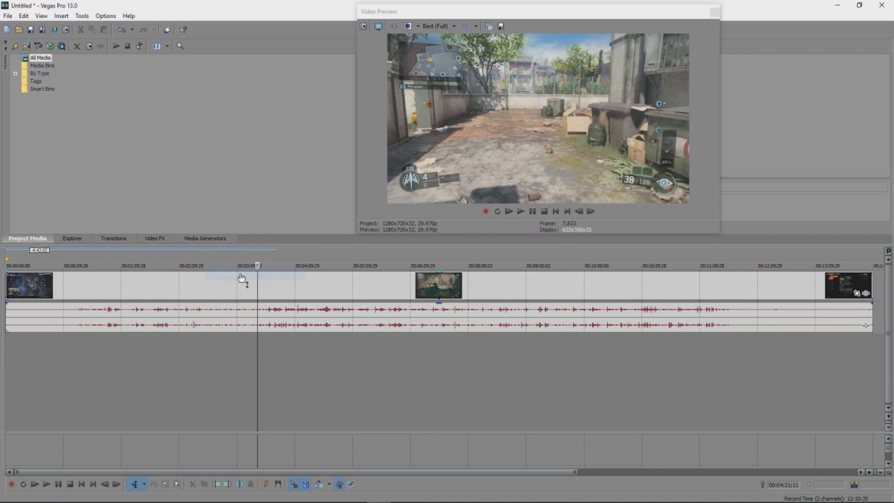
Step: Insert a new video track and import Specialist .wmv from the YT videos (1) folder inside the Desktop's Random Shit folder
right_click(166, 346)
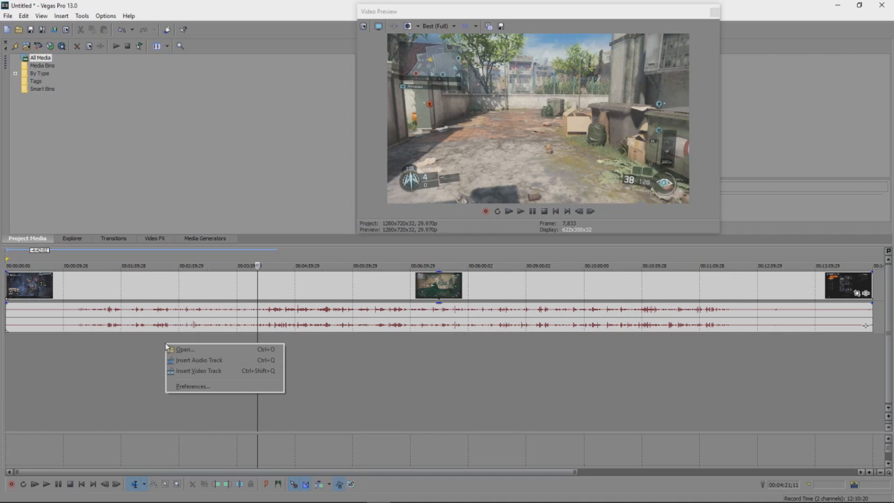
click(204, 370)
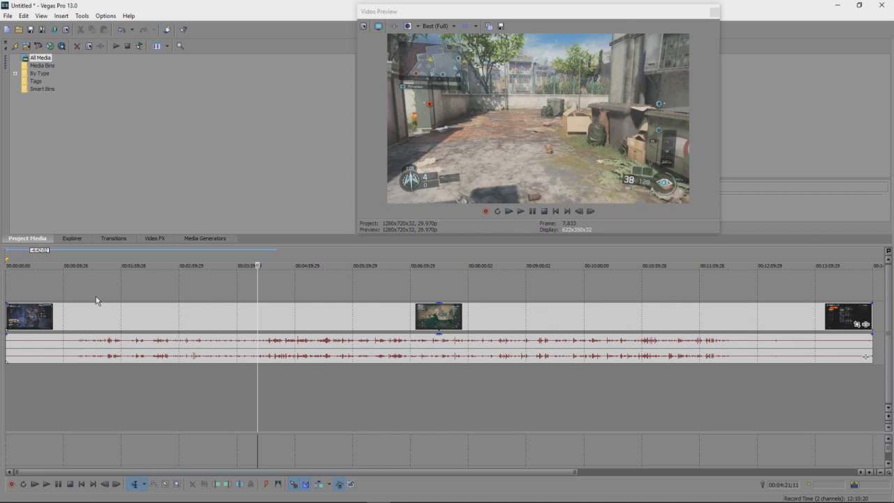
click(8, 14)
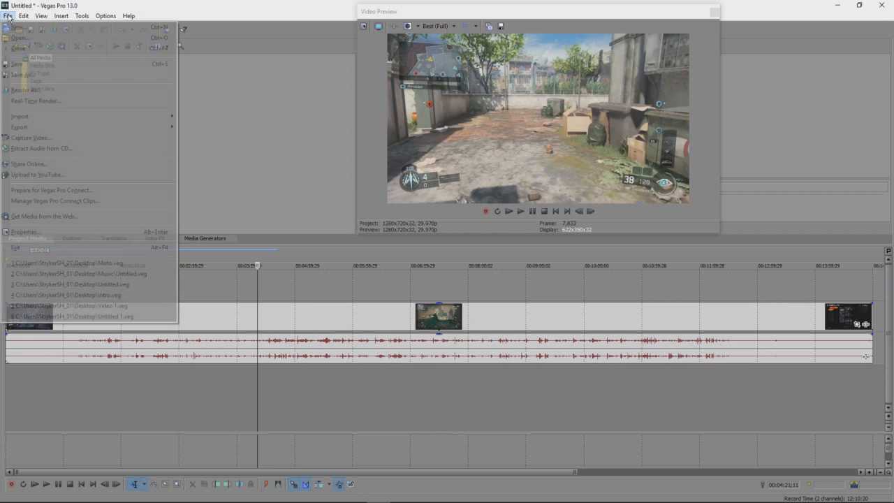
click(19, 38)
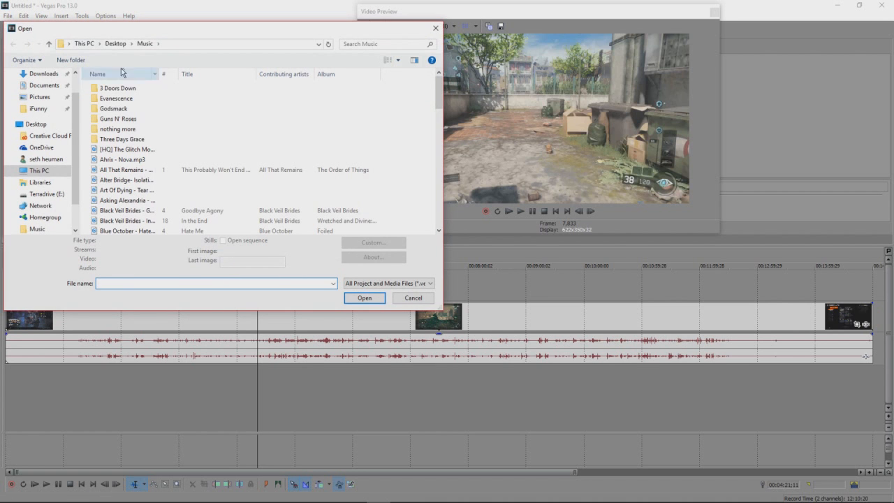
click(36, 124)
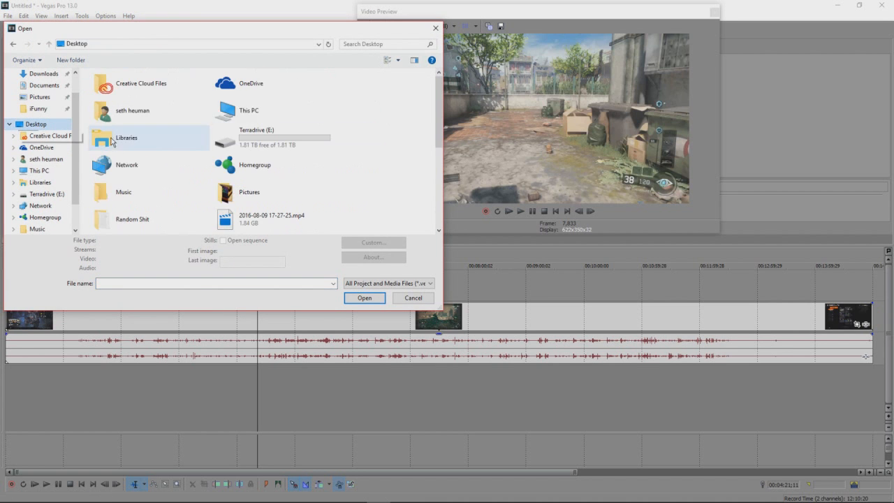
scroll(137, 185, down, 5)
scroll(137, 189, up, 5)
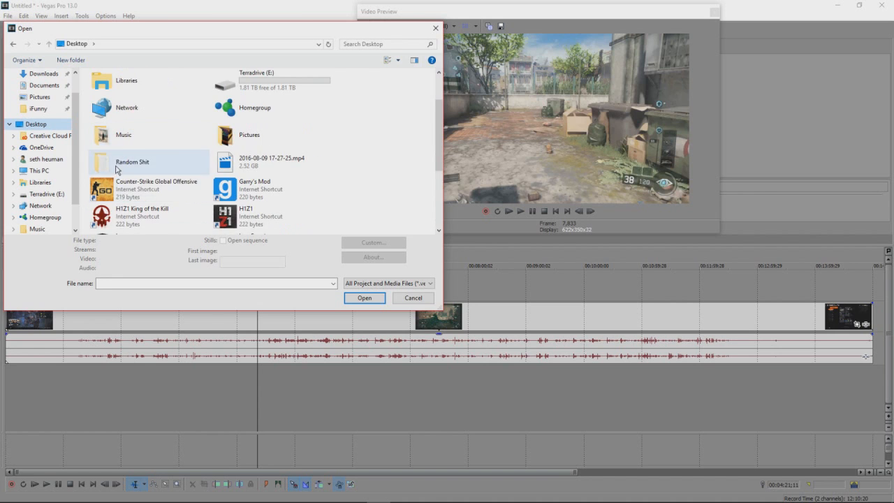
double_click(133, 160)
double_click(123, 149)
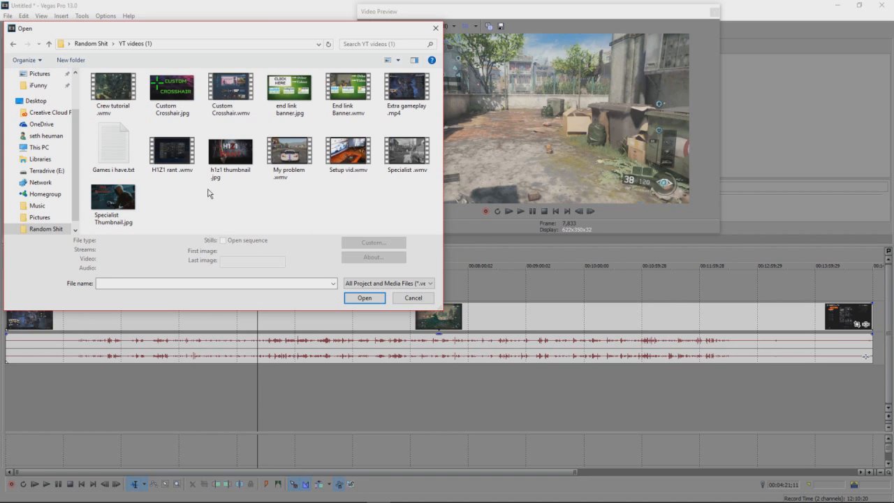
click(407, 150)
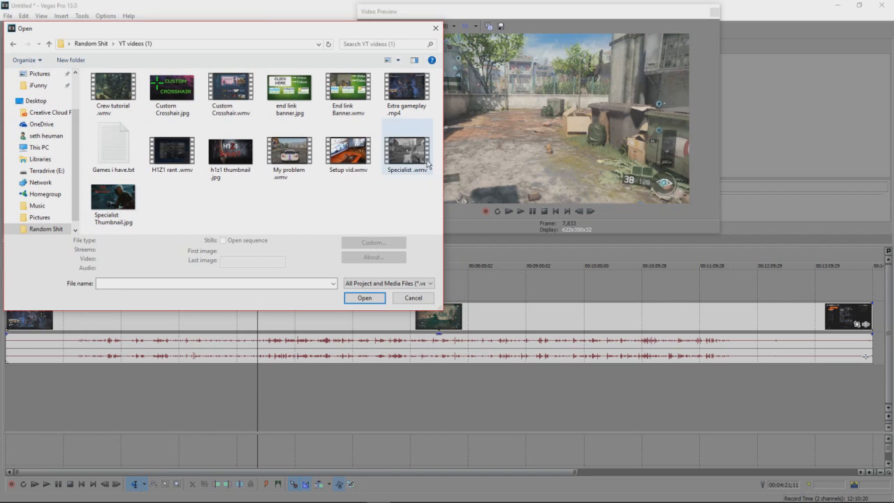
click(364, 304)
Step: Move the Specialist clip to the timeline start and place the playback cursor at about 00:00:27;07
drag(289, 289, 50, 289)
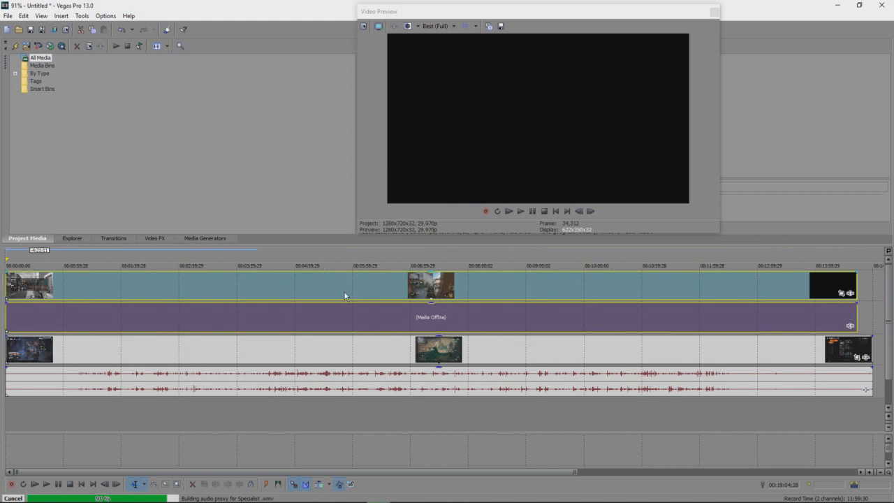
scroll(822, 345, down, 2)
scroll(821, 345, up, 1)
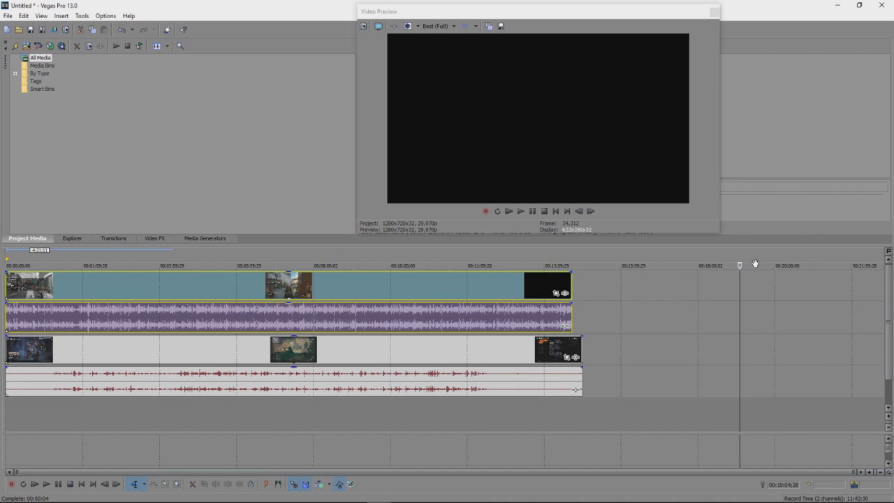
drag(741, 265, 24, 266)
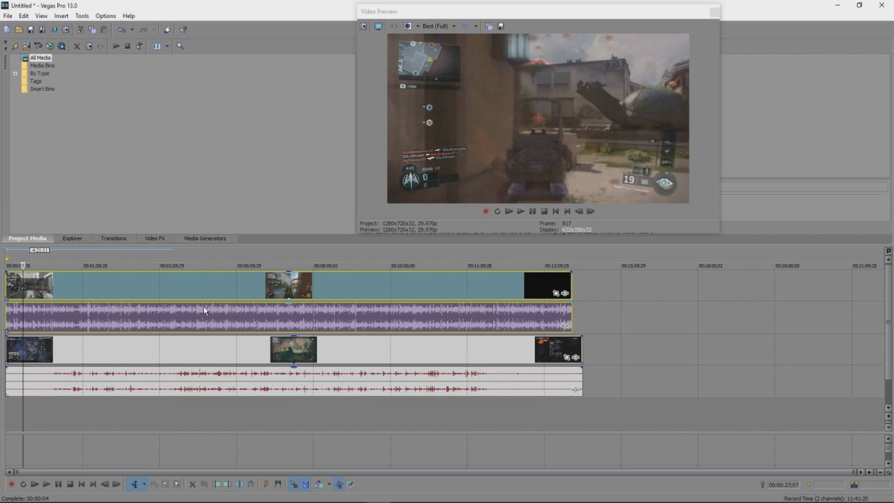
Step: Delete only the Specialist clip's audio event, keep its video event, and preview the overlapping videos from 00:03:20;17
click(164, 294)
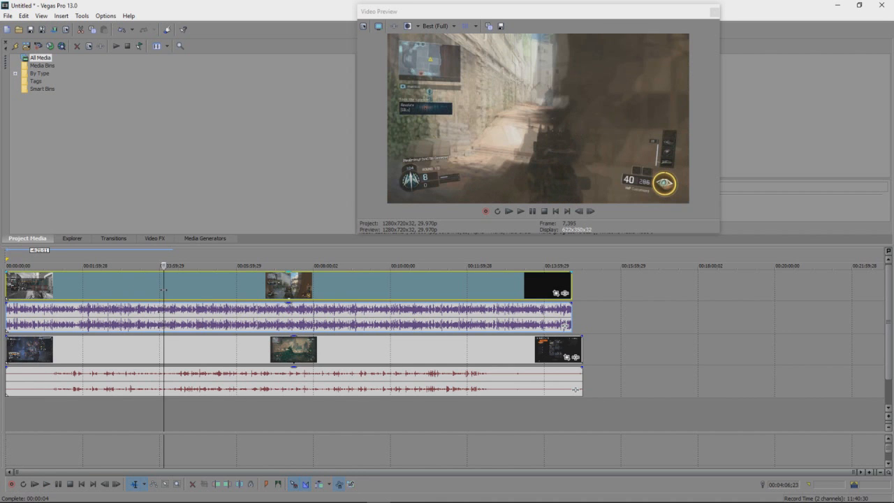
click(134, 320)
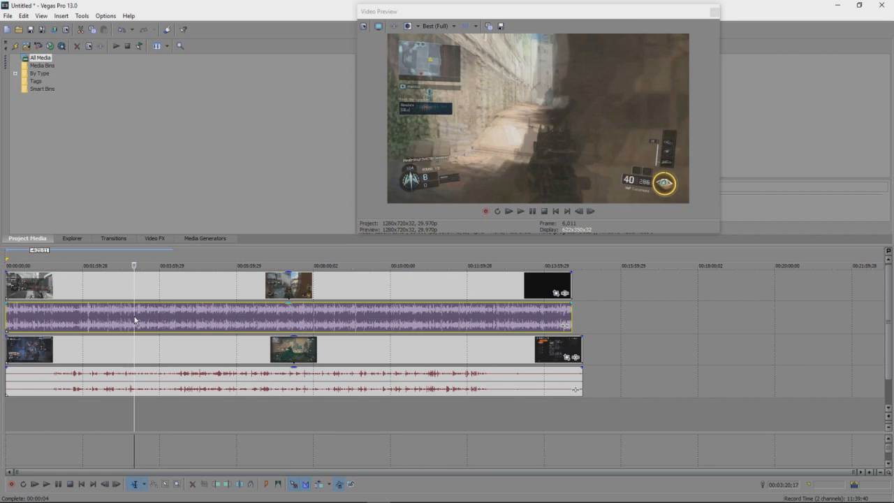
key(Delete)
click(140, 284)
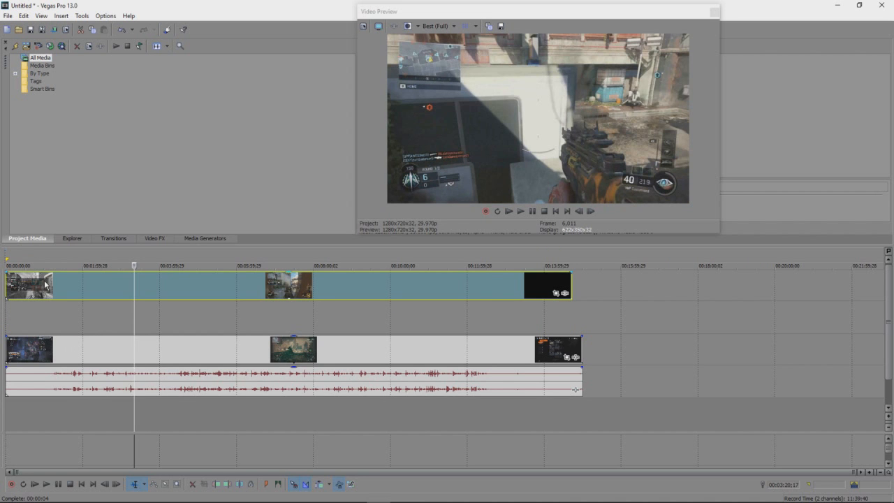
key(space)
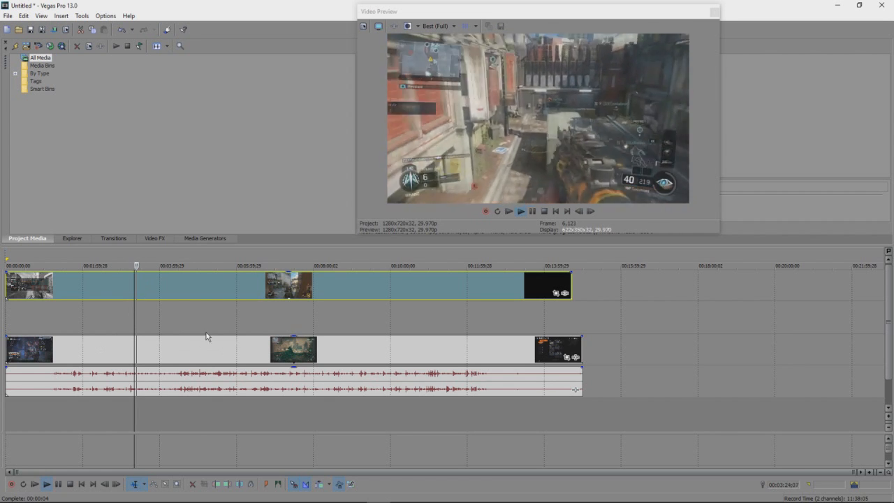
key(space)
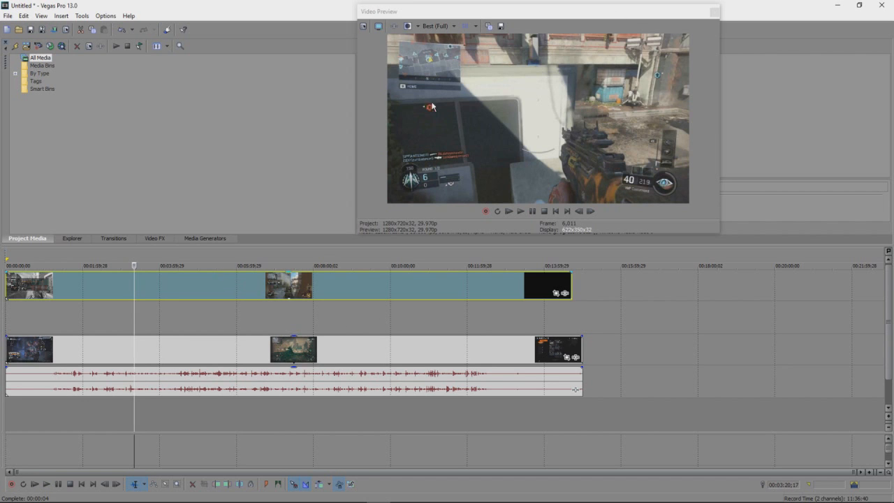
Step: Enlarge the Specialist clip's Pan/Crop frame to about 1,725 by 970 to shrink its picture, and uncover the video preview
click(561, 294)
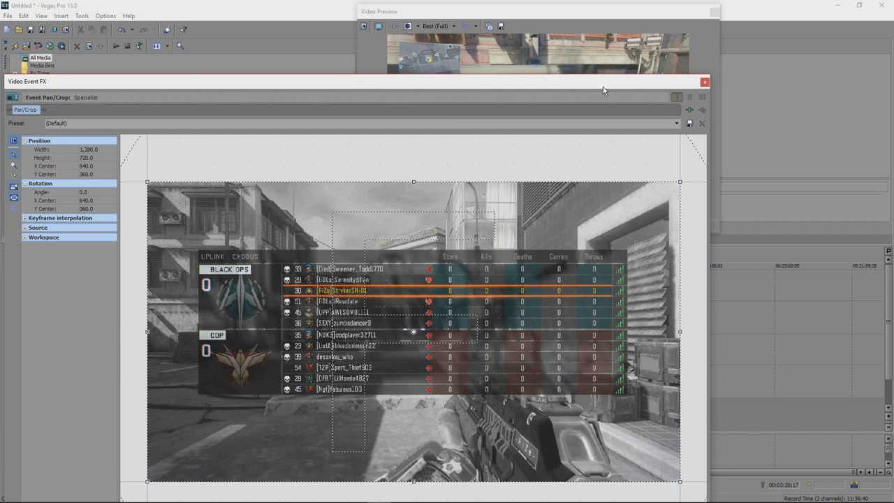
drag(602, 86, 647, 62)
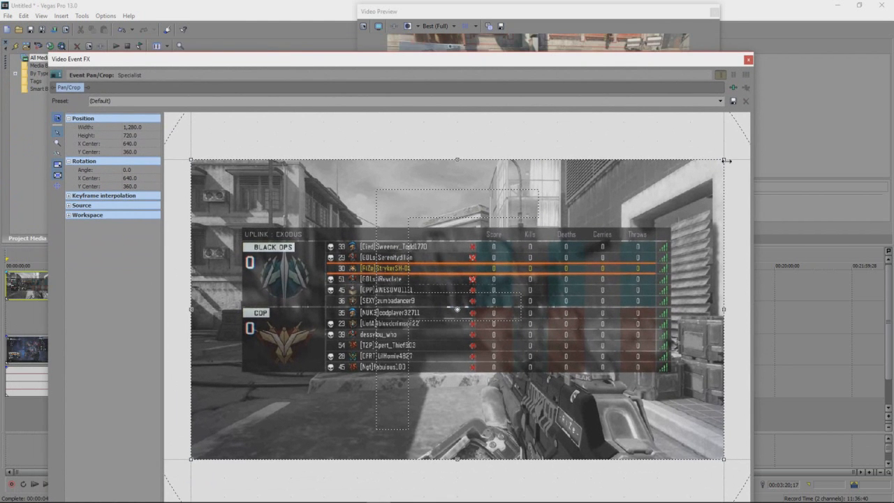
drag(726, 159, 815, 87)
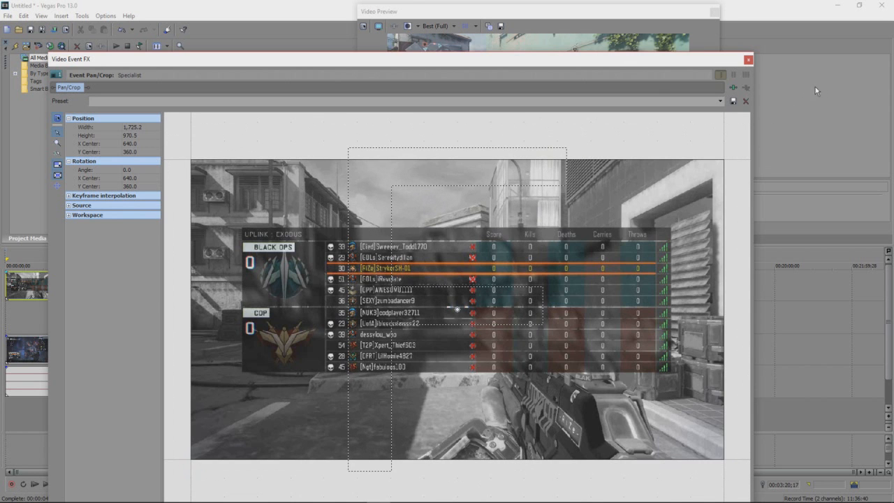
drag(636, 63, 441, 239)
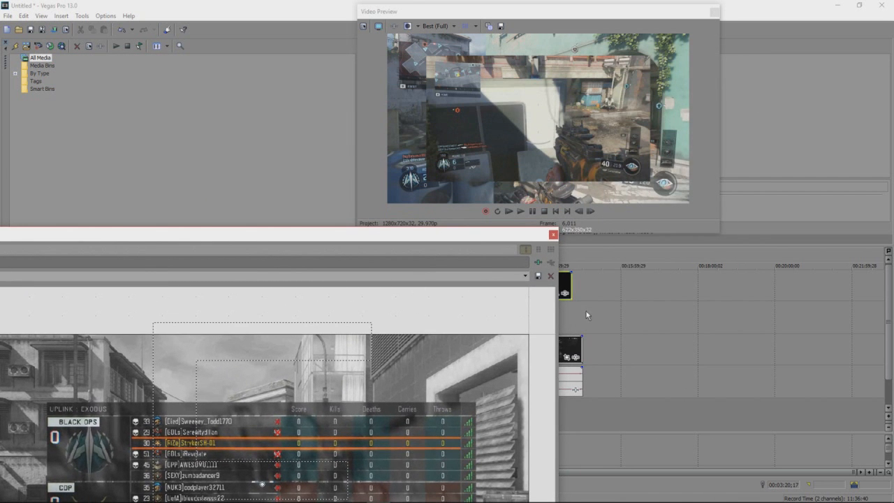
Step: Enlarge the Specialist clip's Pan/Crop frame to 2,902.5 by 1,632.6 centred at -165.4, 811.1, placing its picture in the upper-right corner, and close Pan/Crop
drag(559, 313, 832, 300)
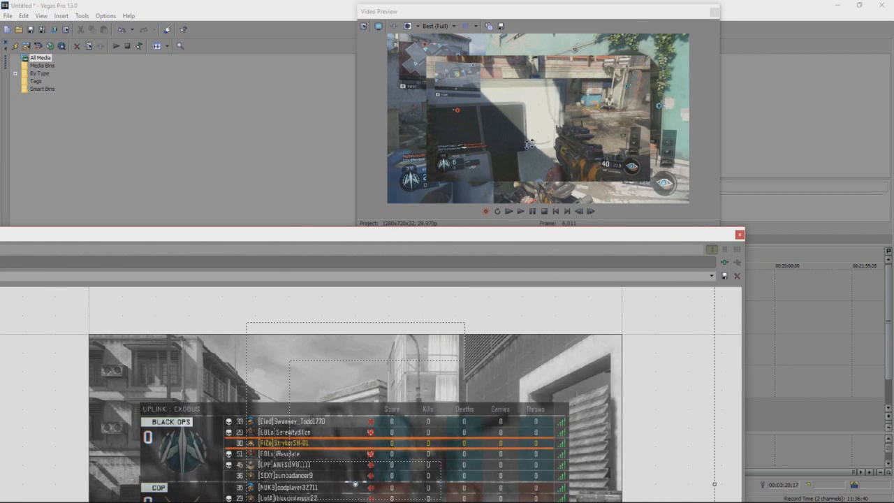
drag(304, 239, 89, 106)
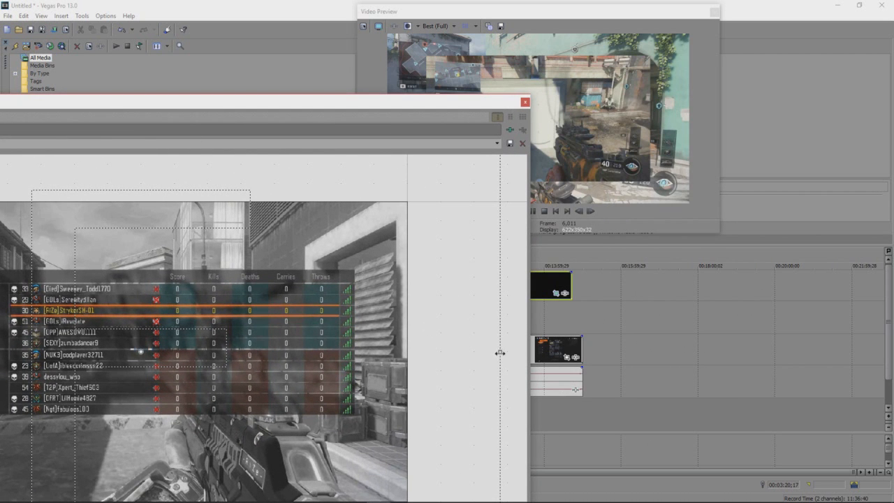
key(space)
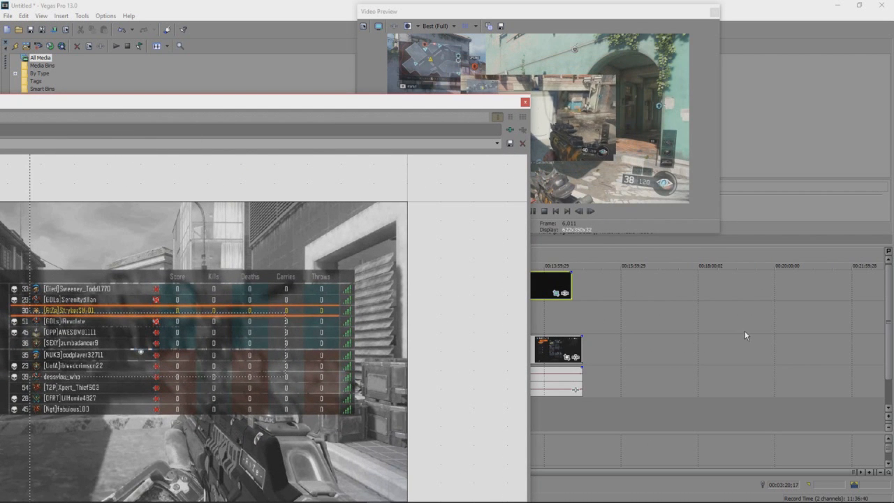
drag(228, 351, 12, 472)
drag(315, 281, 213, 343)
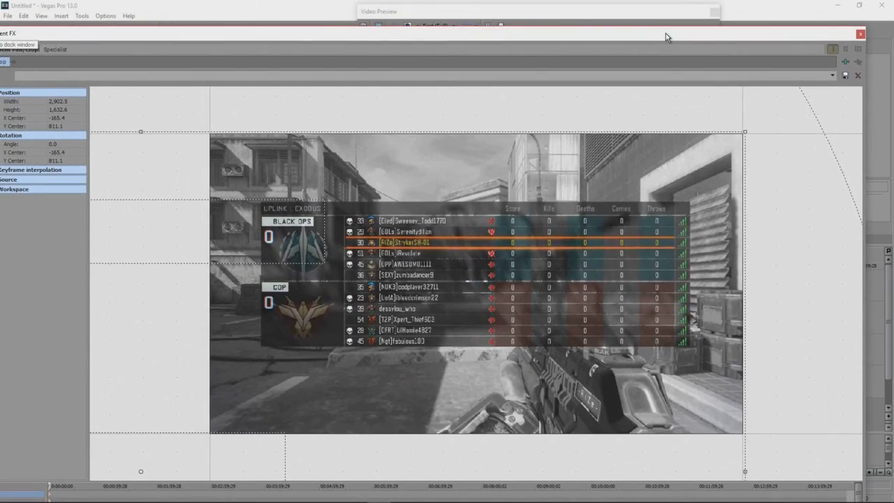
scroll(495, 197, down, 8)
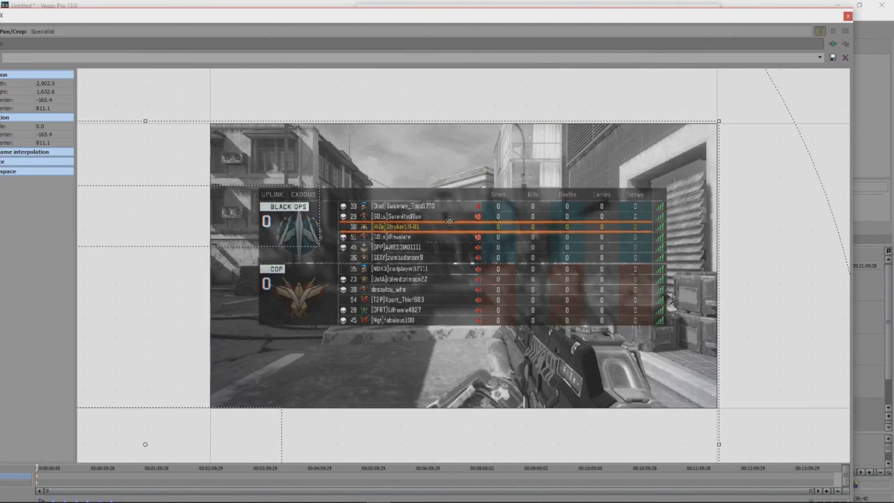
scroll(388, 272, down, 2)
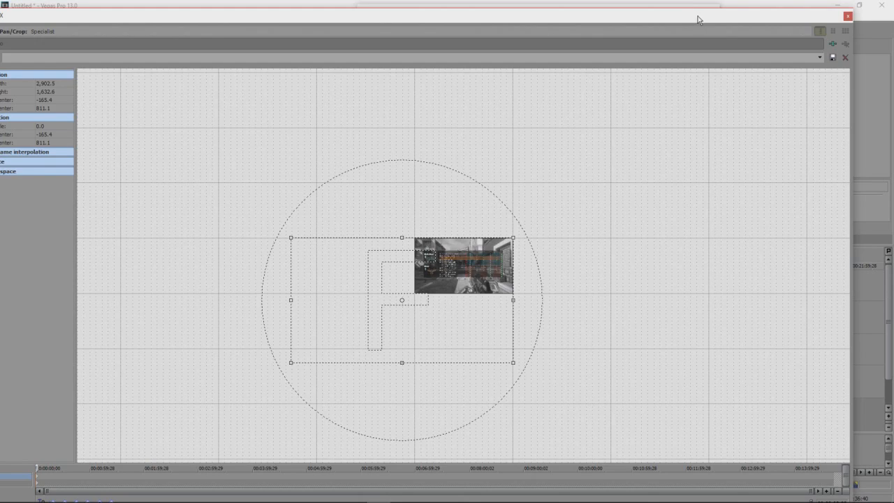
drag(697, 20, 620, 138)
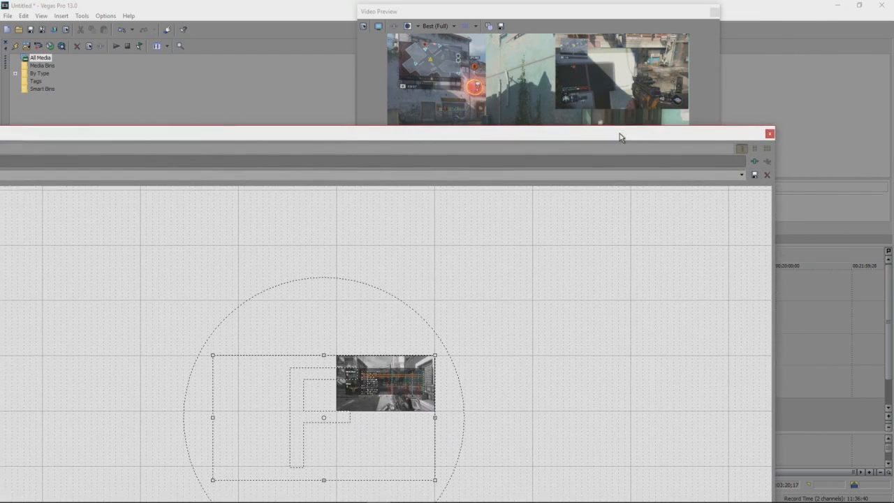
click(769, 134)
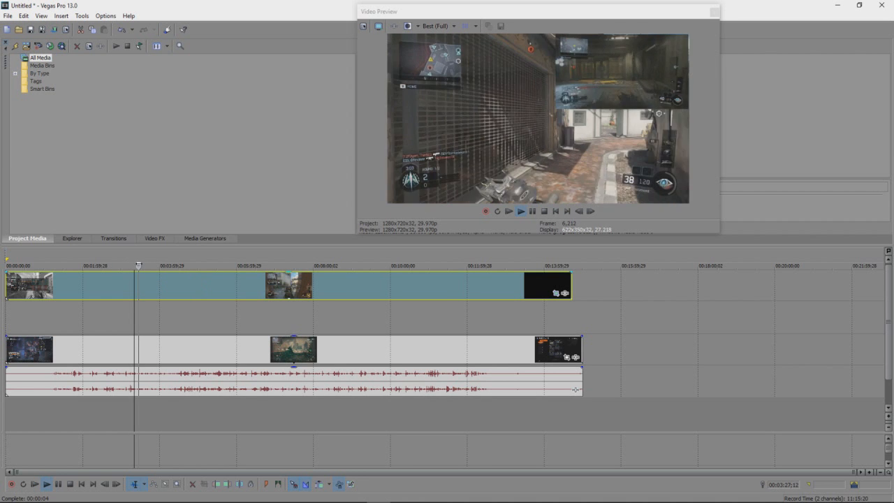
Step: Preview the small Specialist picture over the main gameplay around 00:07:39;13, and stop playback
click(249, 265)
key(space)
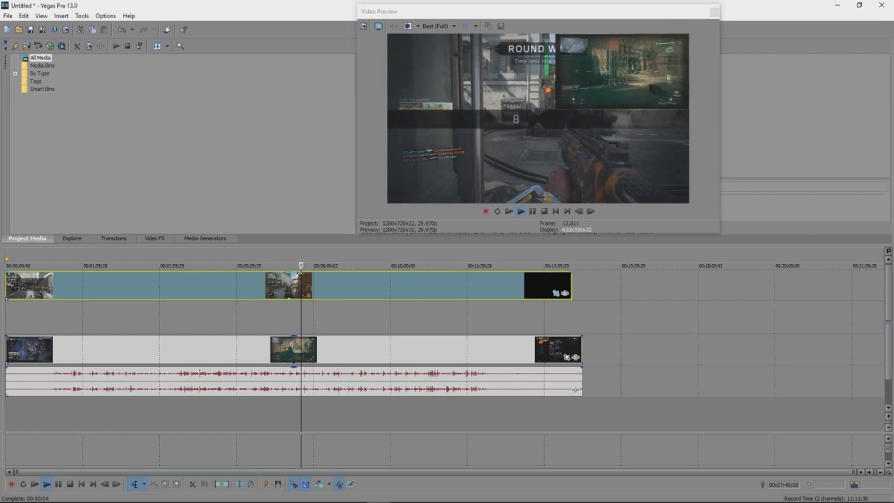
click(299, 277)
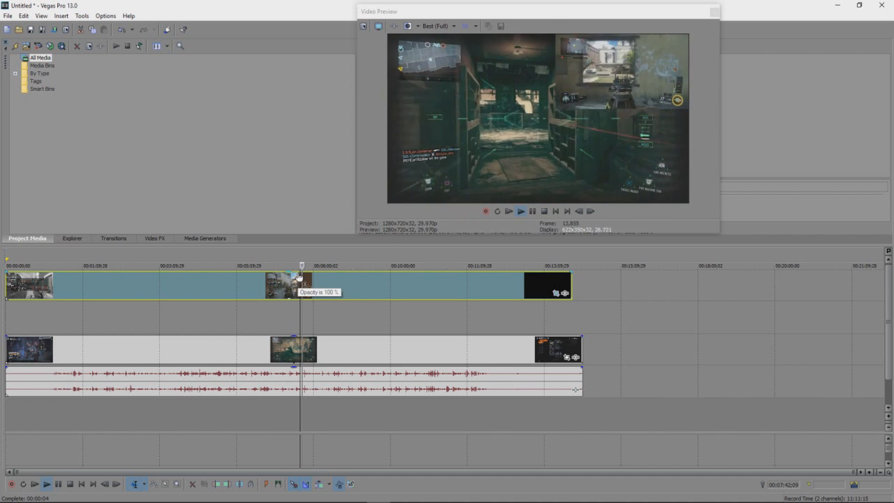
key(space)
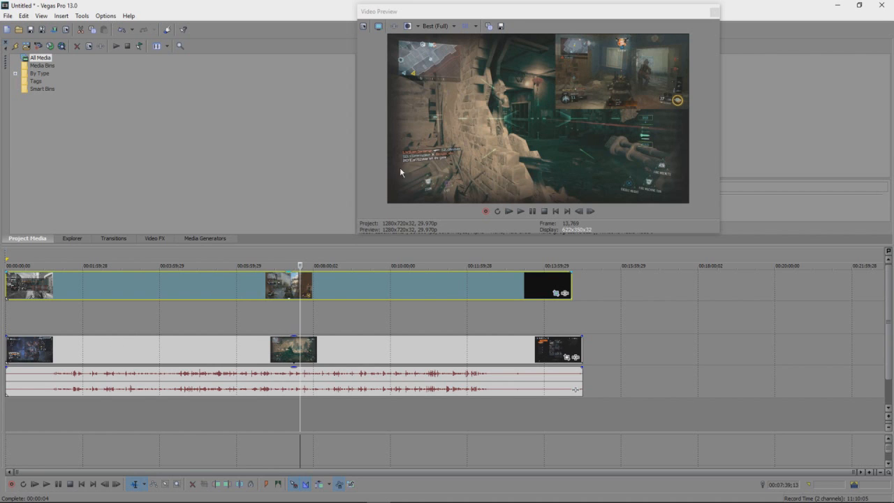
Step: Delete the Specialist video event and remove the empty video track and empty audio track above the main gameplay
click(256, 290)
key(Delete)
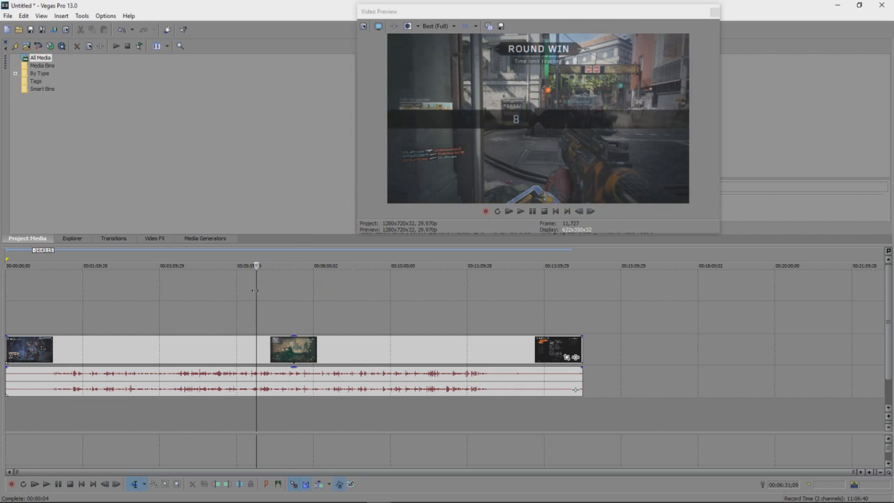
click(241, 349)
click(199, 282)
right_click(199, 282)
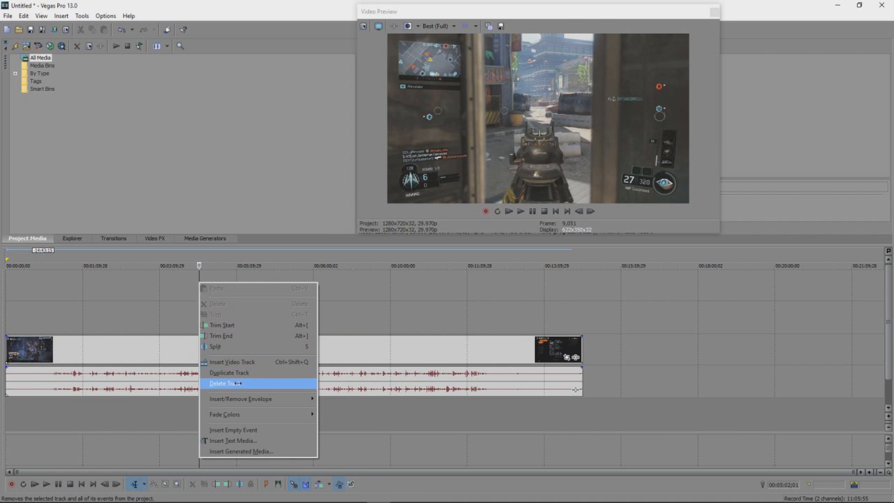
click(232, 384)
right_click(225, 272)
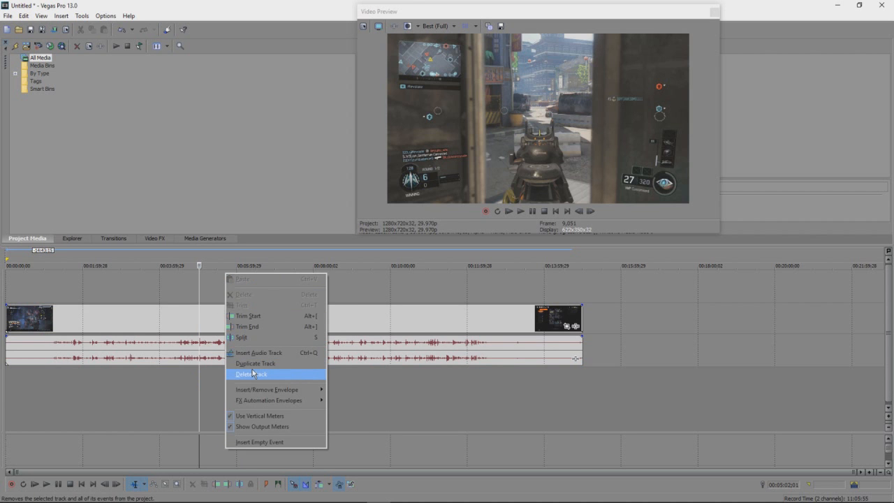
click(255, 375)
Step: Preview the remaining gameplay from 00:07:34;27 and again from about 00:01:50;14, and stop playback
click(297, 342)
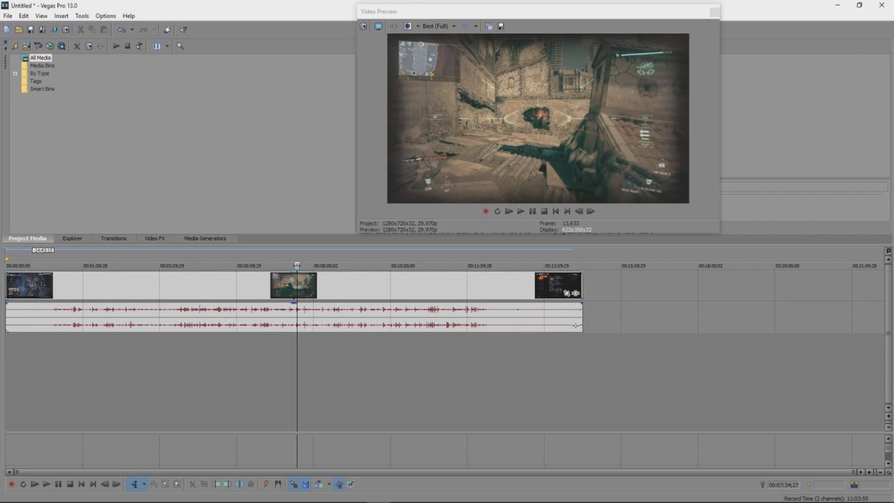
key(space)
drag(296, 266, 76, 265)
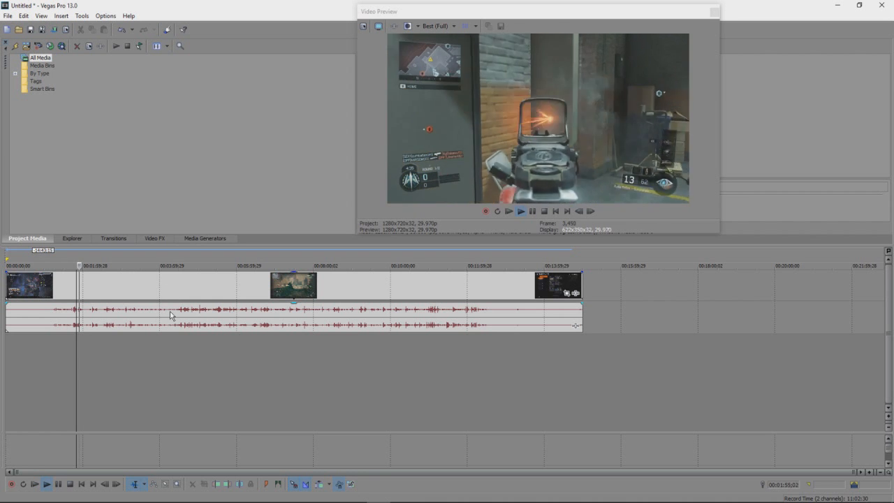
key(space)
Step: Examine the gameplay's frames and audio waveform at several timeline zoom levels around 00:01:50;14 and 00:01:47;29
scroll(317, 330, up, 10)
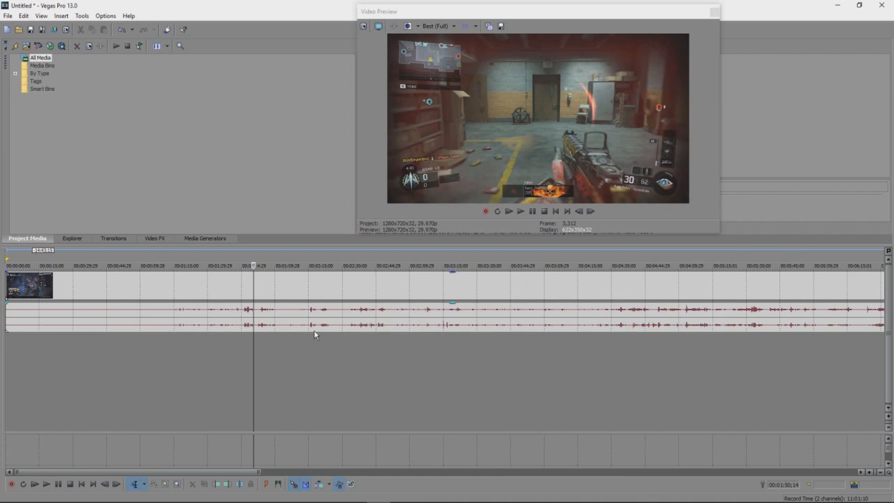
scroll(266, 319, up, 2)
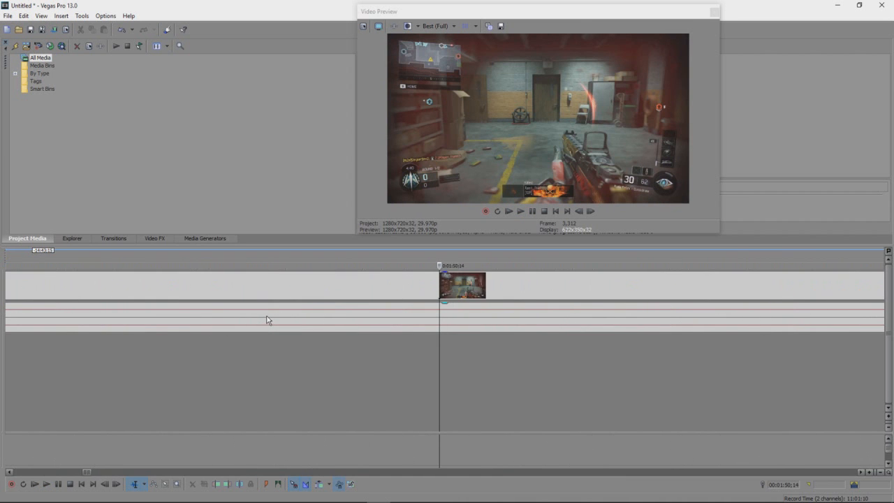
scroll(268, 317, down, 5)
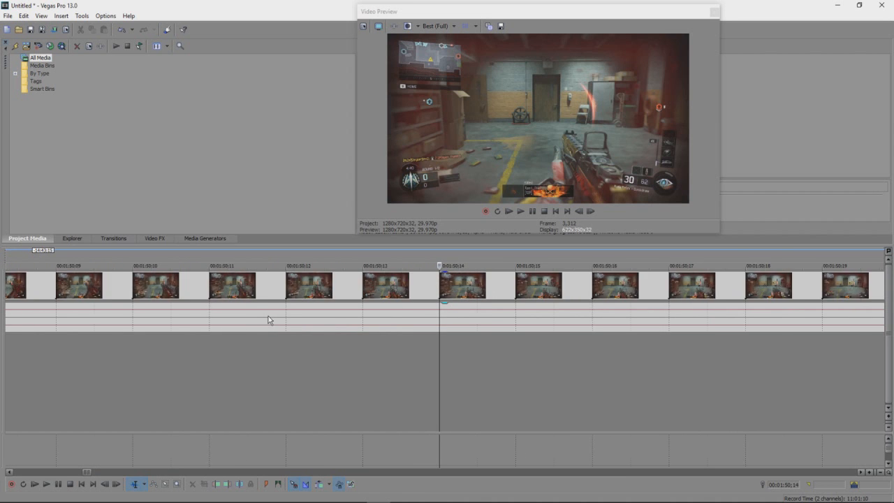
scroll(292, 317, down, 1)
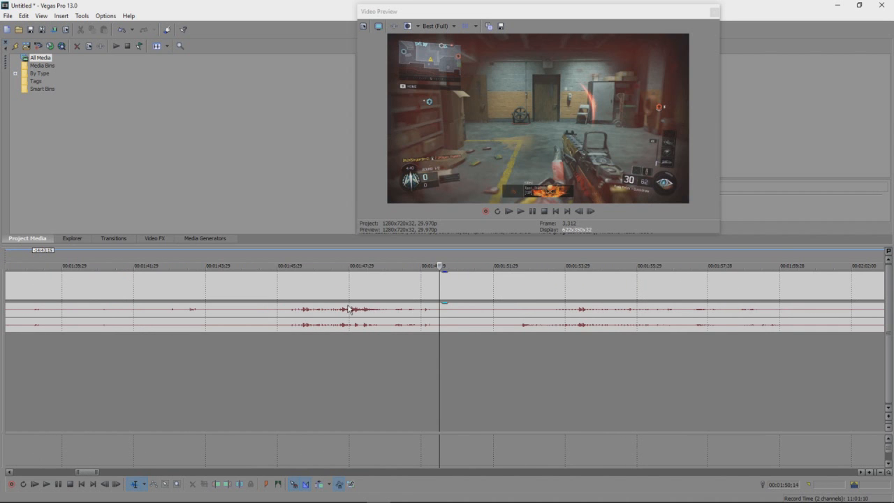
scroll(339, 313, up, 2)
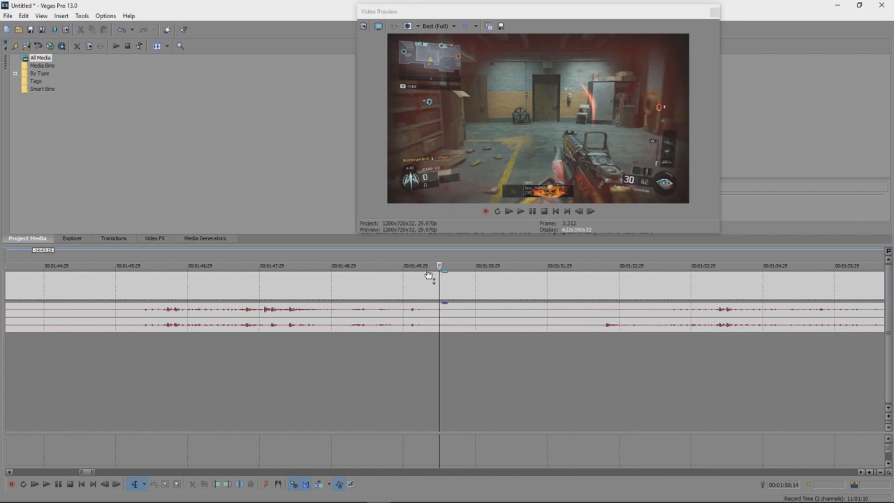
drag(440, 265, 259, 282)
scroll(277, 321, up, 7)
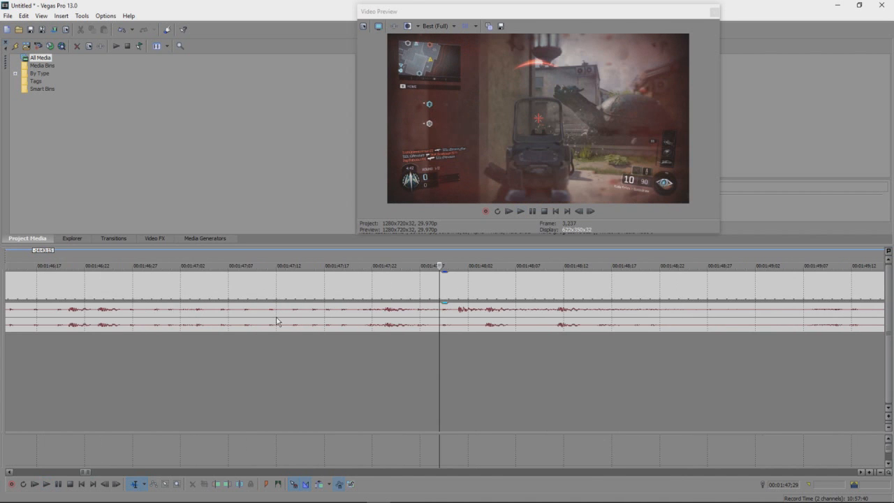
scroll(465, 315, up, 5)
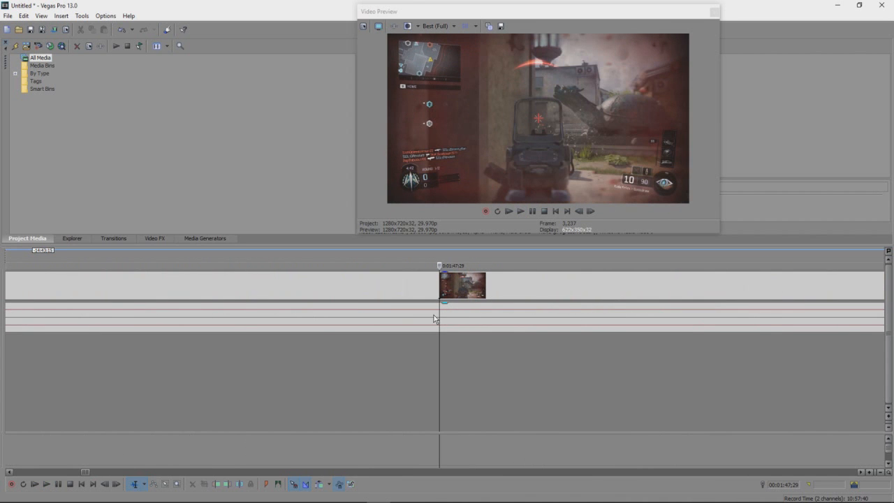
scroll(434, 318, down, 15)
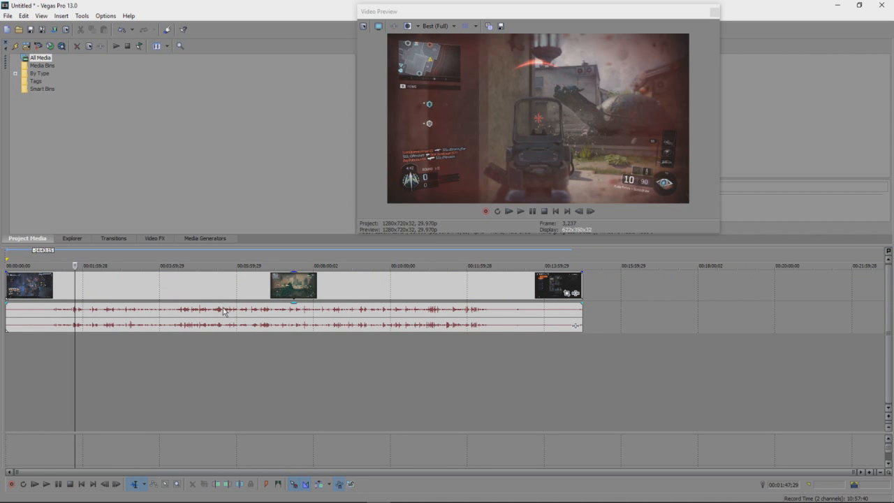
Step: Zoom the timeline in closely around 00:01:47;29 and back out to the whole gameplay clip
scroll(223, 315, up, 2)
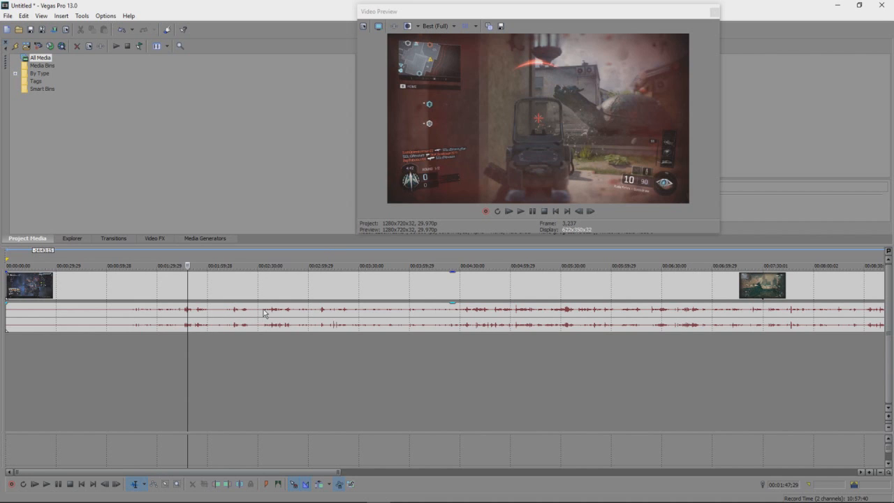
scroll(218, 307, down, 3)
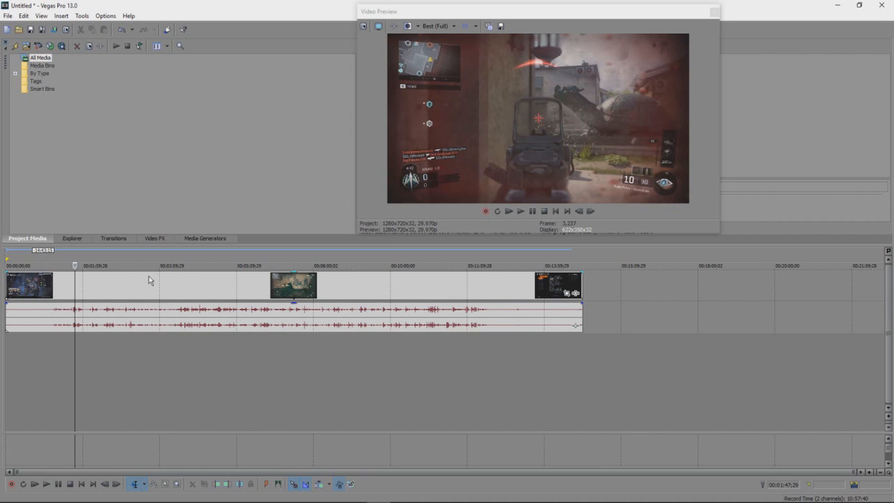
scroll(212, 283, up, 1)
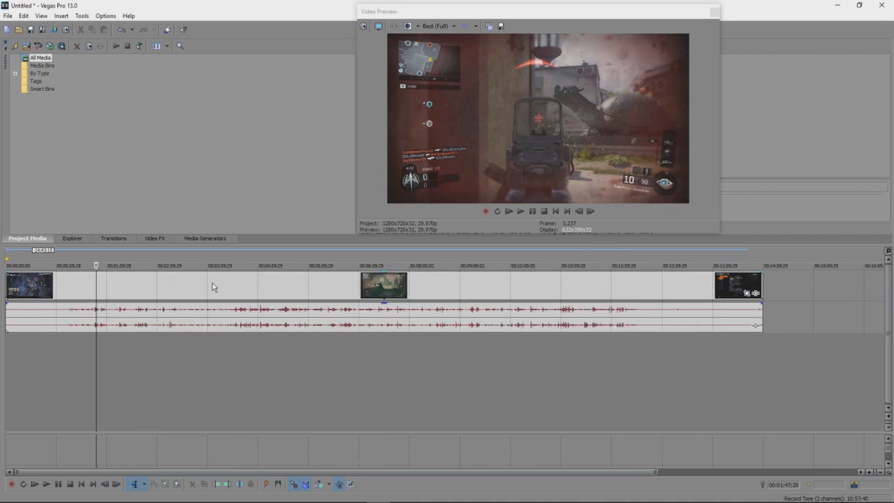
scroll(202, 283, up, 15)
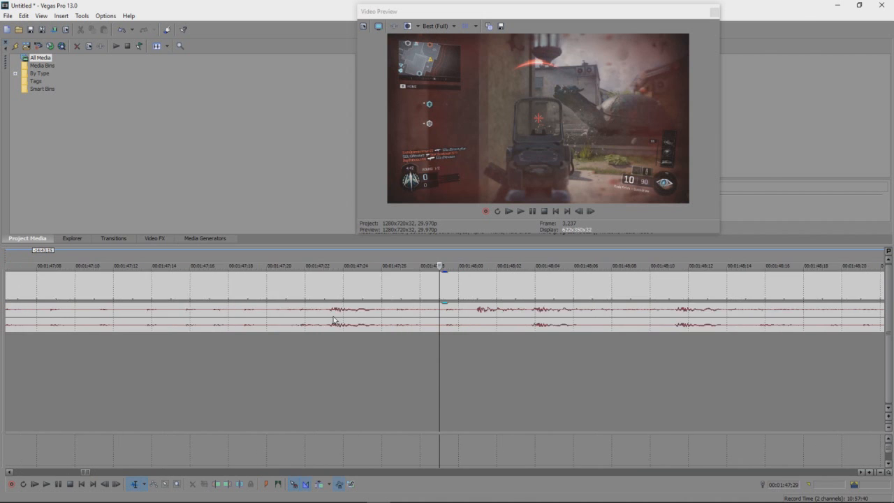
scroll(333, 320, down, 3)
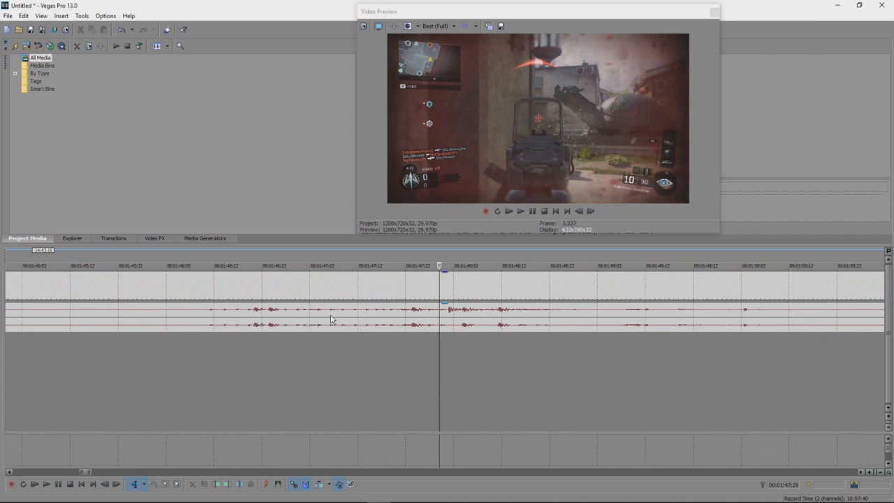
scroll(332, 320, down, 15)
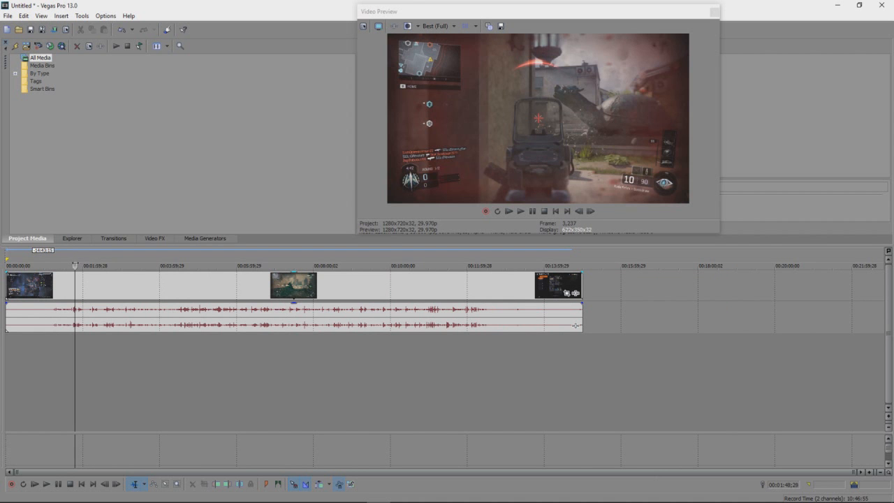
Step: Try splitting the gameplay's video event at 00:05:22;13 and adjusting the part after the cut, and undo these changes
drag(74, 265, 217, 272)
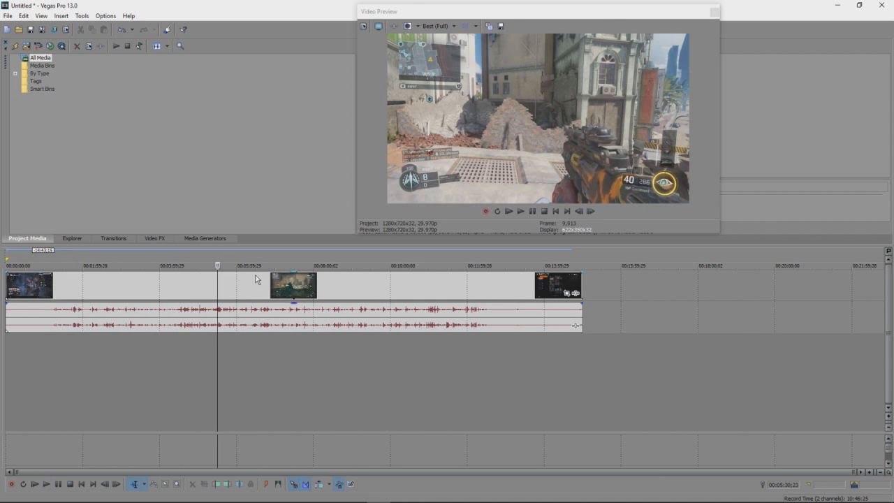
click(213, 287)
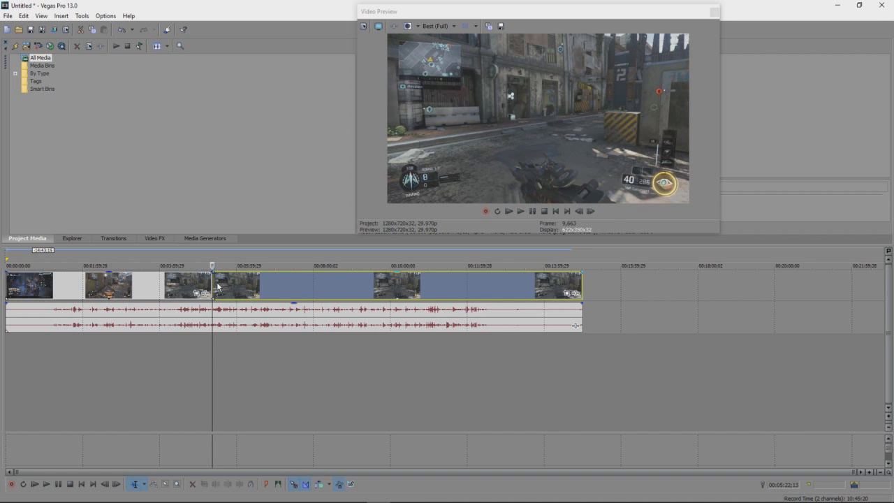
drag(219, 288, 237, 292)
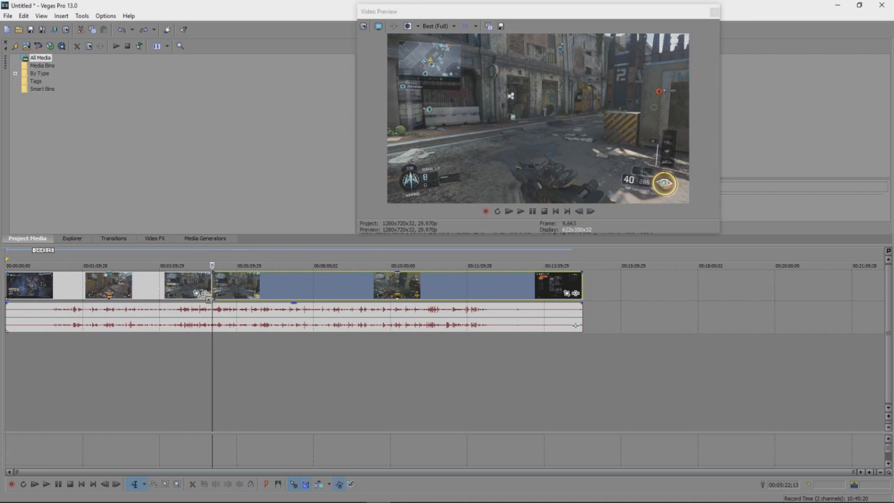
key(ctrl+a)
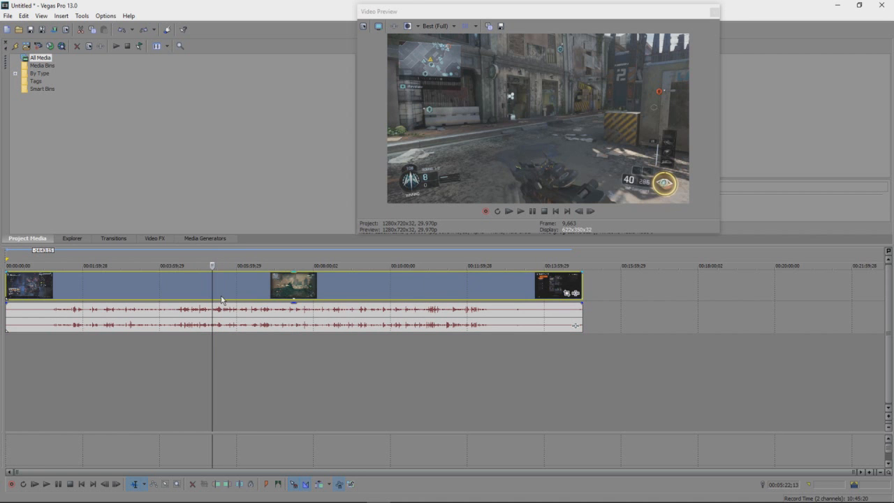
Step: Select both the video and audio events of the gameplay with a box drawn by the Selection Edit Tool
click(166, 484)
drag(625, 364, 3, 257)
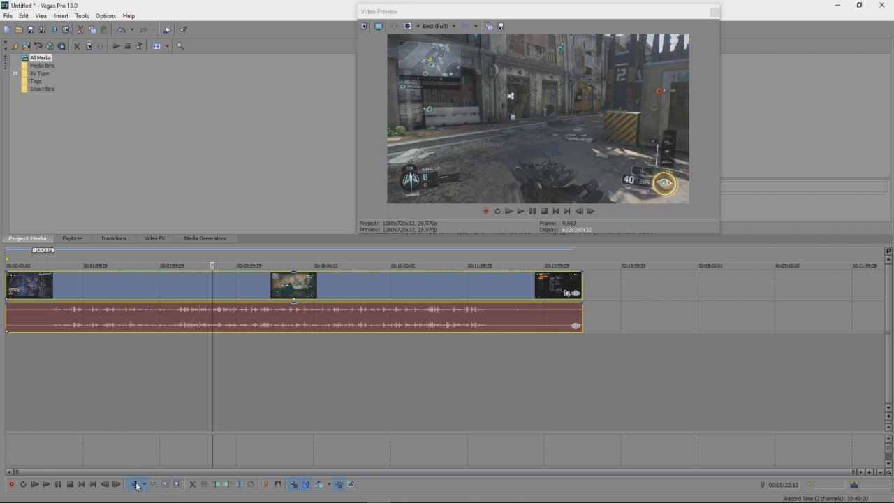
Step: Split the gameplay's video and audio at 00:05:22;13 and move the second part about 1:45;28 later, leaving a gap
drag(79, 280, 70, 281)
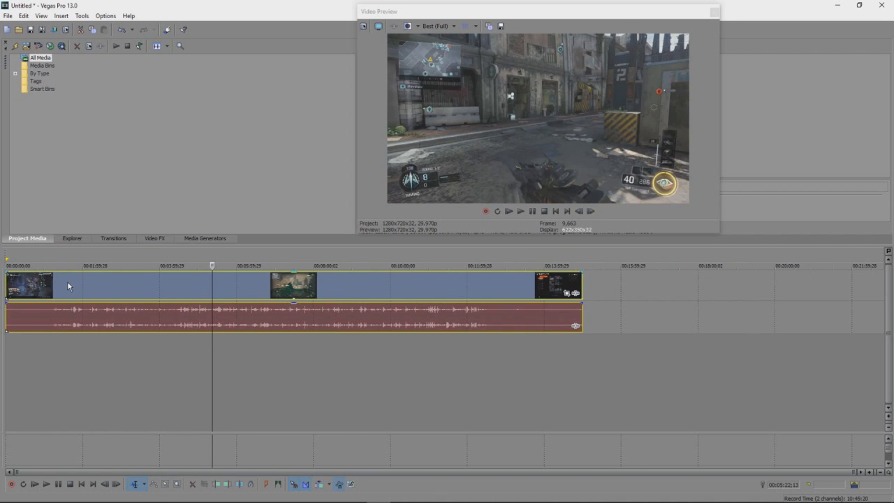
key(s)
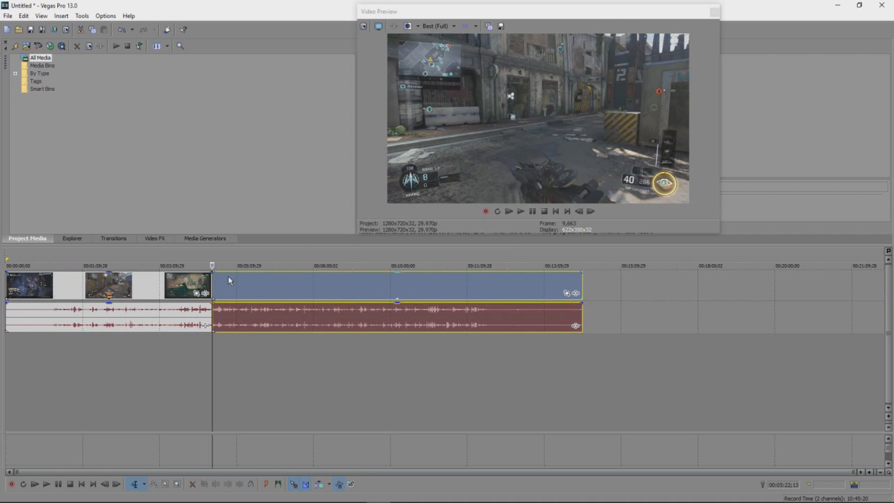
drag(235, 284, 304, 283)
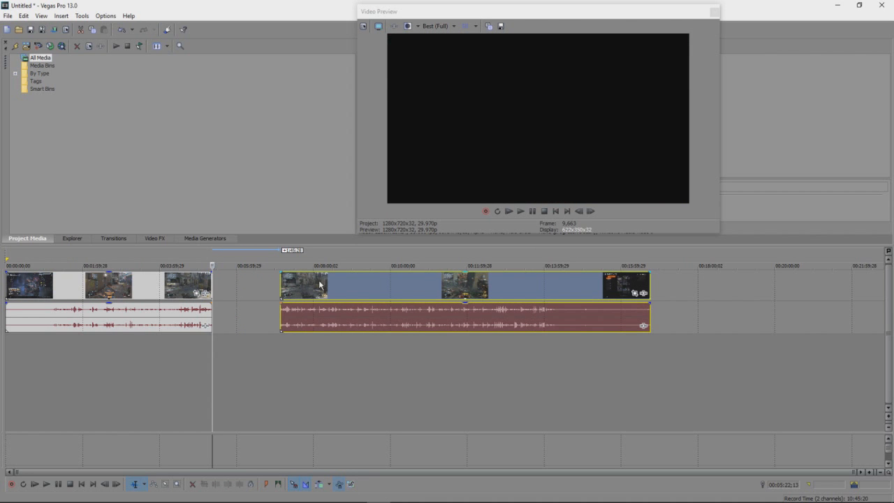
Step: Look through the available transitions, examining presets such as 3D Cascade and 3D Fly In/Out
click(114, 239)
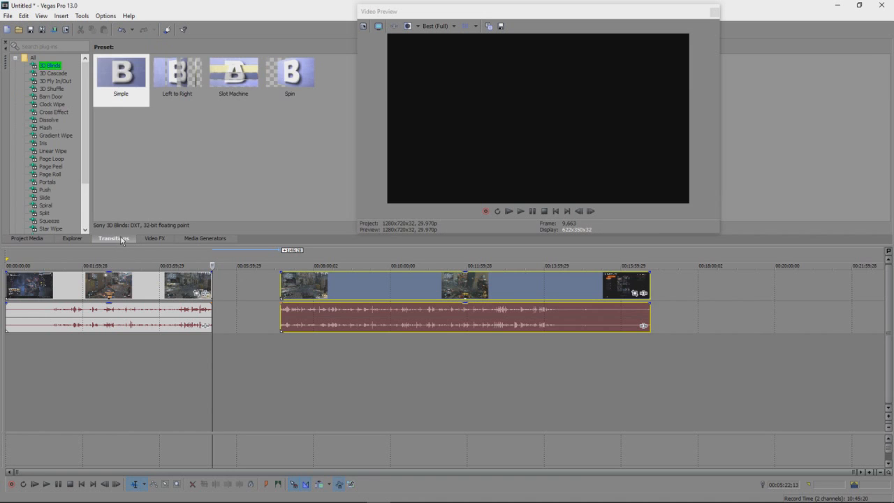
click(51, 97)
click(57, 88)
click(58, 74)
scroll(56, 93, down, 3)
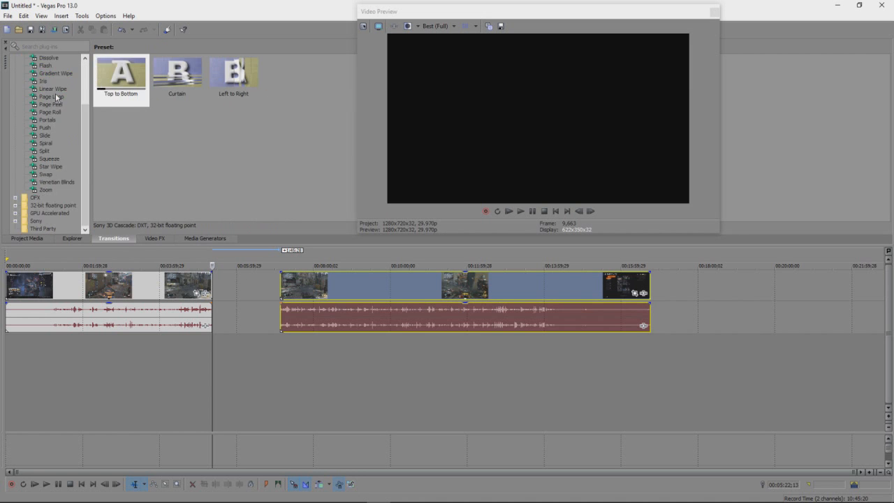
scroll(58, 104, up, 3)
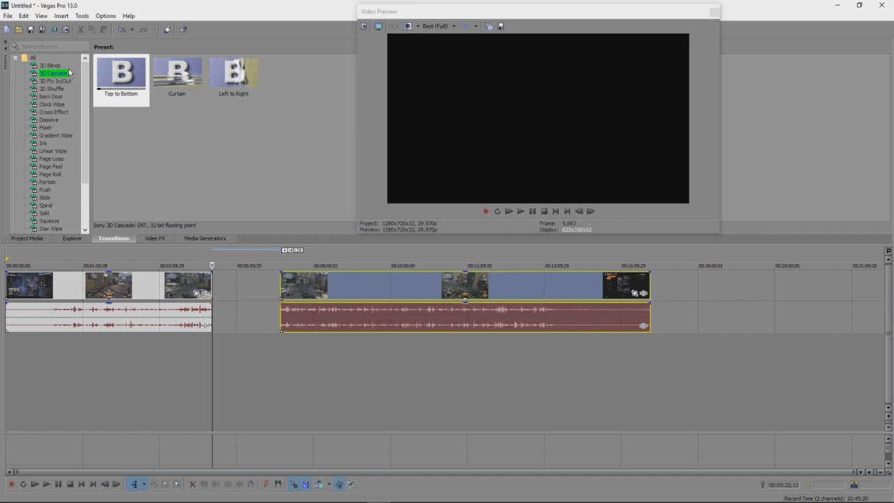
click(70, 81)
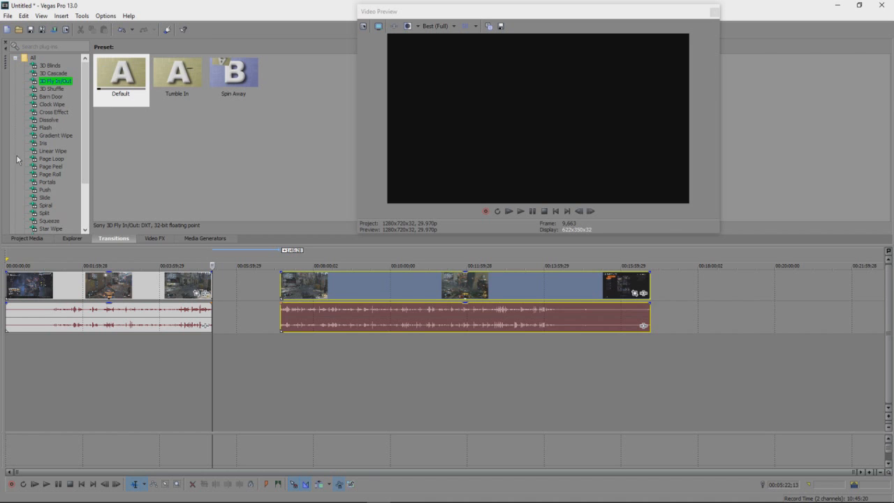
Step: Apply the default Page Peel transition to the end of the first gameplay part and close its settings window
click(43, 167)
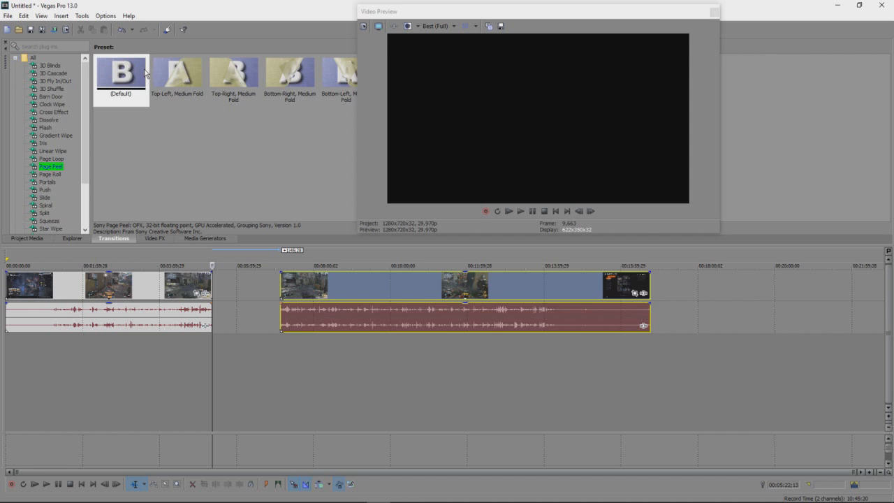
drag(141, 73, 121, 77)
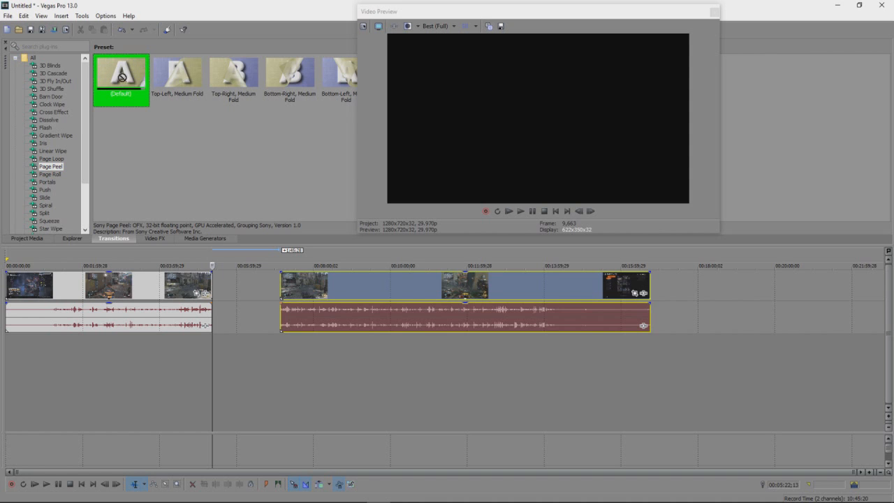
drag(234, 309, 212, 291)
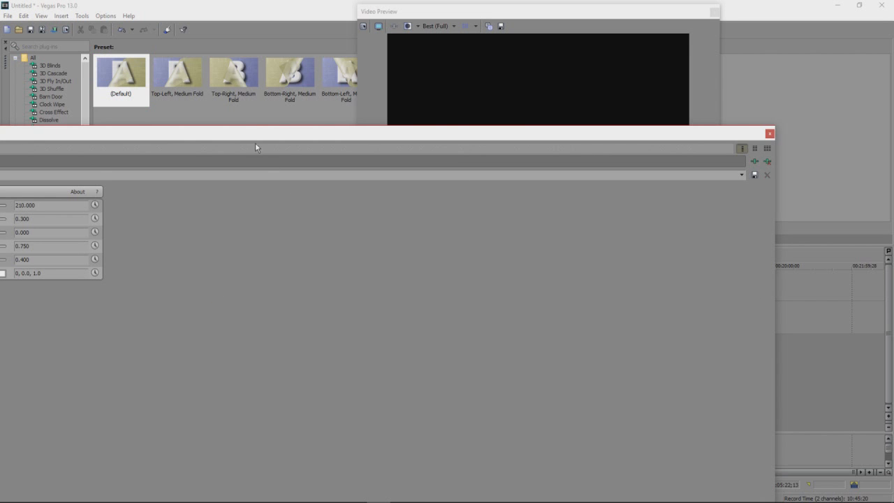
drag(249, 138, 390, 74)
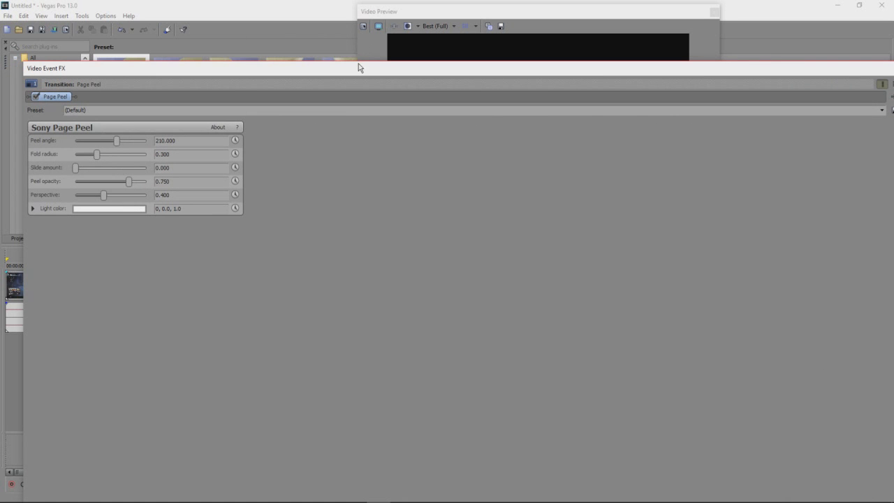
drag(359, 68, 214, 73)
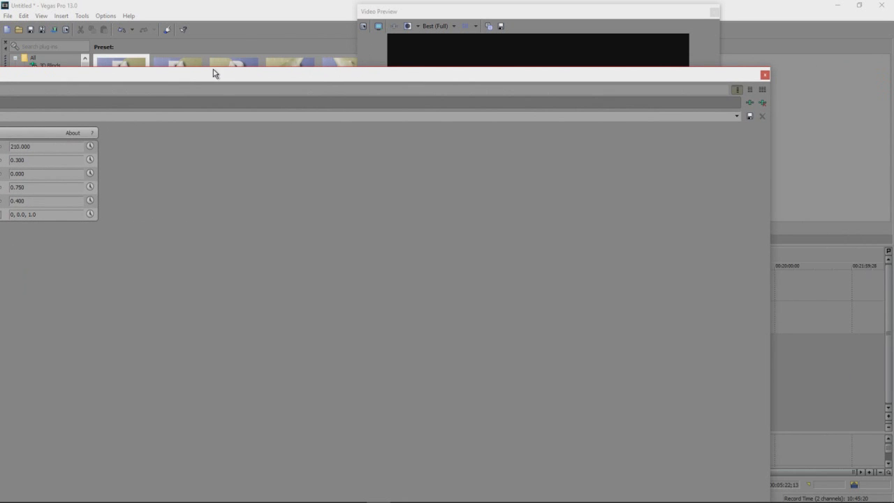
click(766, 75)
Step: Move the second gameplay part back against the first and play across the cut from 00:05:17;04
drag(333, 288, 267, 295)
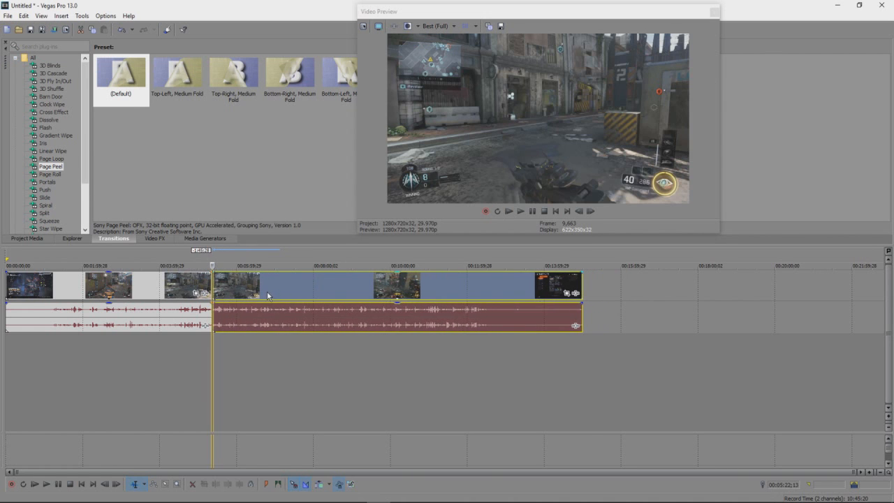
click(209, 266)
key(Return)
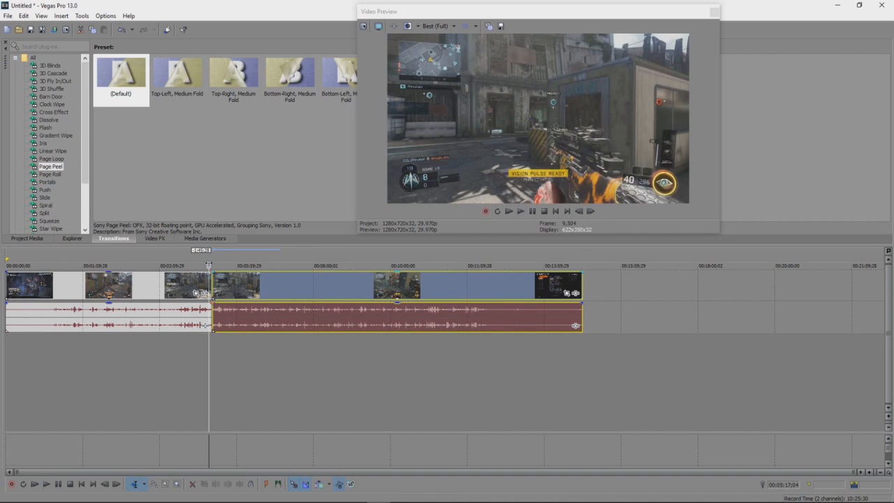
key(space)
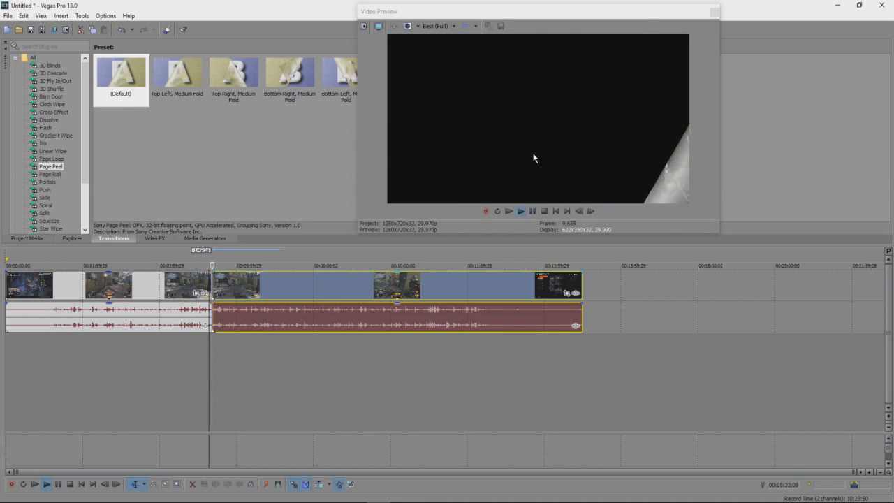
key(space)
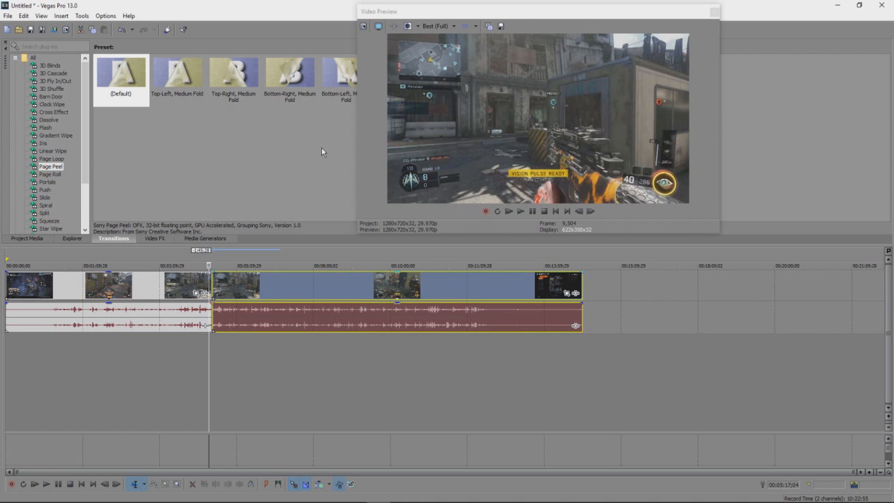
Step: Move the second gameplay part about 40;25 later and add the Page Peel preset Bottom-Right, Medium Fold to its start
drag(707, 14, 785, 9)
drag(272, 294, 292, 296)
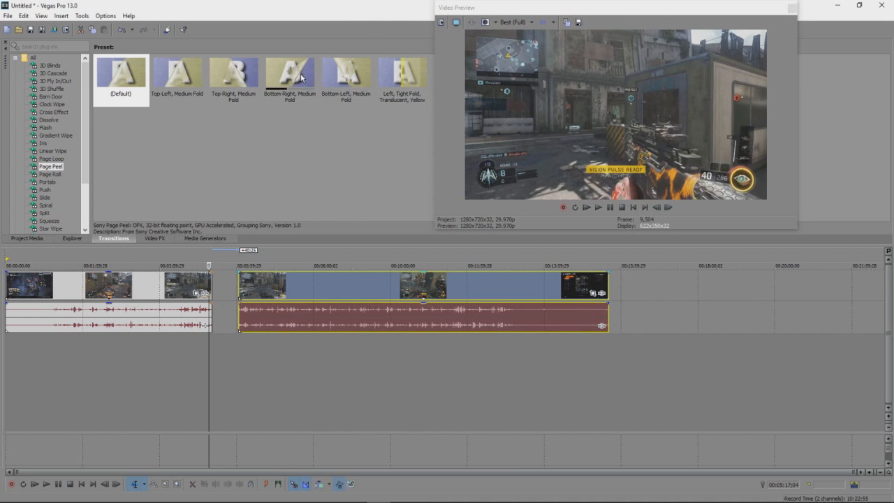
drag(301, 78, 308, 282)
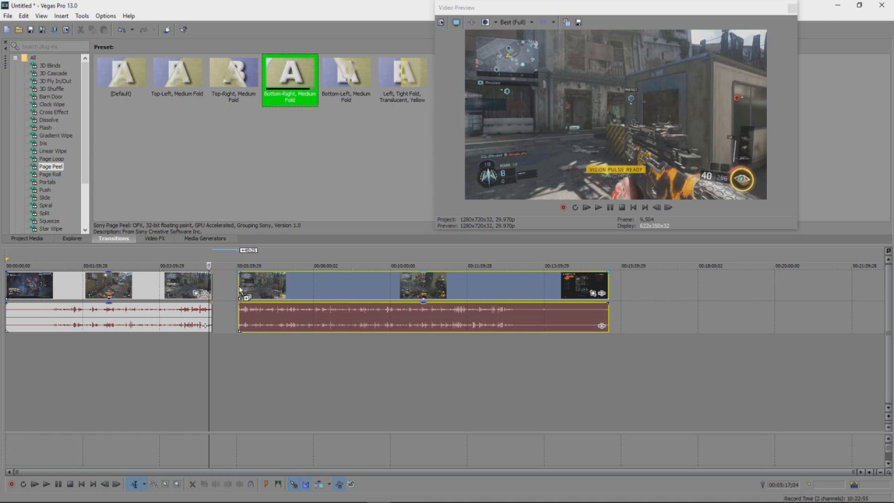
click(766, 75)
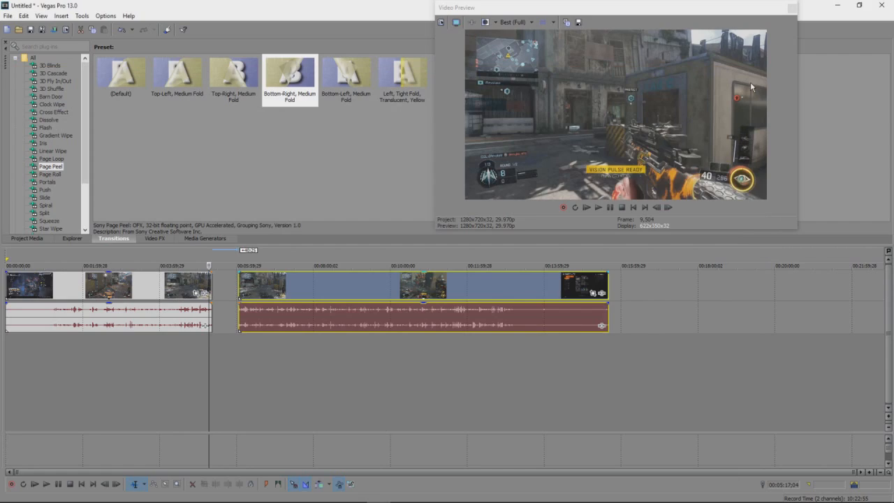
Step: Close the gap between the two gameplay parts and preview both page peels from 00:05:17;04
drag(422, 288, 399, 292)
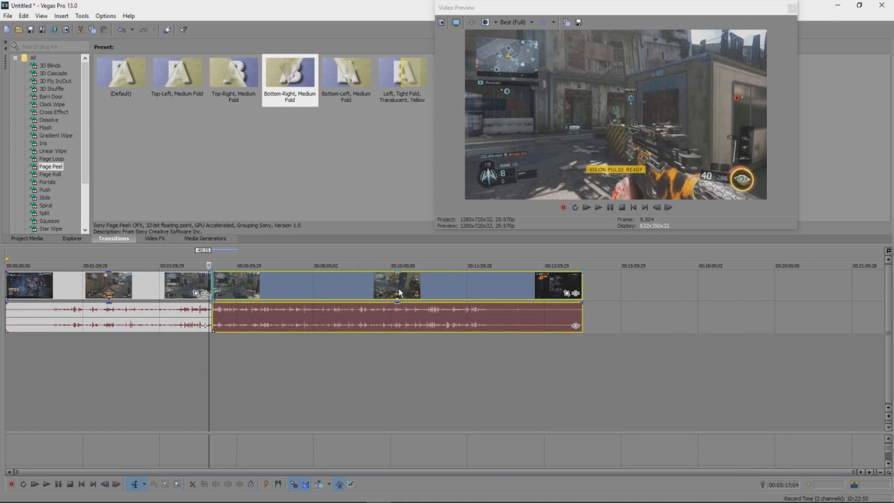
key(space)
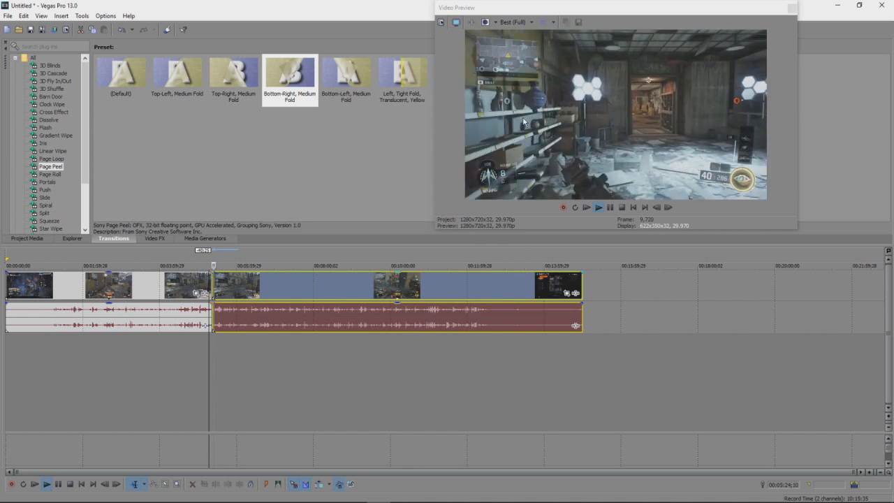
key(space)
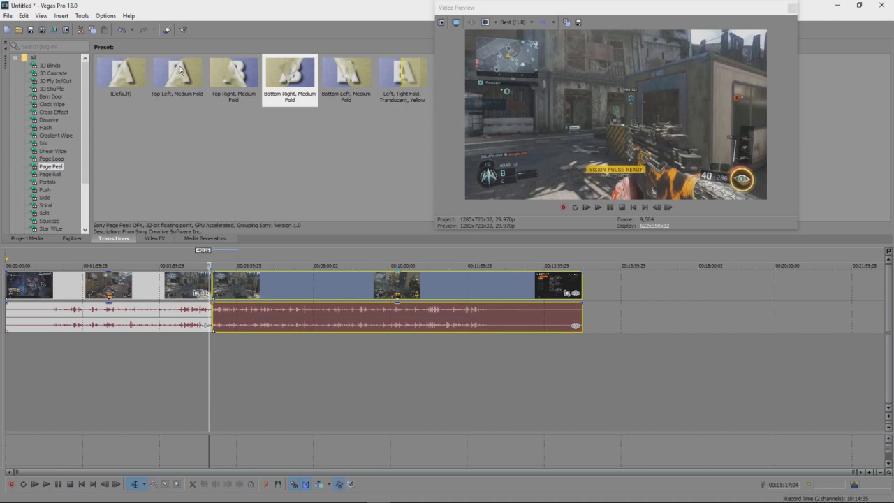
Step: Examine the presets of other transitions, including Portals, Flash, Cross Effect, 3D Shuffle, Slide and Venetian Blinds, plus the OFX and Third Party groups
click(50, 182)
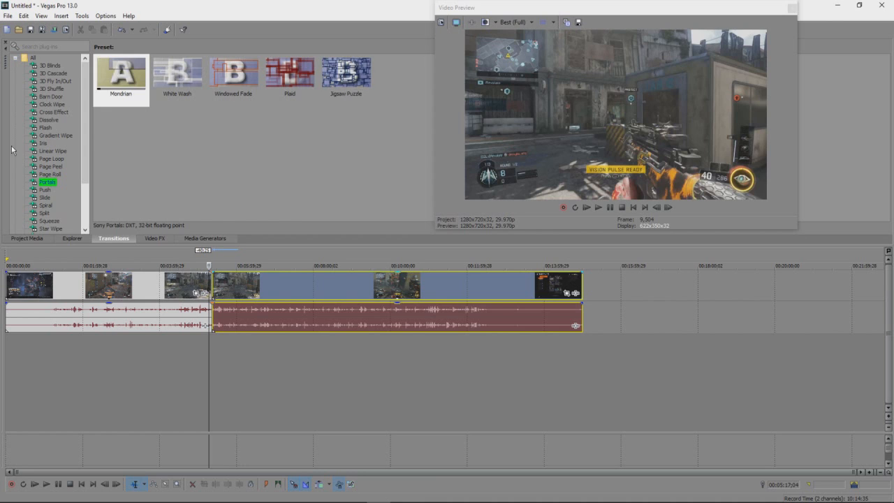
click(44, 128)
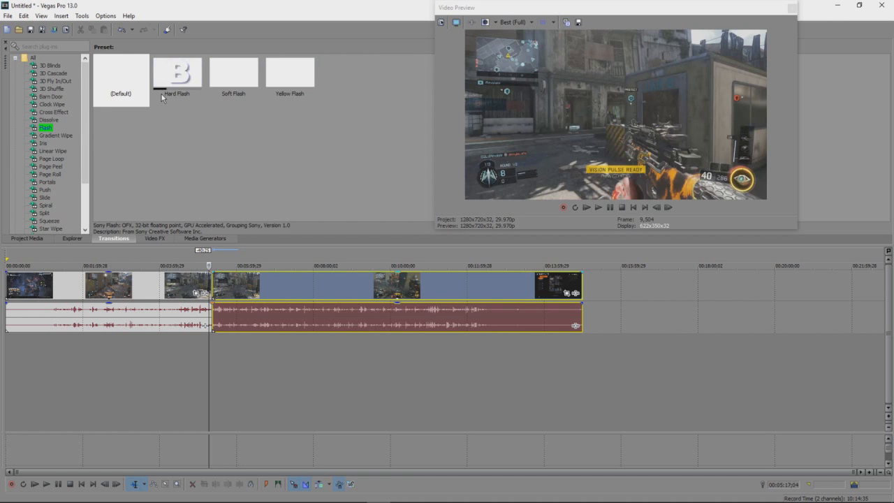
click(50, 113)
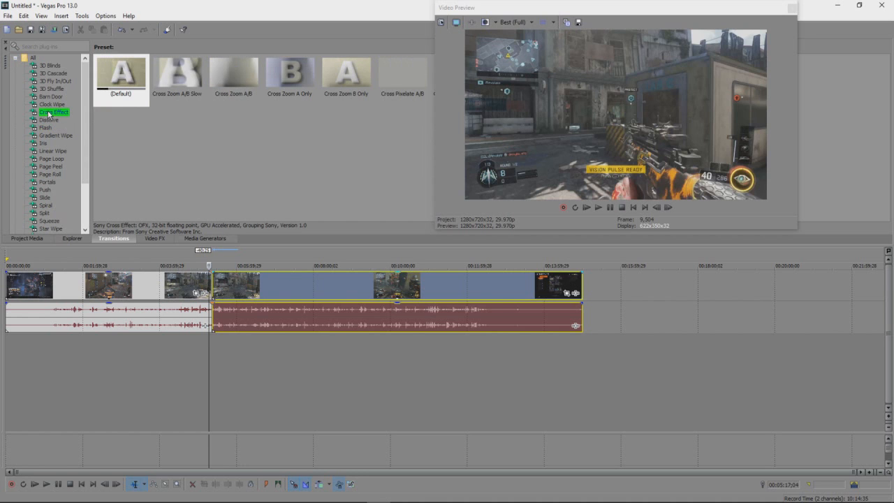
click(53, 89)
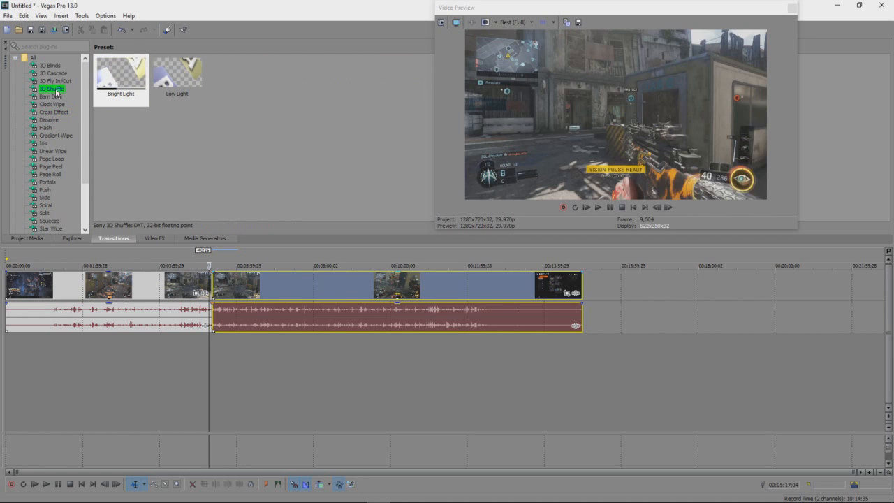
click(66, 82)
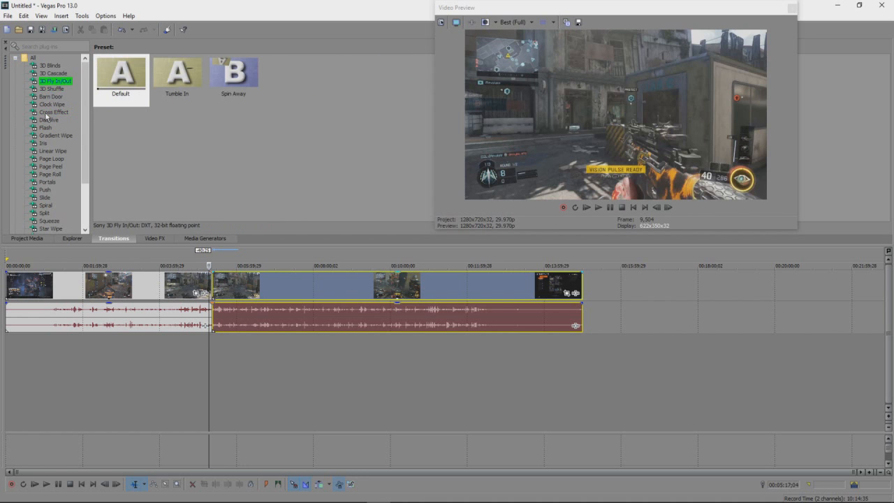
click(44, 181)
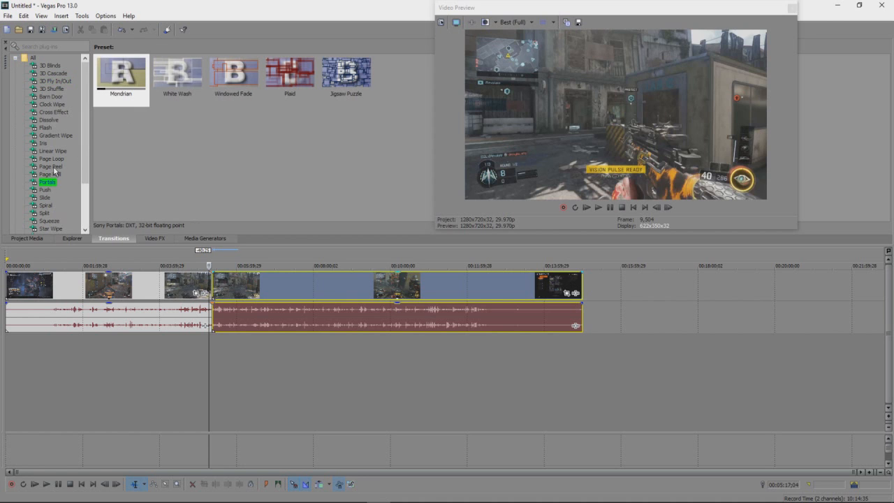
click(45, 198)
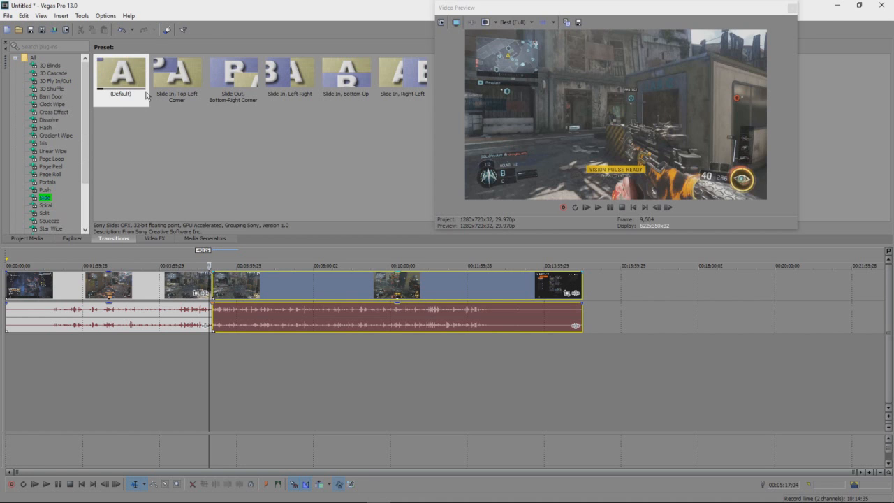
click(86, 209)
click(54, 182)
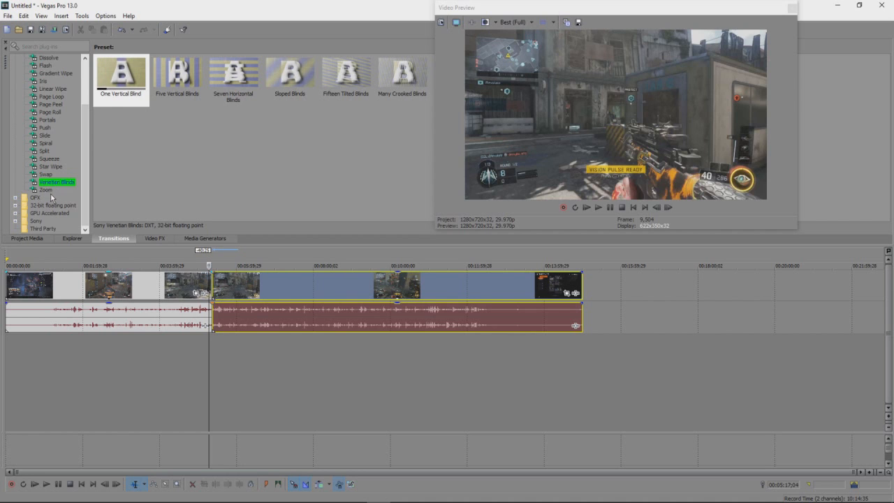
click(46, 190)
click(42, 213)
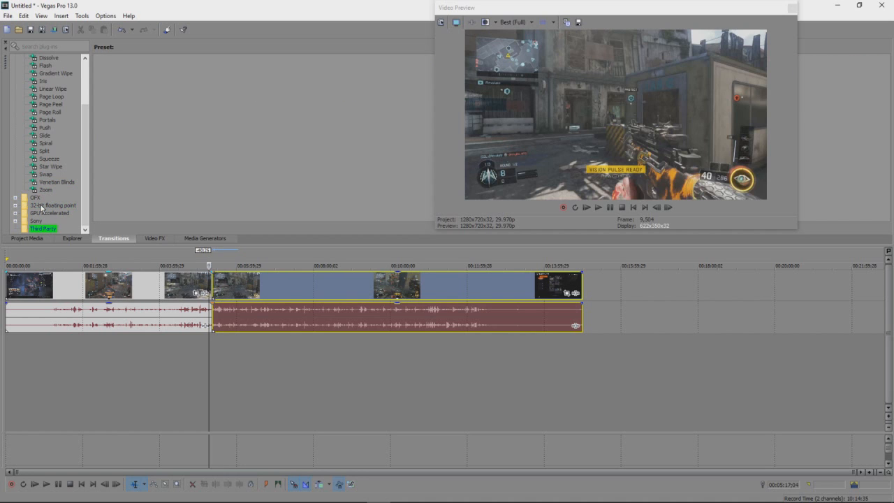
click(14, 198)
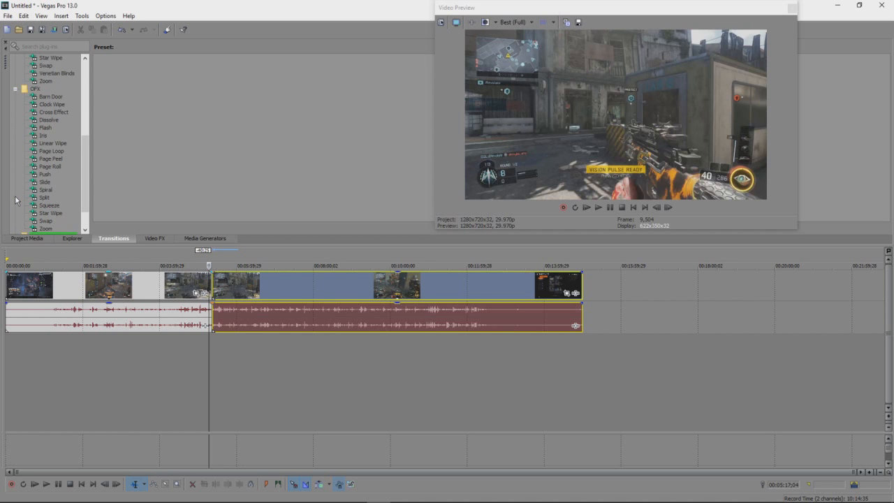
scroll(18, 196, up, 2)
click(32, 162)
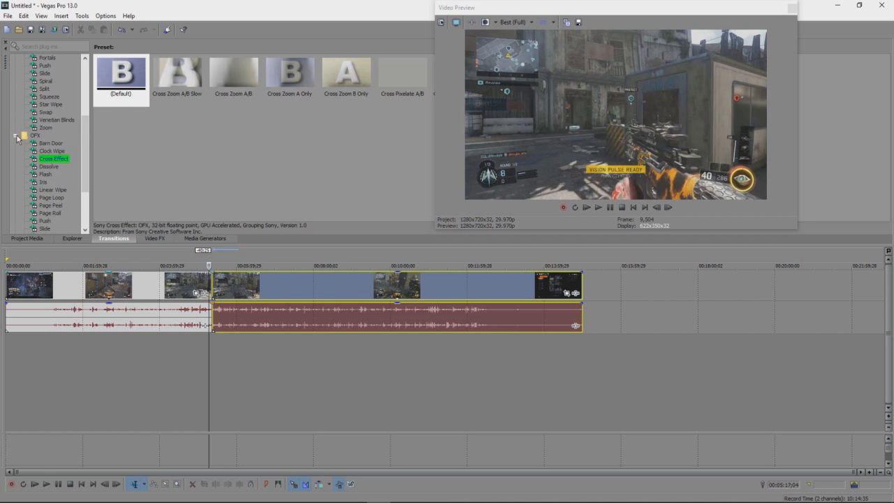
click(16, 137)
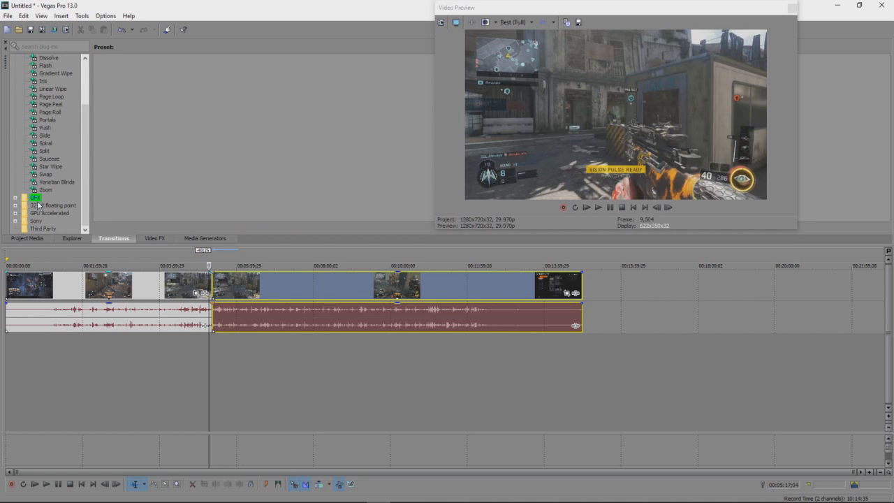
Step: Apply the Add Noise video effect's Extreme preset to the second gameplay part and play the clip
click(153, 240)
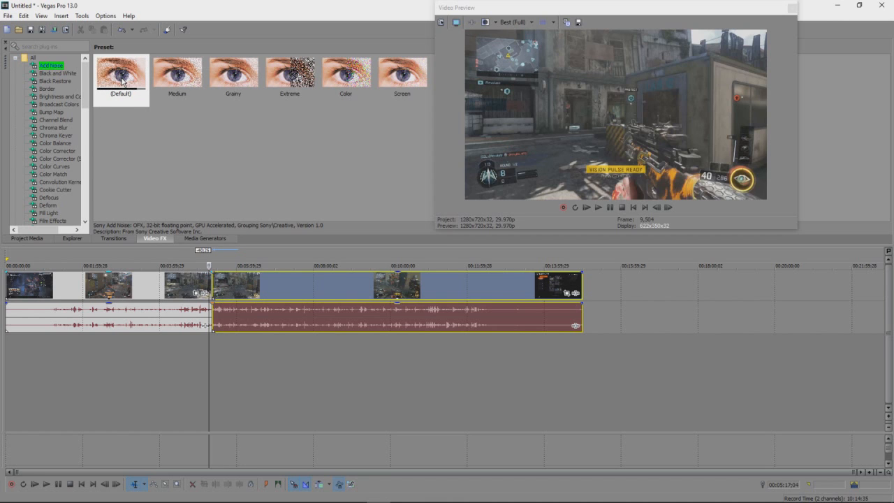
click(299, 79)
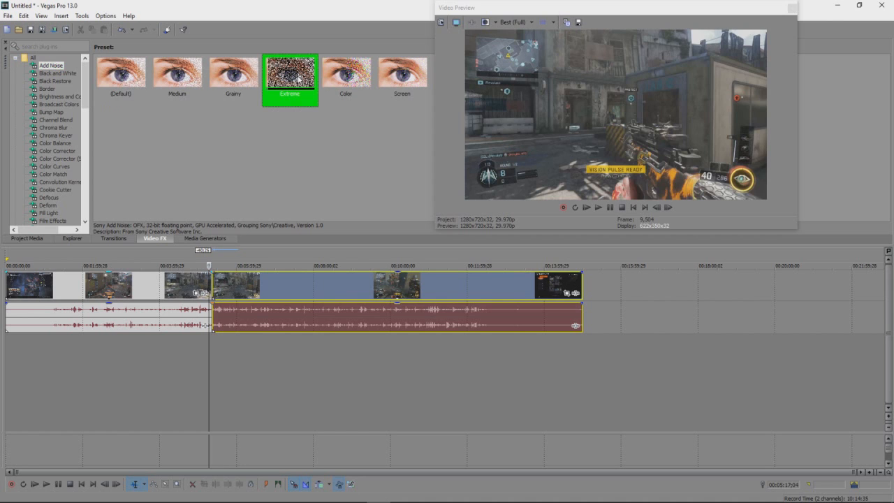
drag(299, 79, 503, 286)
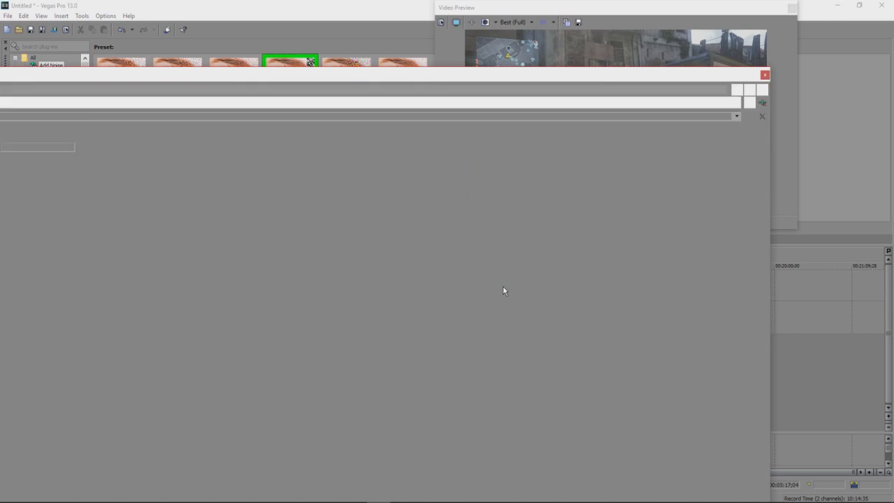
click(765, 75)
key(space)
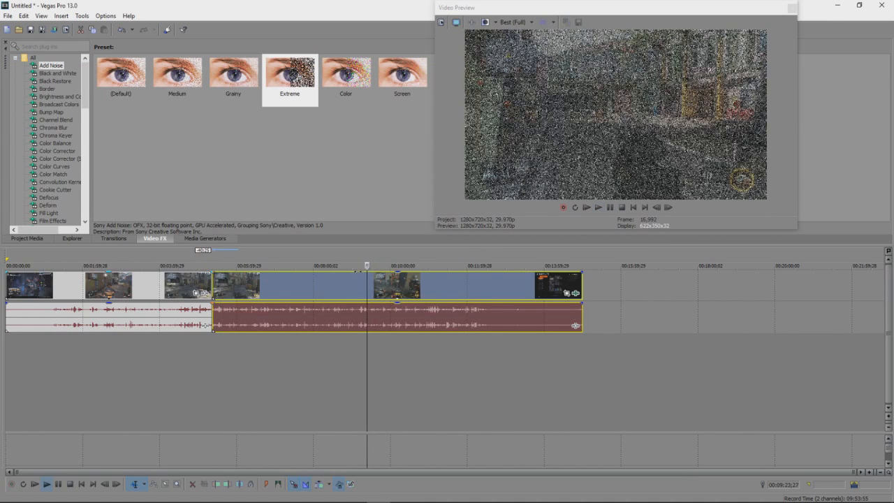
Step: Move the second gameplay part away from the first and play from 00:05:57;29 across the start of the noisy clip
click(274, 267)
click(204, 267)
key(space)
drag(243, 282, 271, 284)
drag(204, 266, 235, 266)
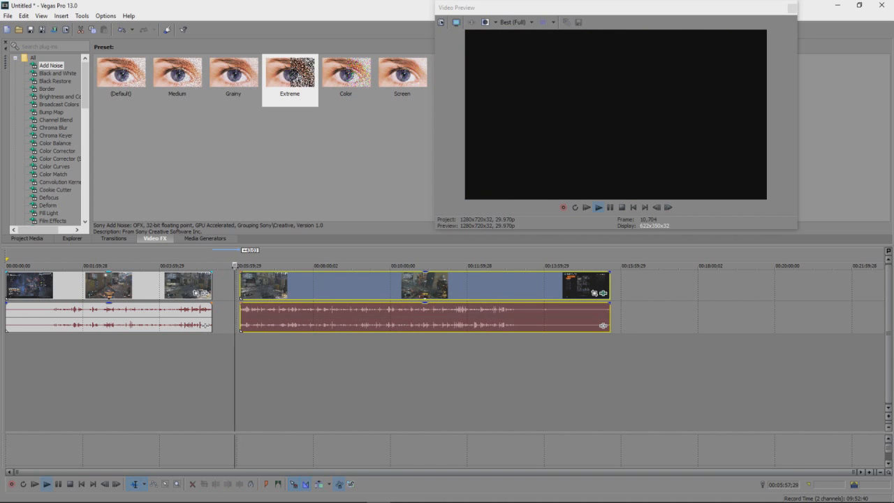
key(Return)
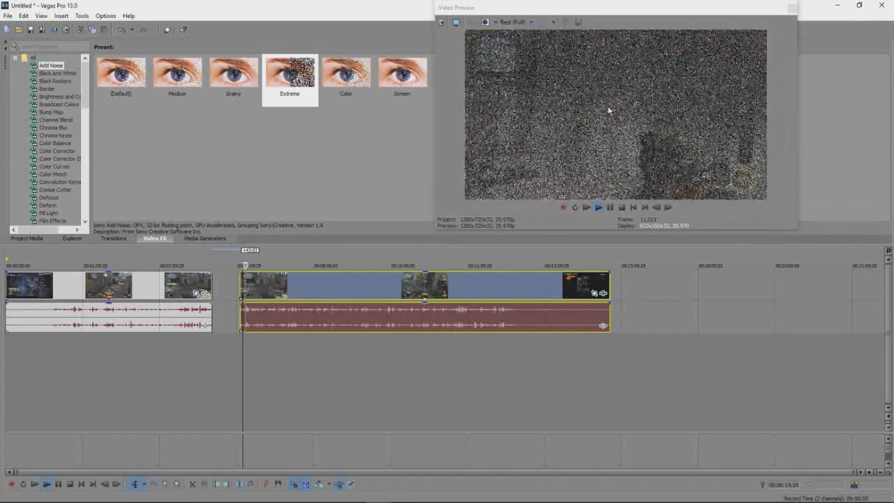
Step: Stop playback and undo the last clip move and the Add Noise effect
key(space)
key(ctrl+z)
key(ctrl+z)
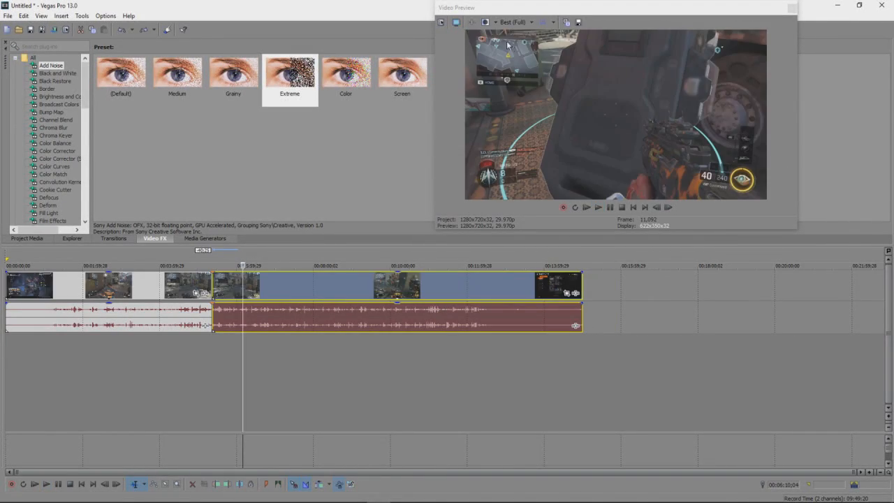
Step: Apply the Color Corrector effect's Green Highlight preset to the second gameplay part and play it from 00:06:10;04
click(60, 152)
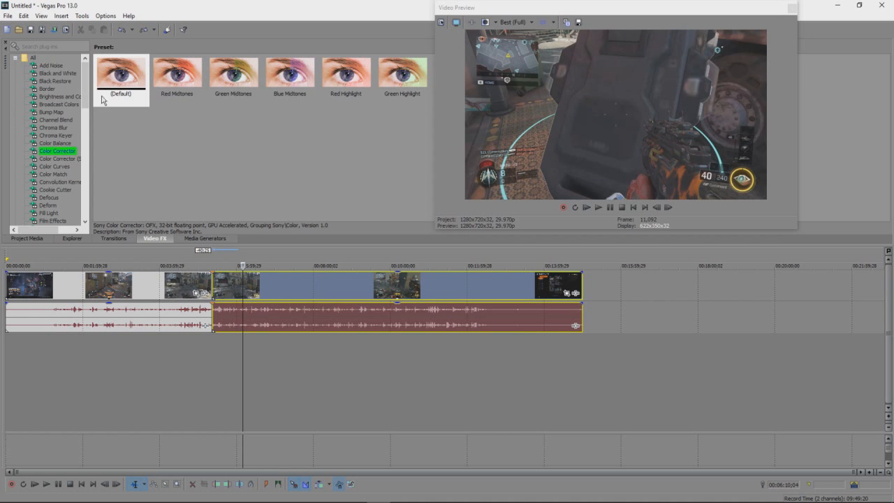
drag(397, 79, 354, 166)
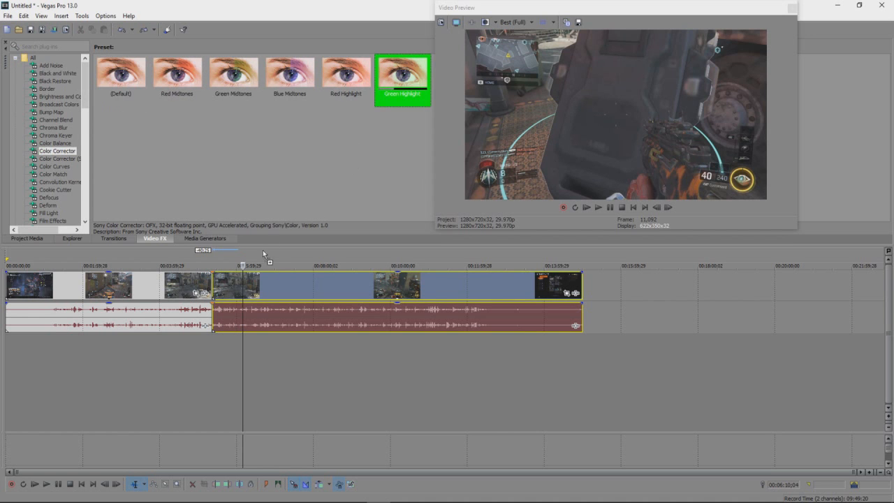
drag(254, 292, 255, 286)
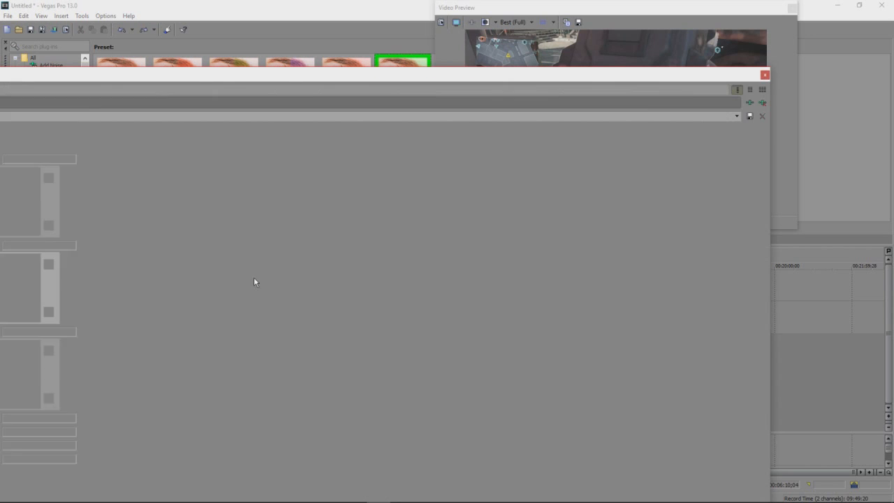
click(765, 76)
key(space)
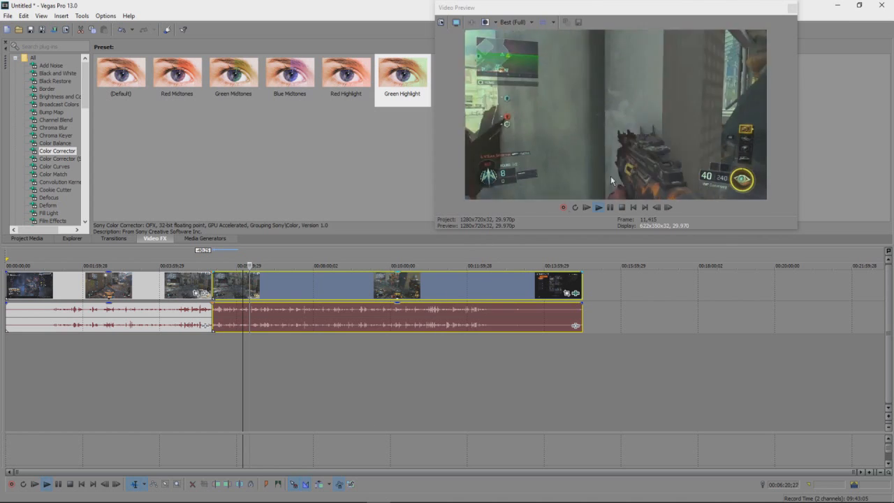
Step: Look over the media generators, the file explorer and the project media during playback, and place the cursor at 00:06:30;17
click(204, 238)
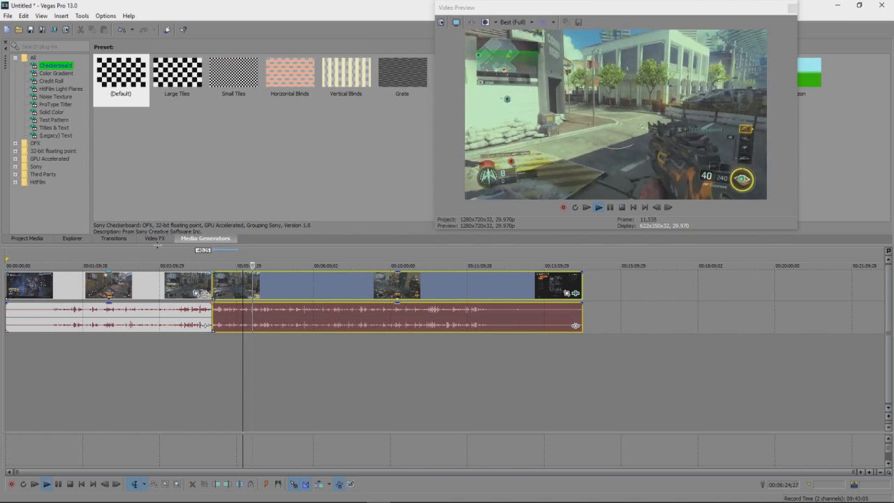
click(161, 239)
click(72, 239)
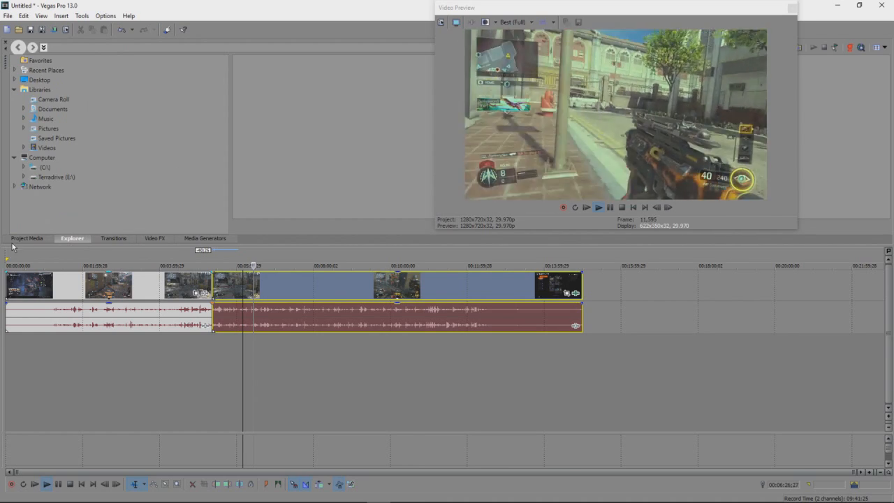
click(25, 238)
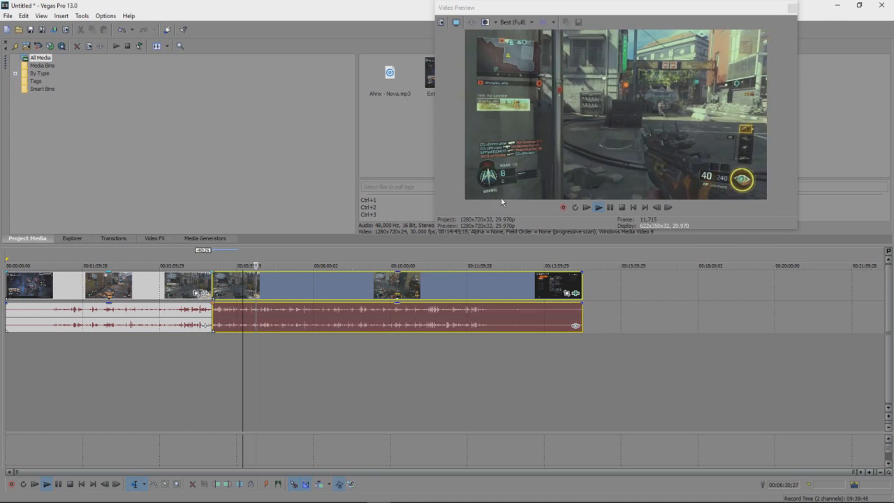
click(255, 263)
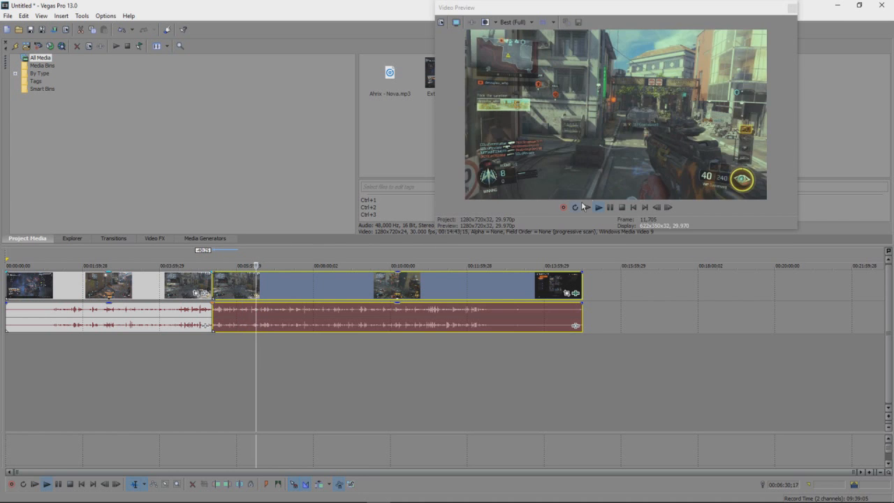
Step: Stop playback and undo the color correction, page peels, clip moves and split until the gameplay is one whole clip
key(space)
key(ctrl+z)
key(ctrl+z)
key(ctrl+z)
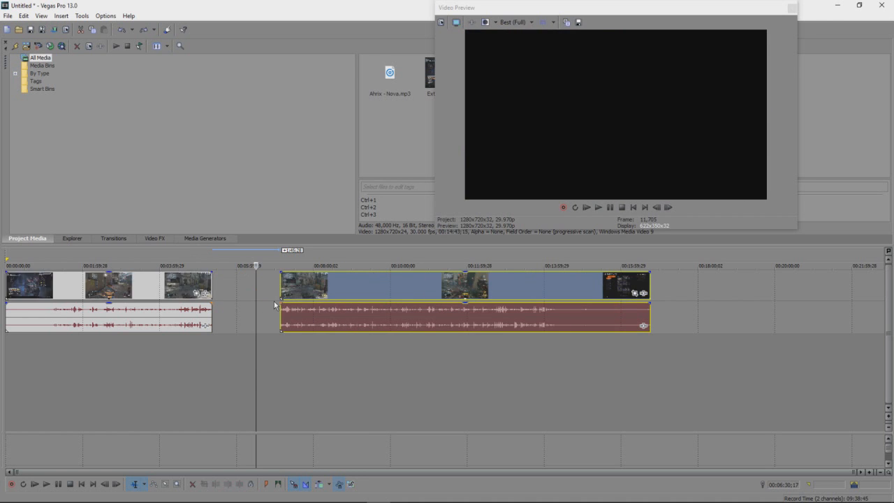
key(ctrl+z)
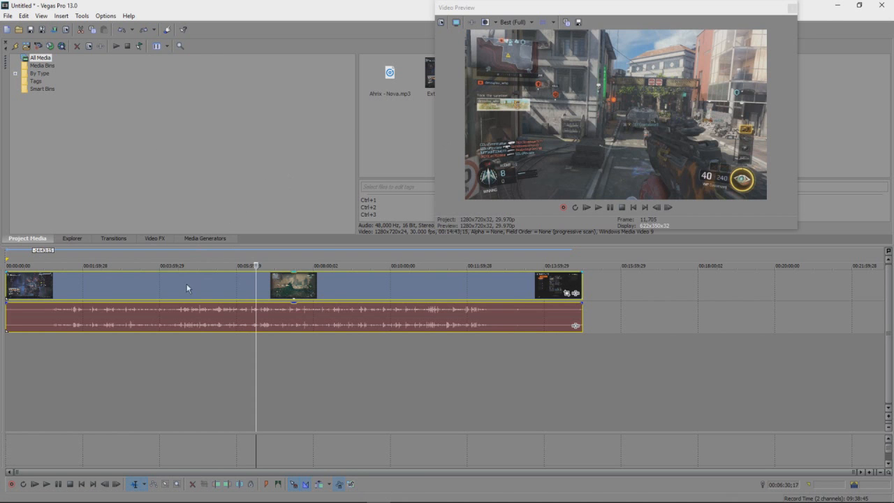
drag(187, 297, 160, 279)
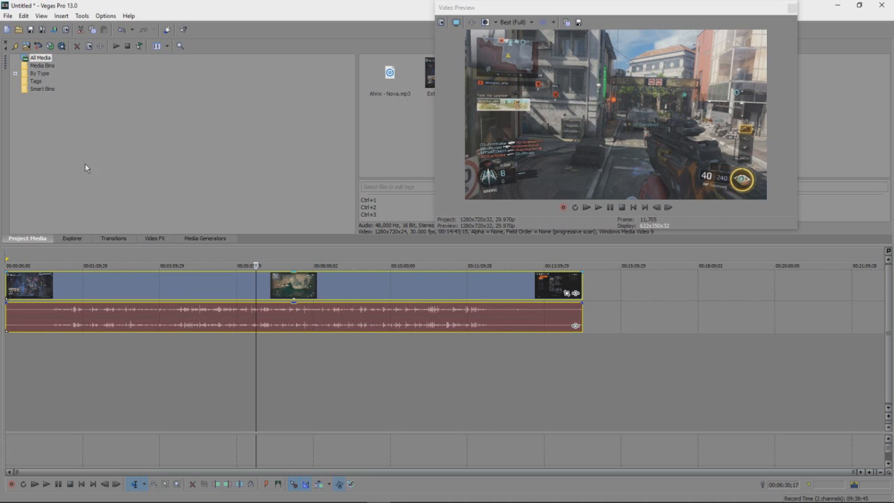
click(8, 15)
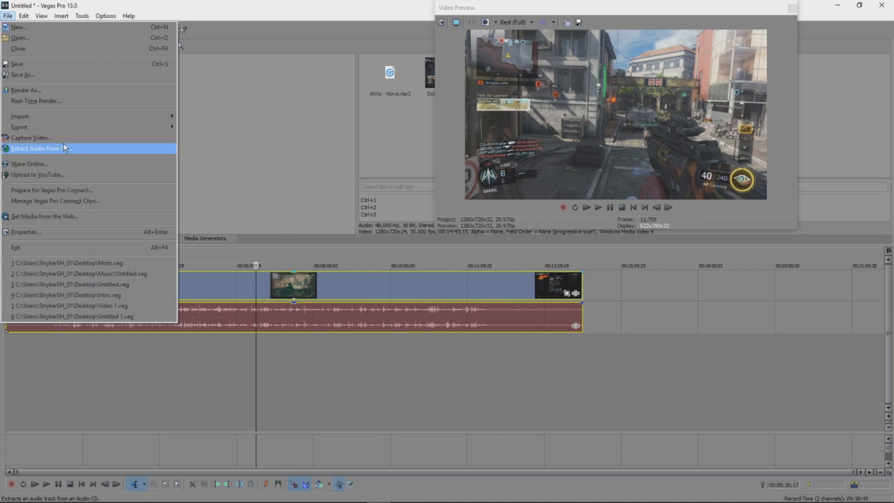
click(39, 39)
click(433, 30)
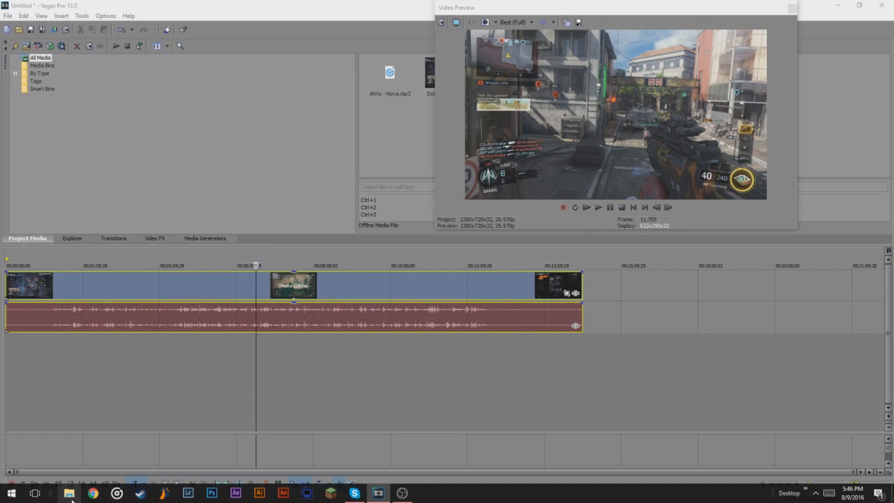
Step: Switch to File Explorer, find End link Banner.wmv in the YT videos (1) folder and add it directly after the gameplay
click(68, 494)
drag(355, 59, 355, 29)
click(222, 129)
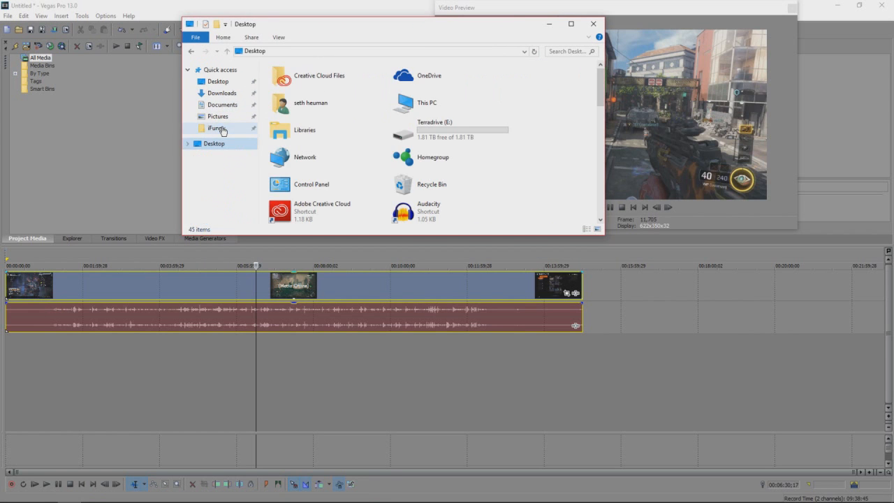
scroll(311, 143, down, 3)
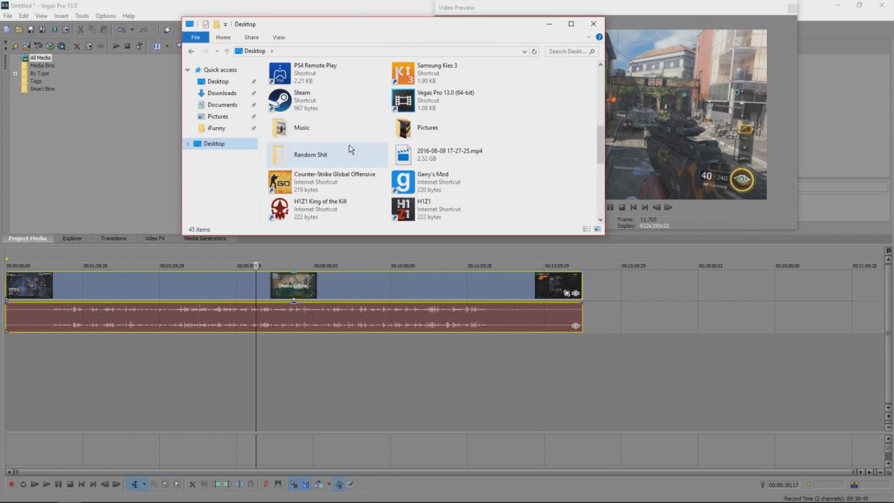
double_click(301, 149)
double_click(292, 141)
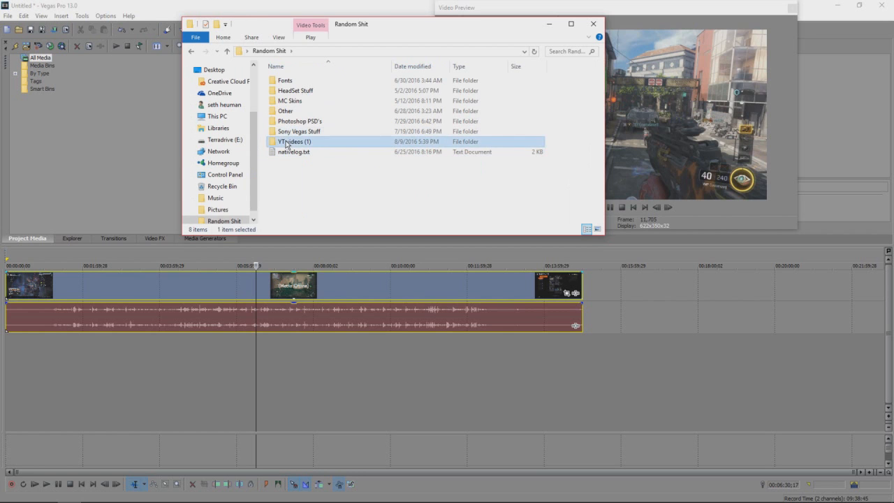
drag(510, 82, 590, 301)
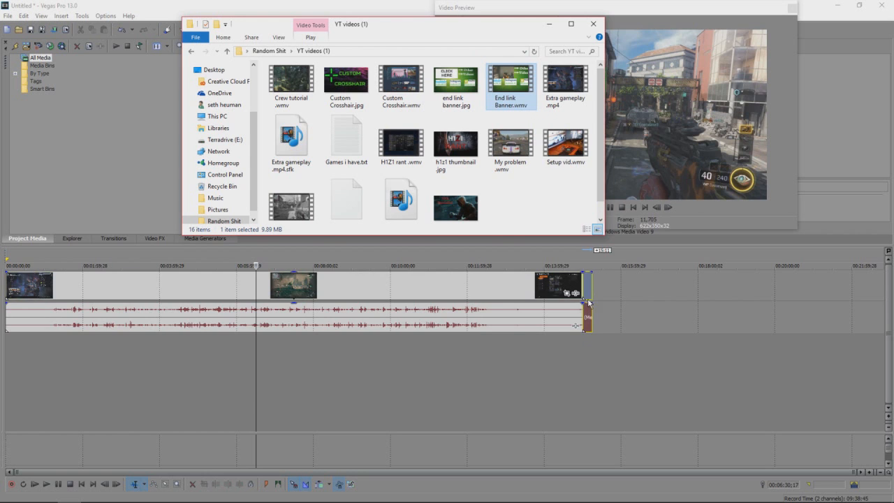
Step: Add a short fade-out to the end of the gameplay video and a short fade-in to the end banner's audio
scroll(558, 331, up, 6)
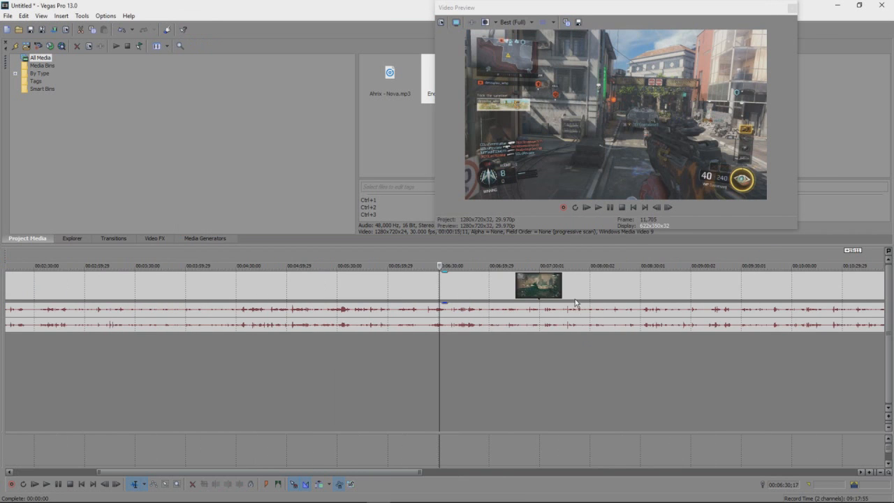
drag(322, 473, 605, 475)
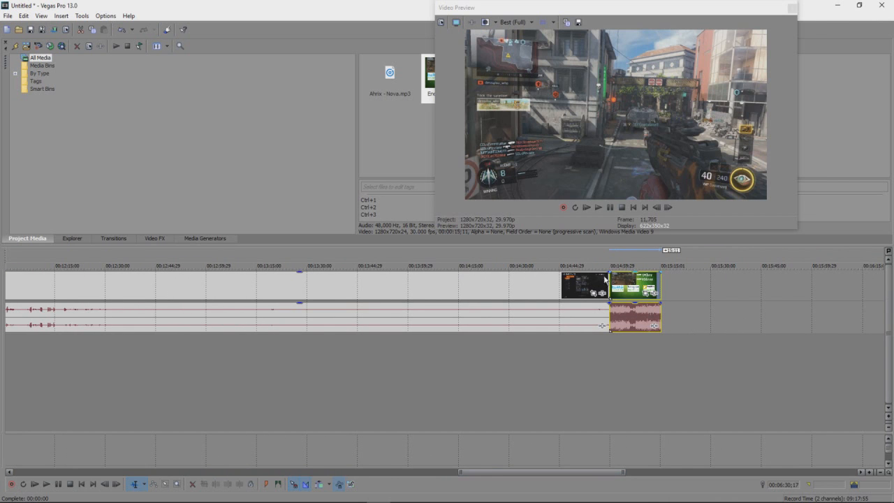
drag(608, 272, 613, 276)
click(602, 325)
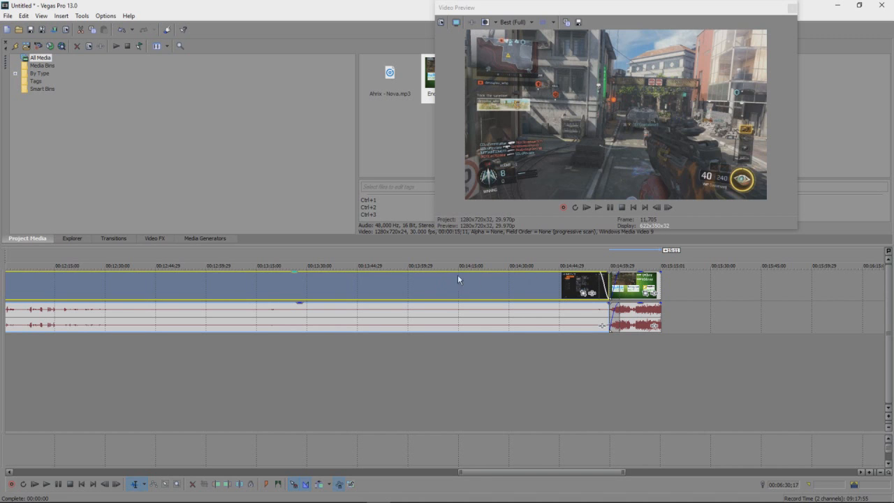
Step: Play the change from the gameplay to the end banner, and place the cursor at 00:15:04;14 on the banner
click(531, 299)
click(590, 282)
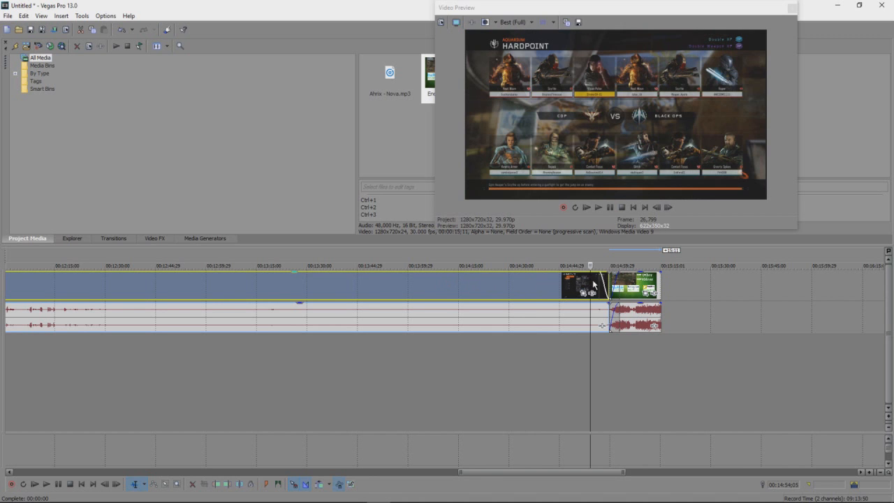
key(space)
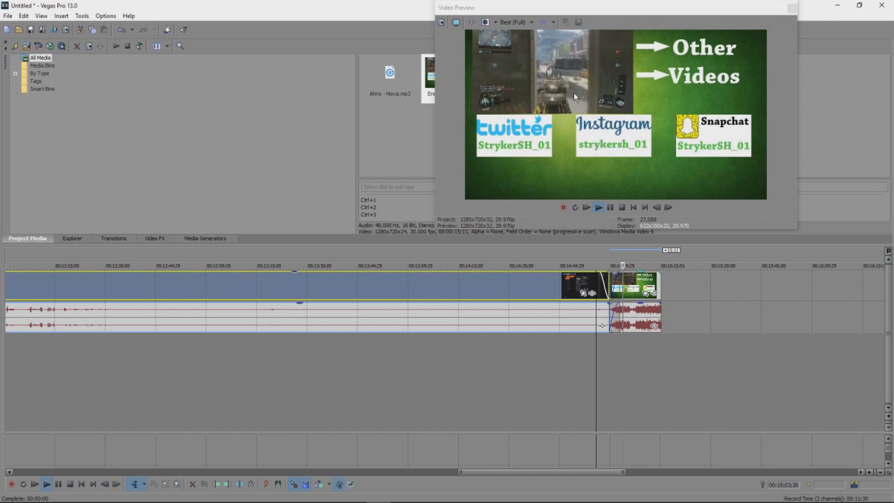
key(space)
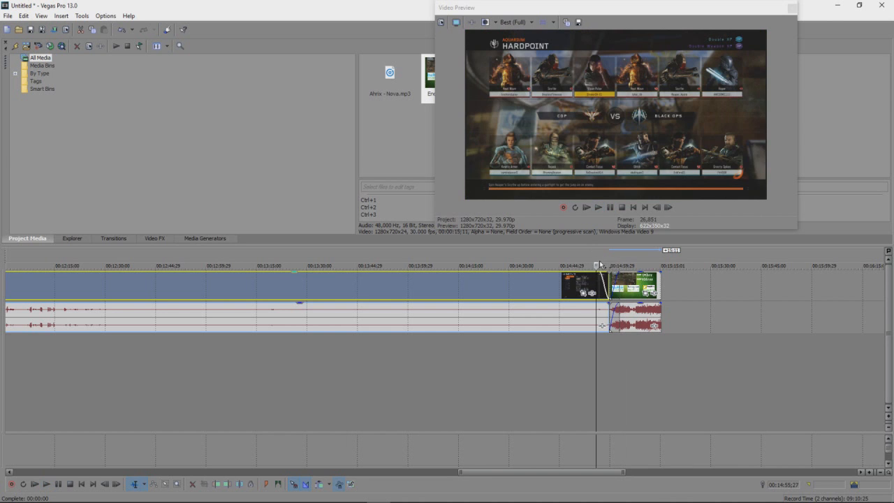
click(625, 266)
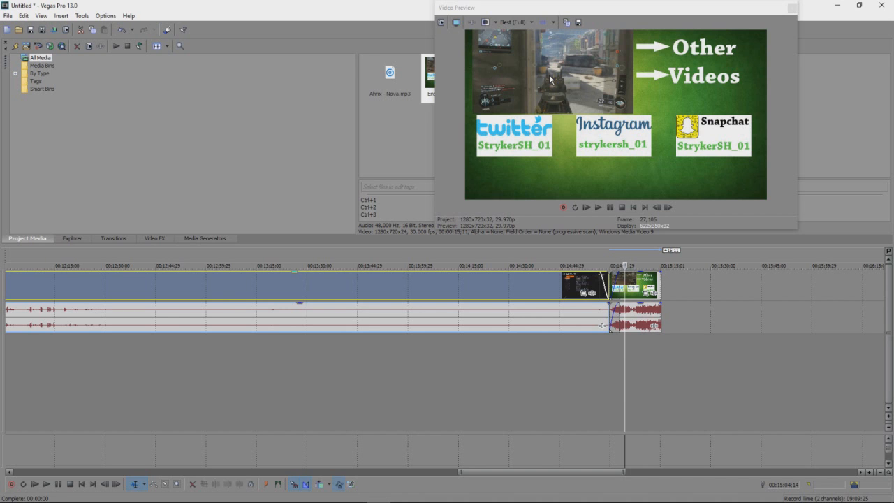
Step: Give the end banner's video a long fade-in of about 12 seconds from its start
scroll(304, 287, down, 8)
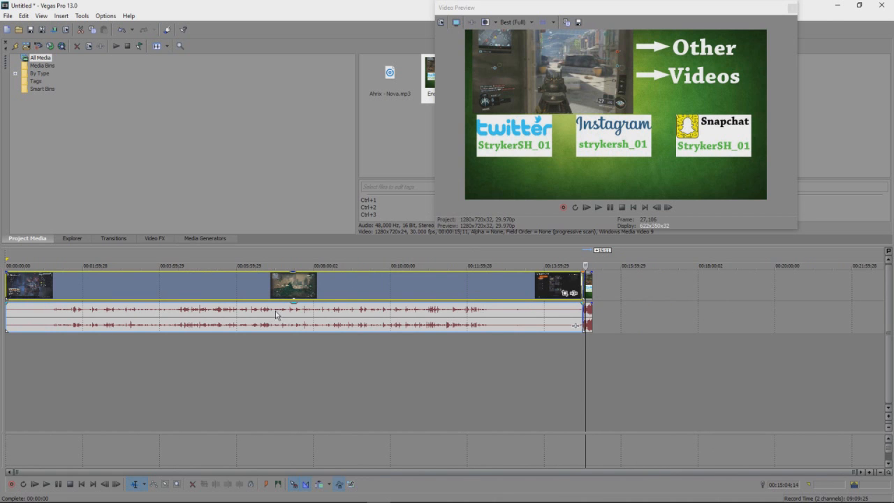
scroll(512, 298, up, 8)
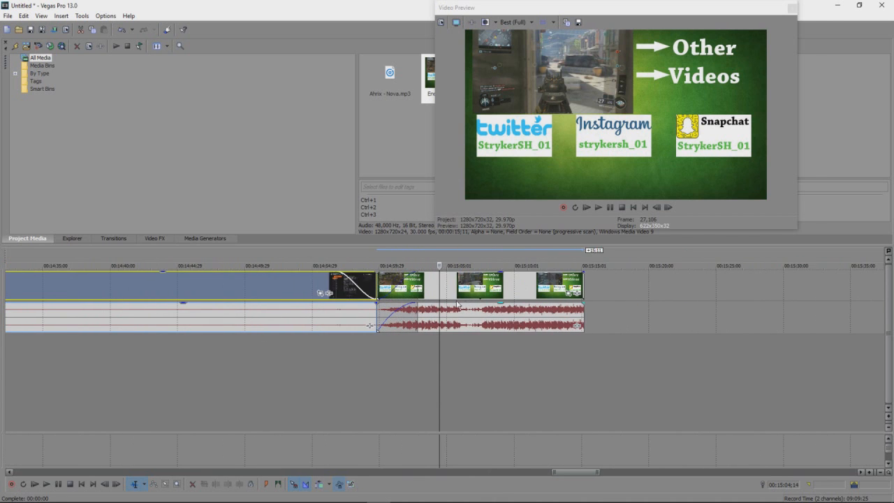
click(412, 282)
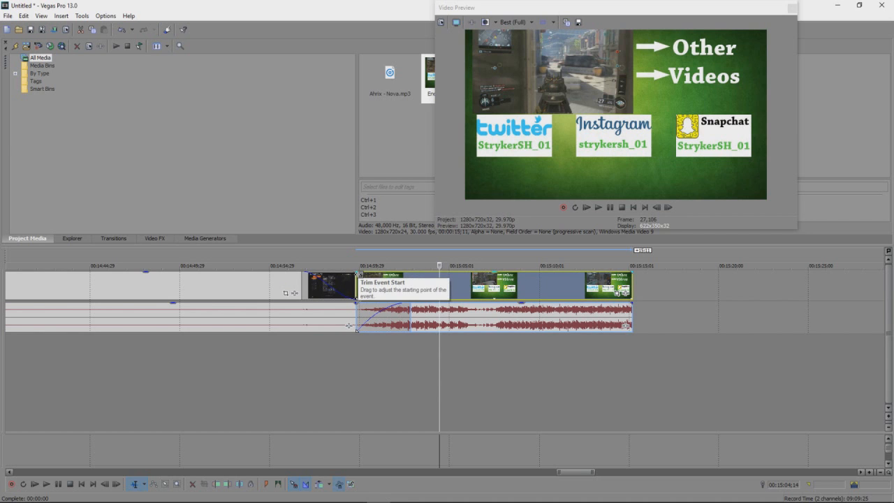
drag(356, 274, 578, 281)
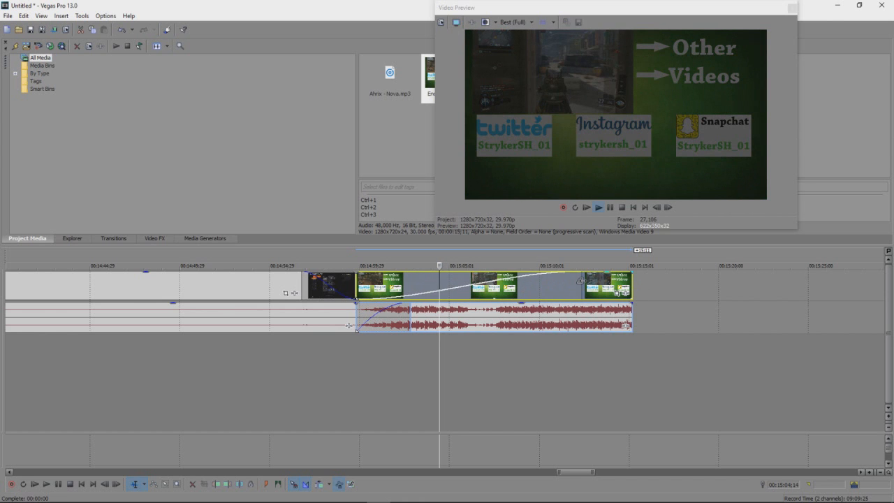
Step: Play the end banner's long video fade-in and shorten it to a very brief fade at the banner's start
key(space)
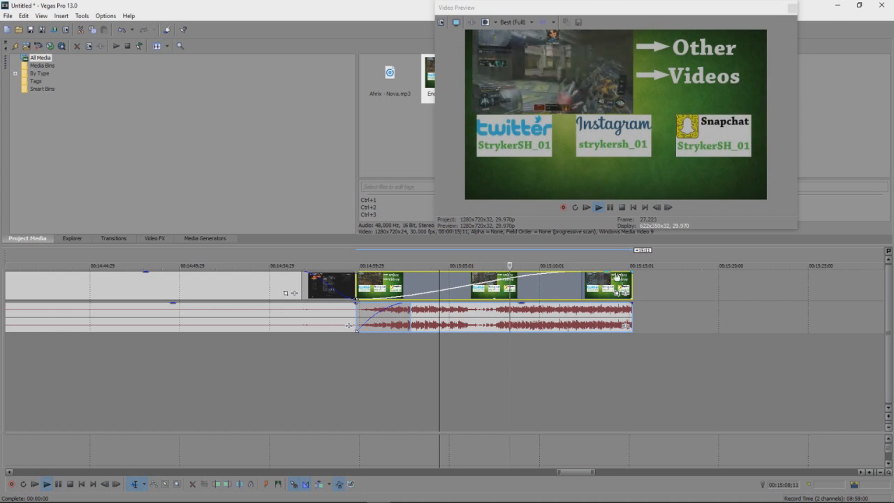
key(space)
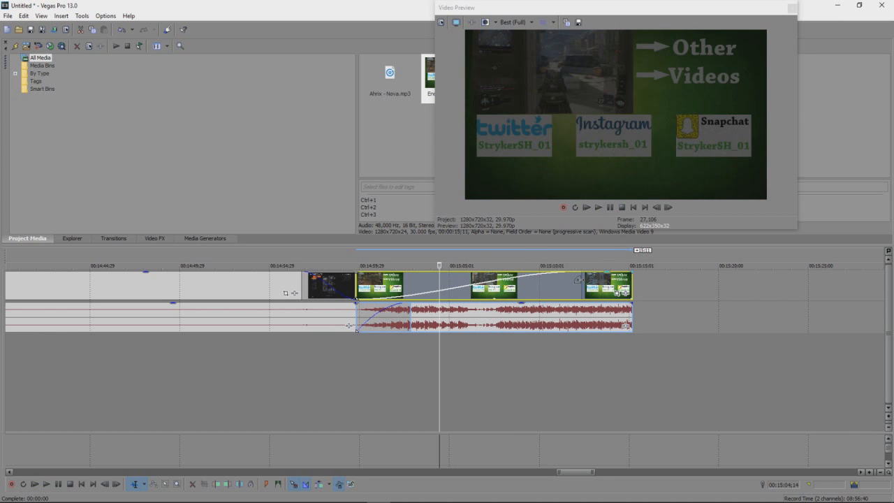
drag(579, 279, 402, 280)
key(space)
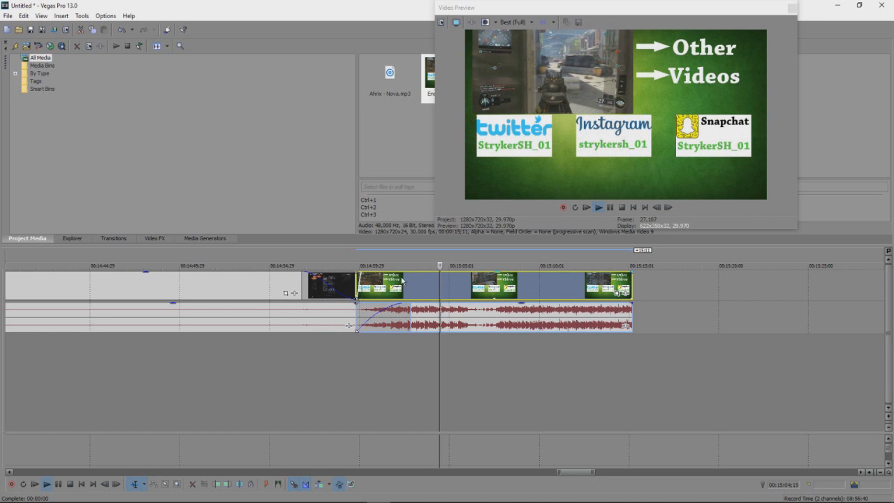
key(space)
Step: Set the end banner's video fade-in to 00:00:01;02, playing the fade from the banner's start to check its length
drag(440, 265, 355, 265)
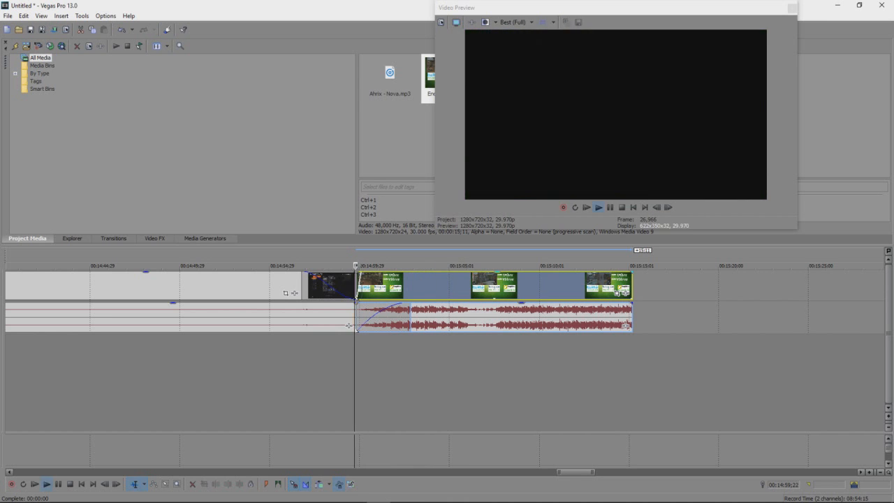
key(space)
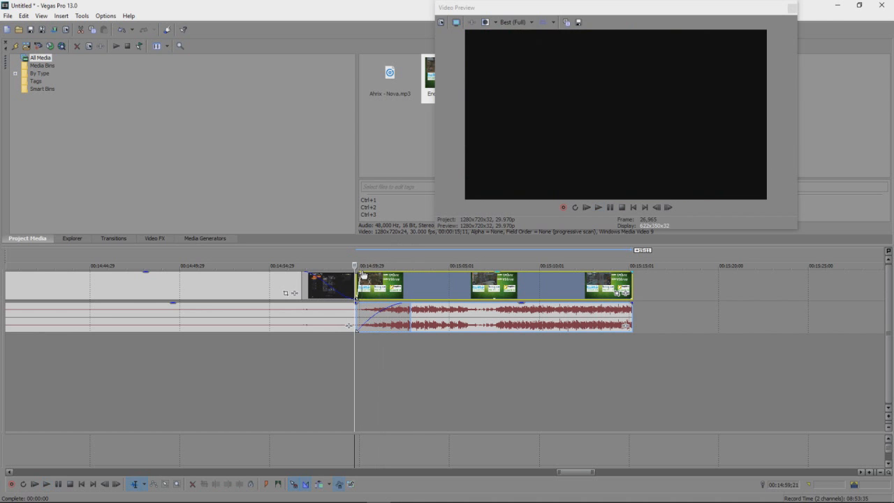
drag(360, 273, 379, 277)
key(space)
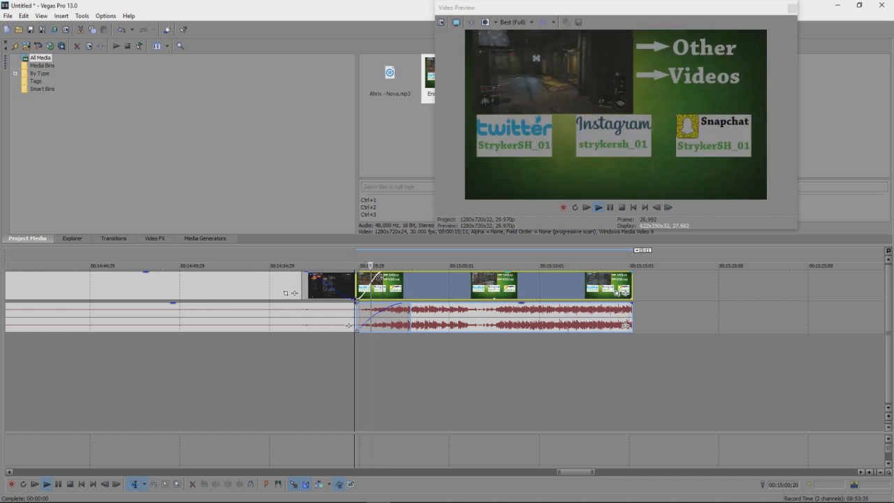
key(space)
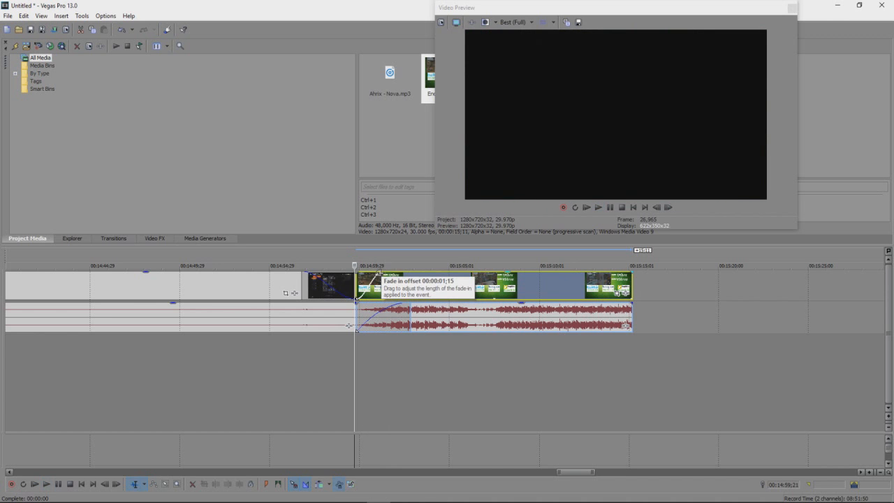
drag(381, 274, 376, 276)
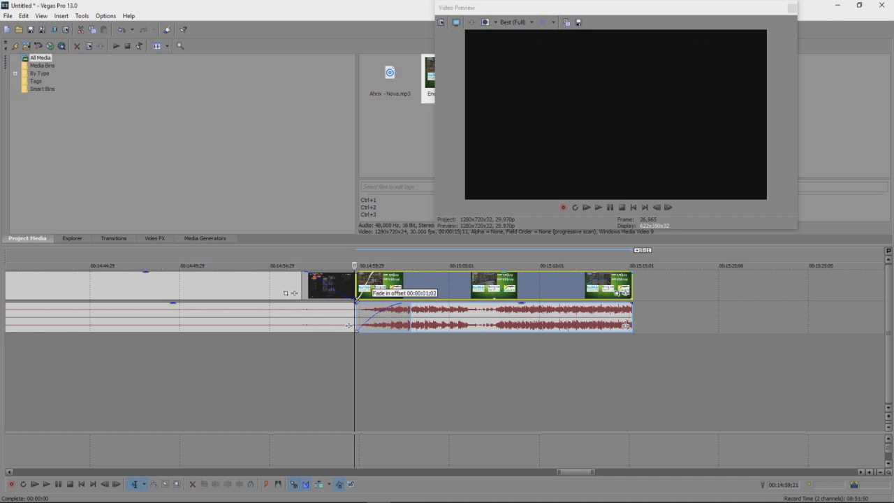
key(space)
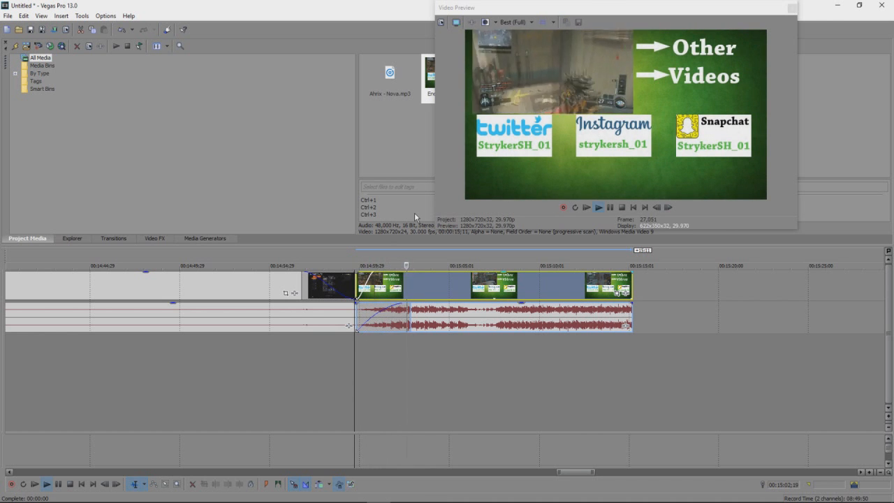
key(space)
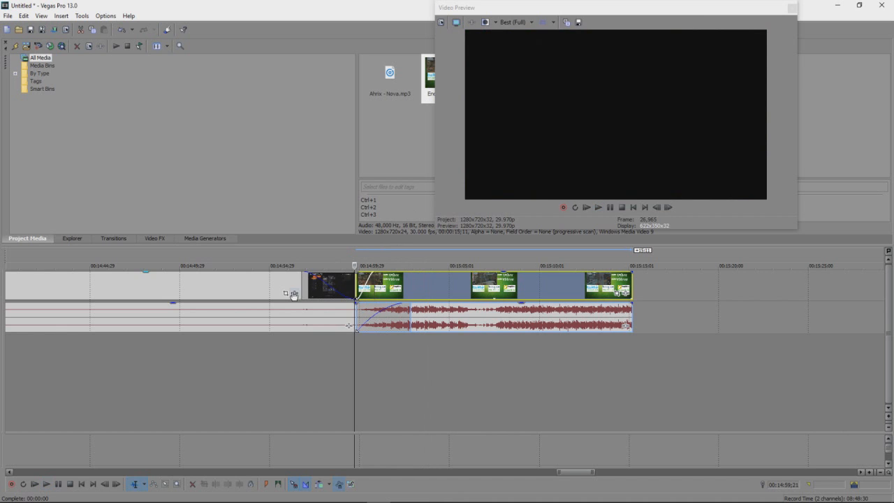
Step: Give the end of the gameplay video a fade-out of about one second and play the change to the banner from 00:14:58;20
drag(302, 280, 338, 280)
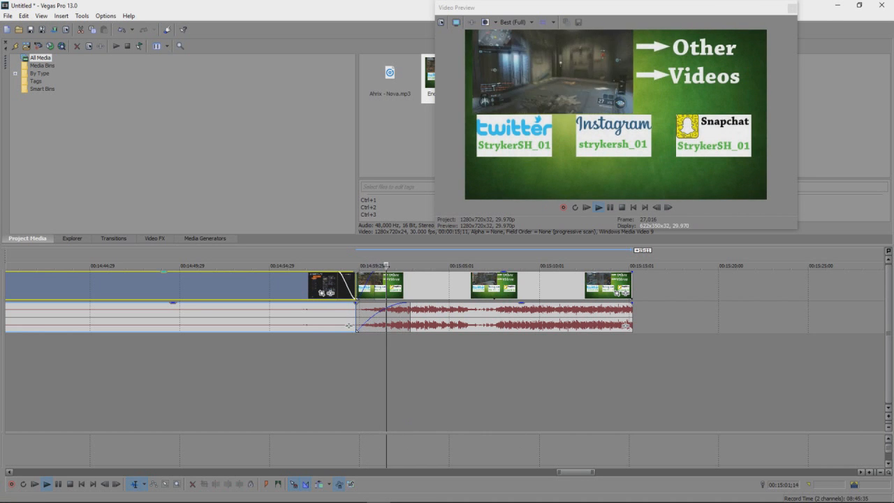
click(319, 266)
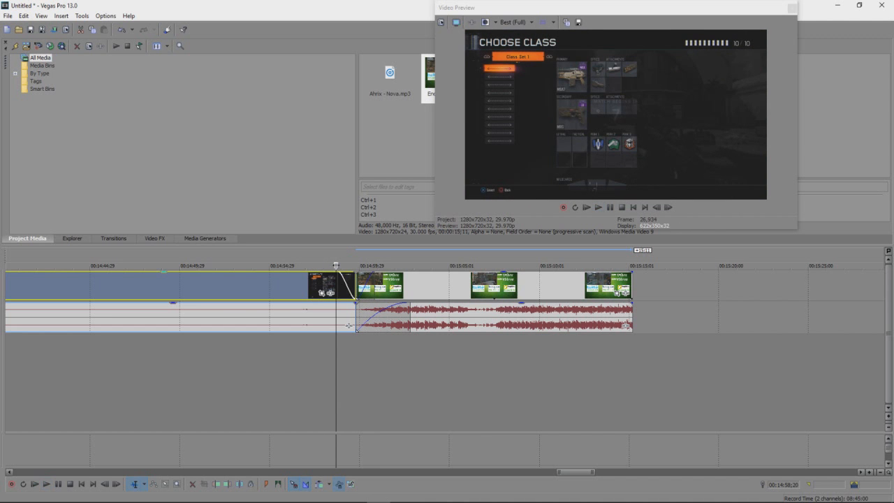
key(space)
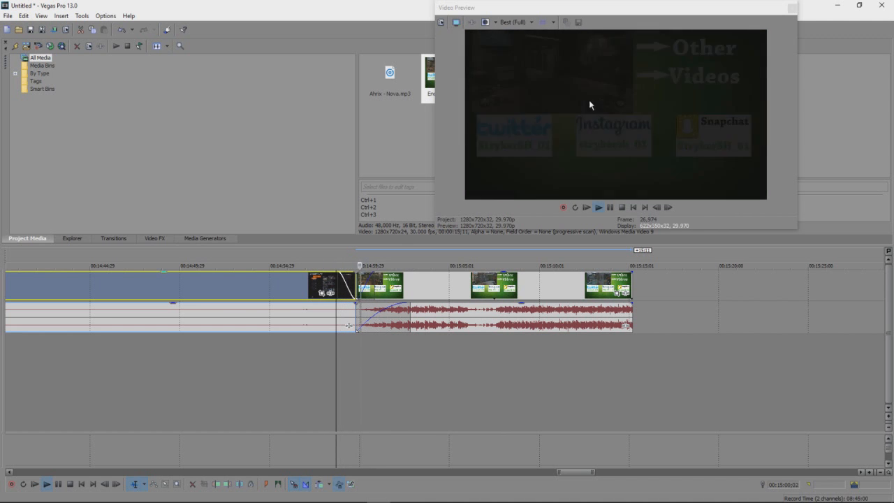
key(space)
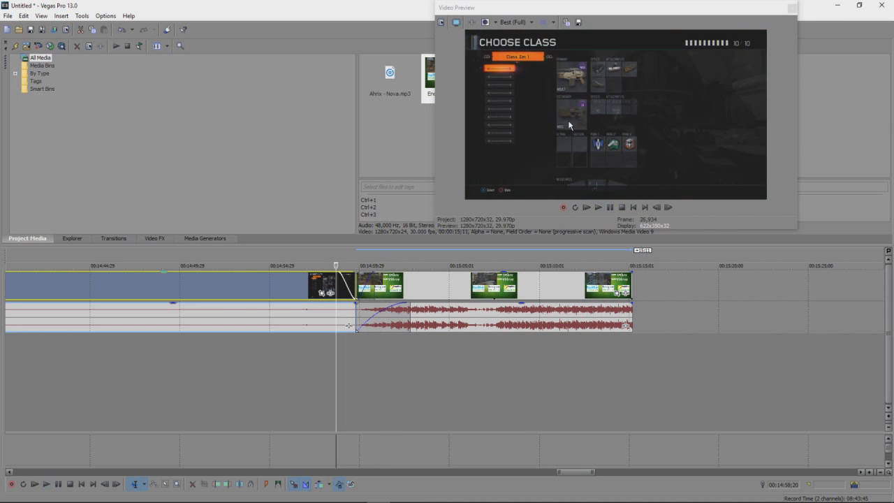
scroll(229, 412, down, 5)
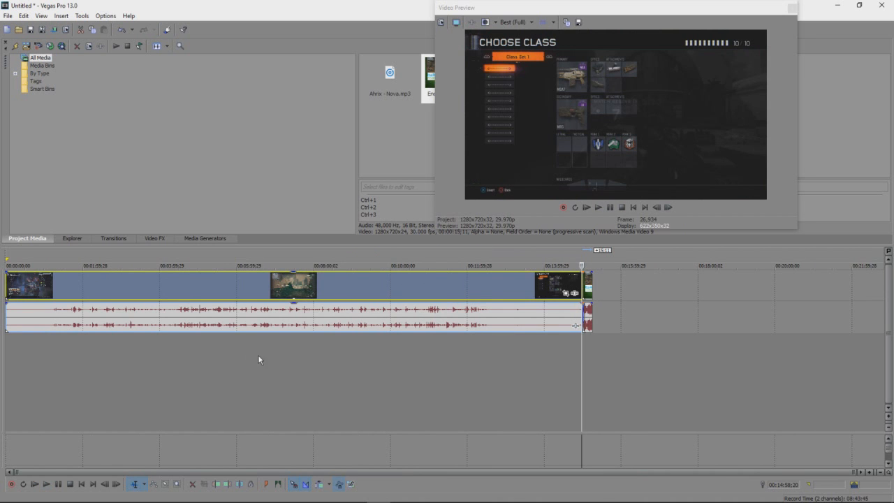